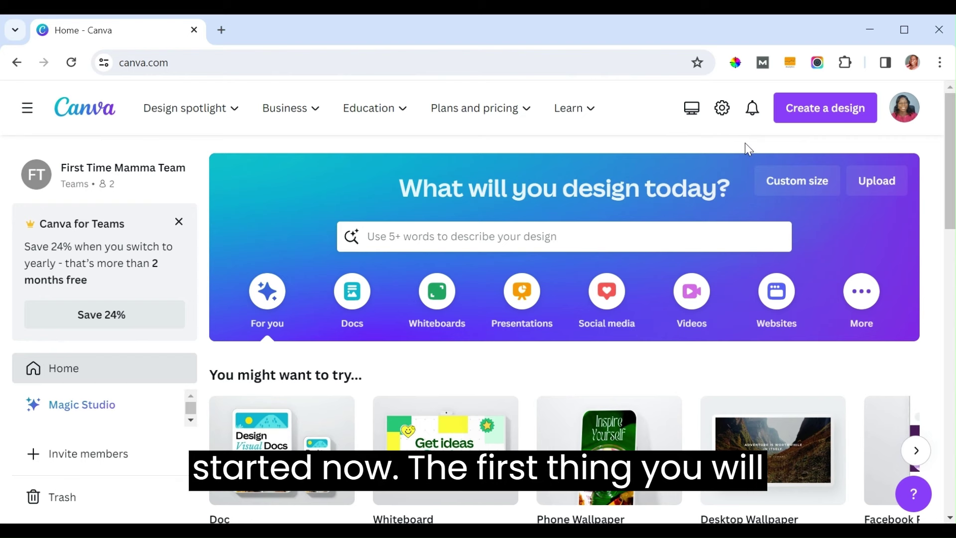
Create a Phone Wallpaper design, declining to open it in the desktop app, and bring up the background library
click(821, 113)
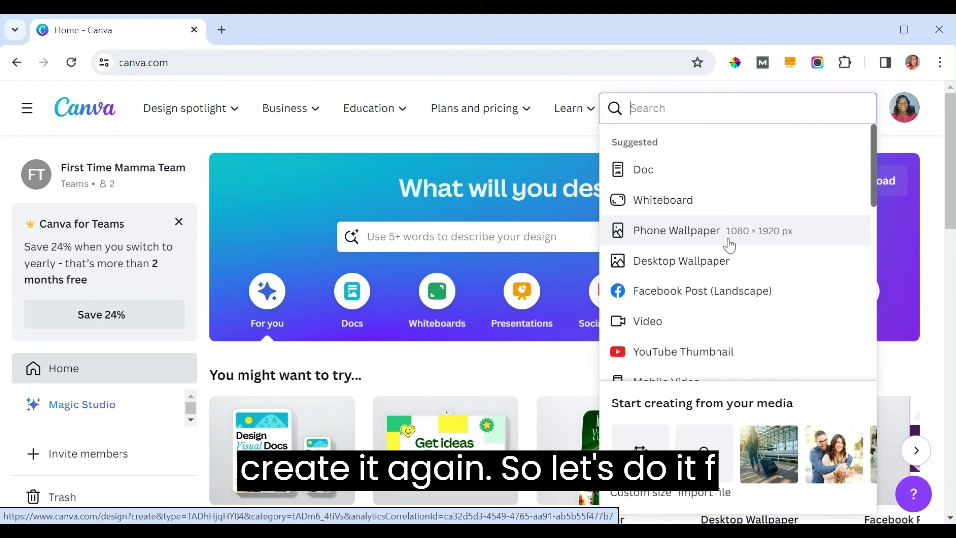
click(665, 237)
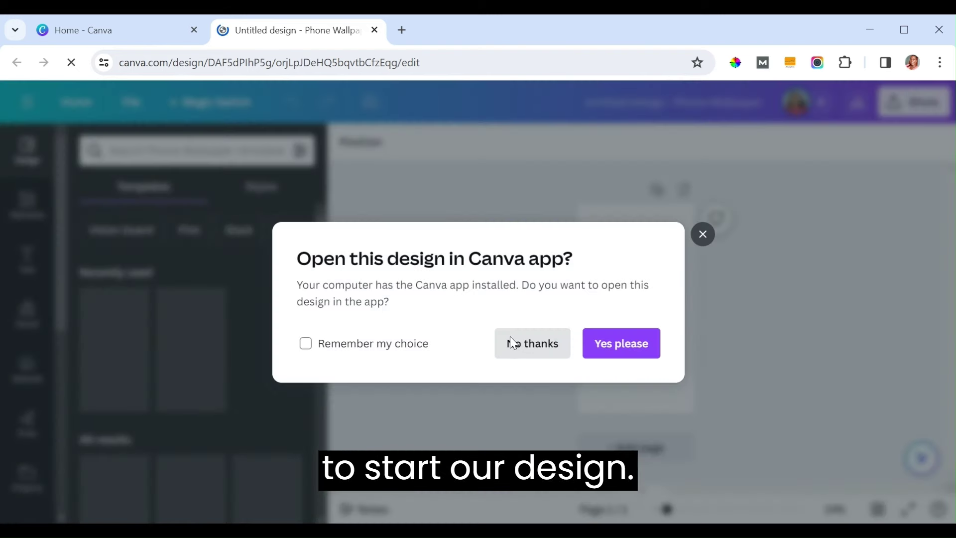
click(544, 352)
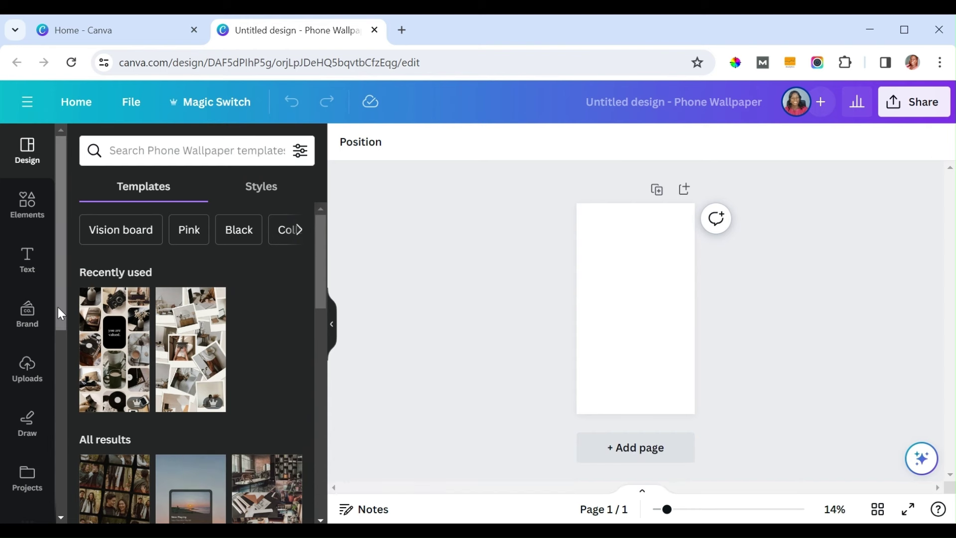
drag(58, 301, 58, 453)
click(33, 454)
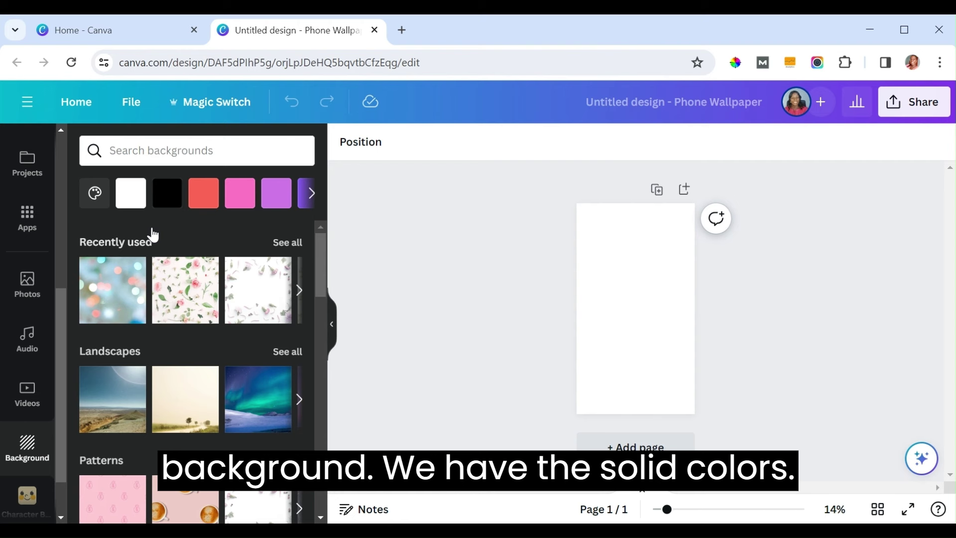
Try solid red and pink as the page background, and remove the fill from the page
click(205, 203)
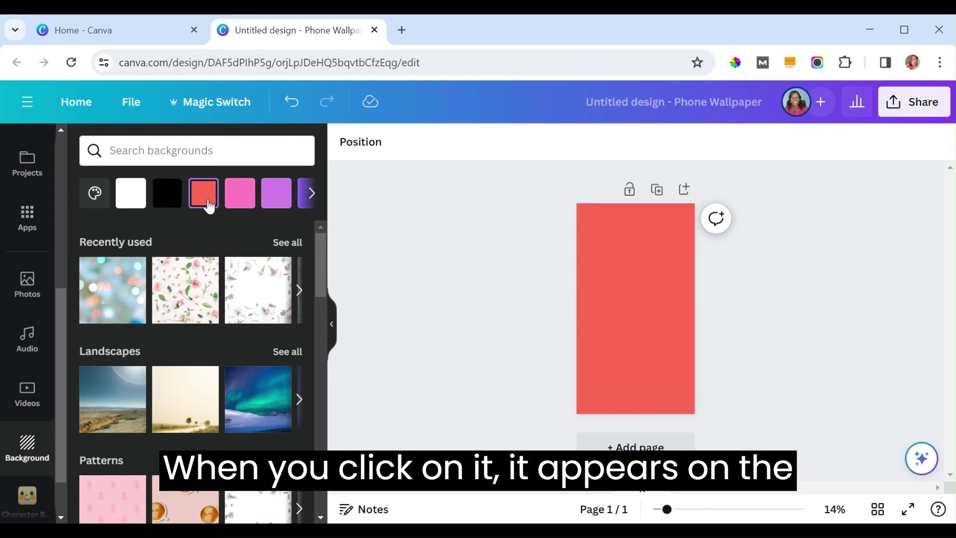
click(238, 199)
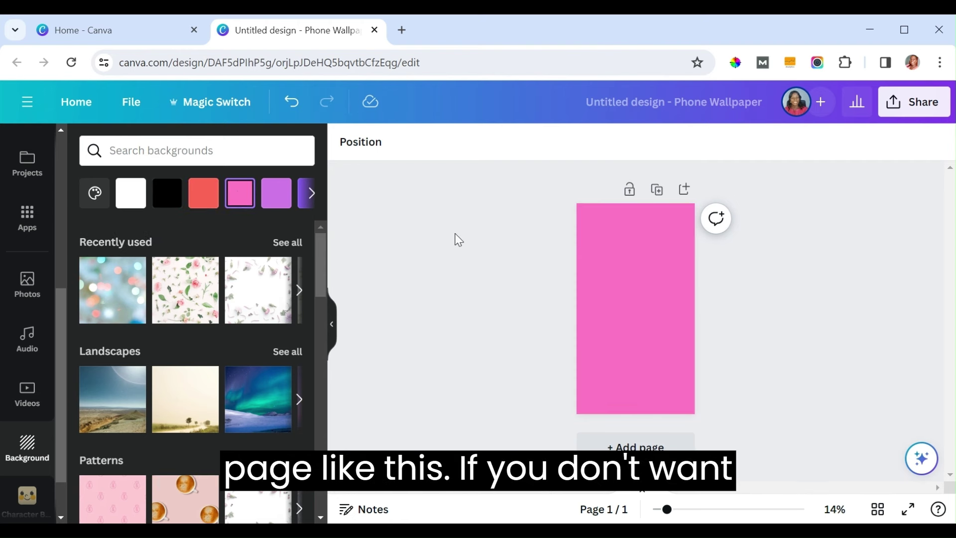
click(612, 266)
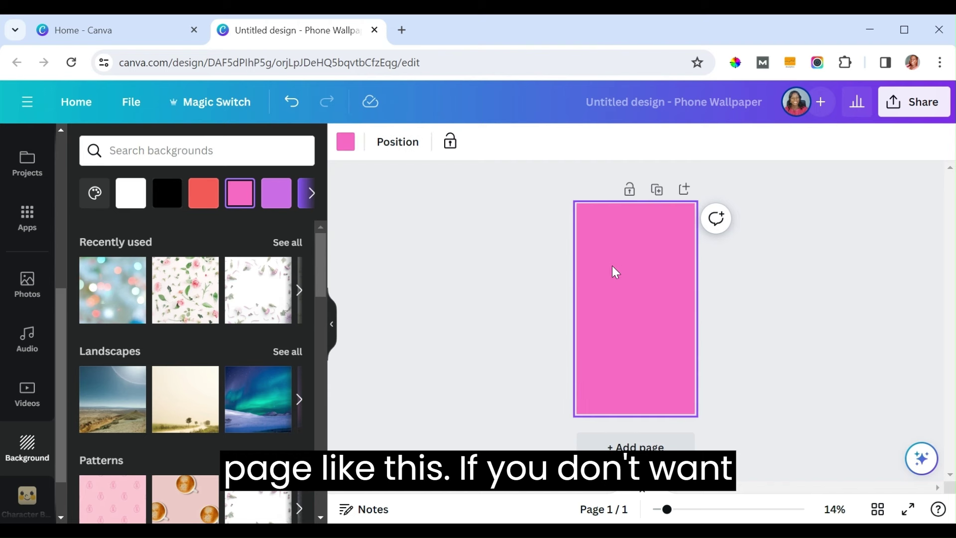
key(Delete)
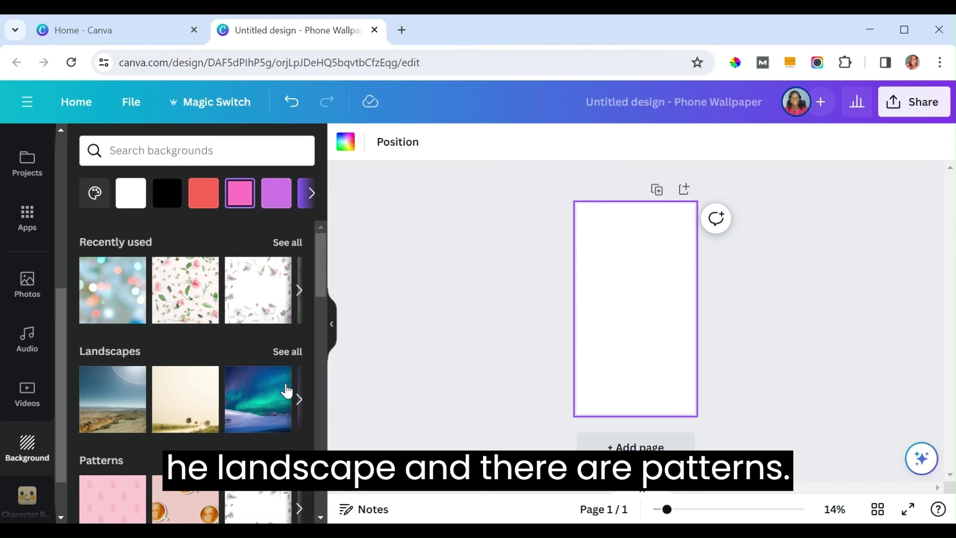
Show all pattern backgrounds and apply the free coral cherry pattern to the page
drag(318, 282, 313, 313)
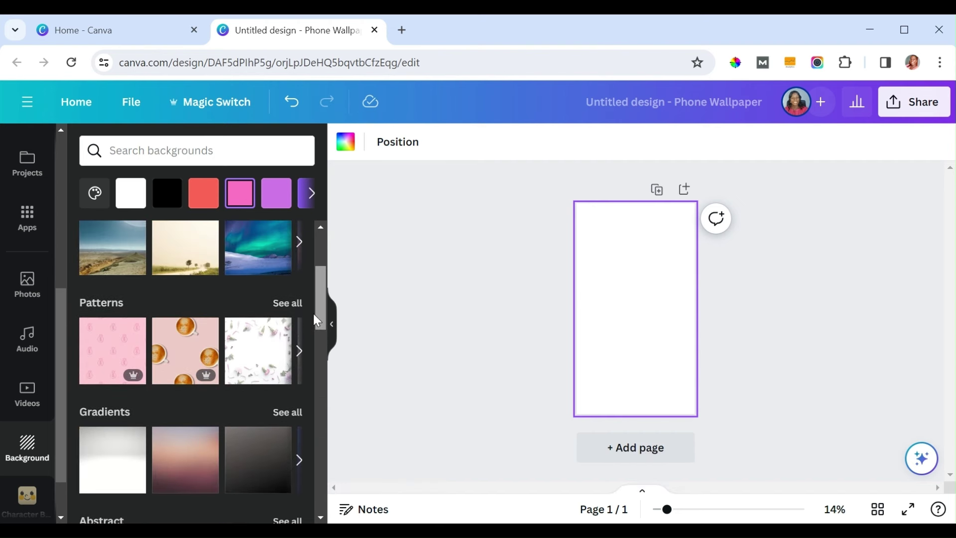
click(284, 306)
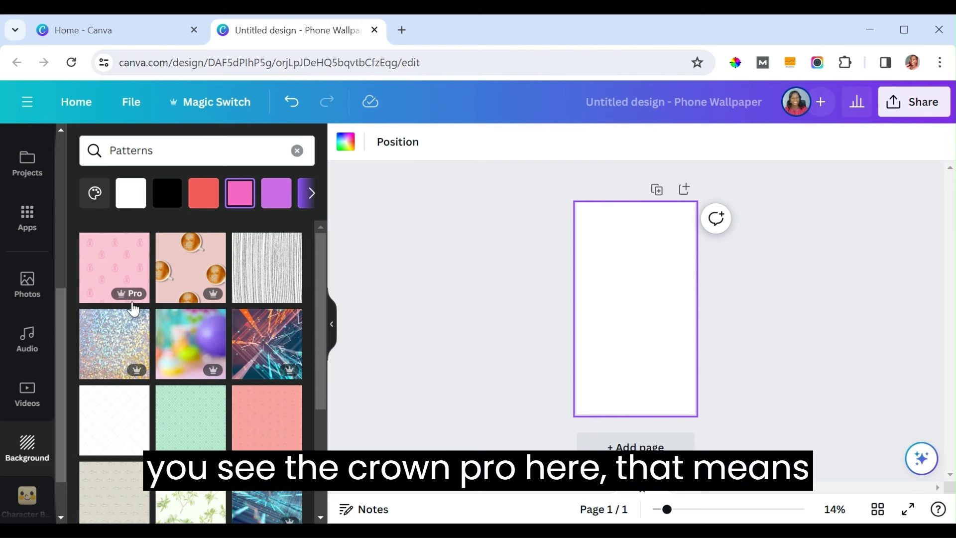
mouse_move(133, 301)
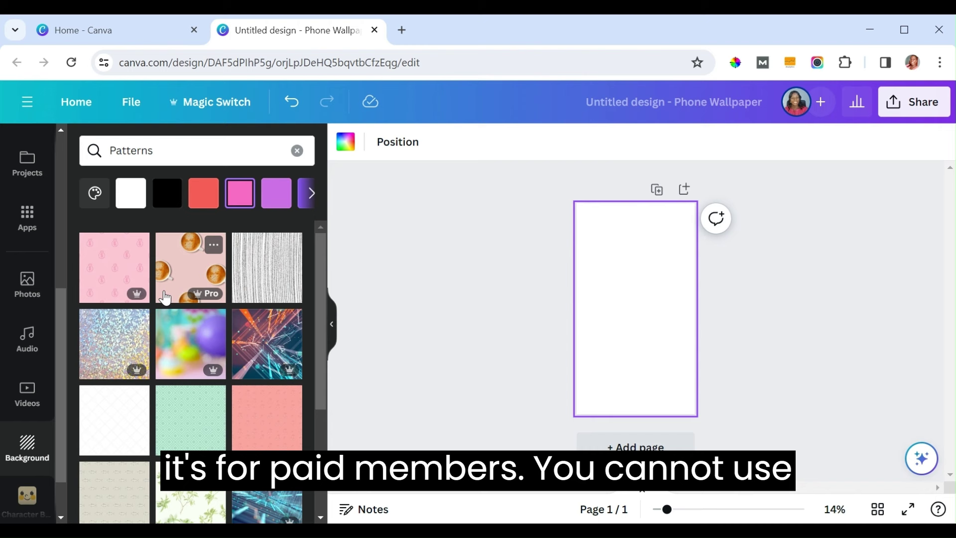
mouse_move(217, 297)
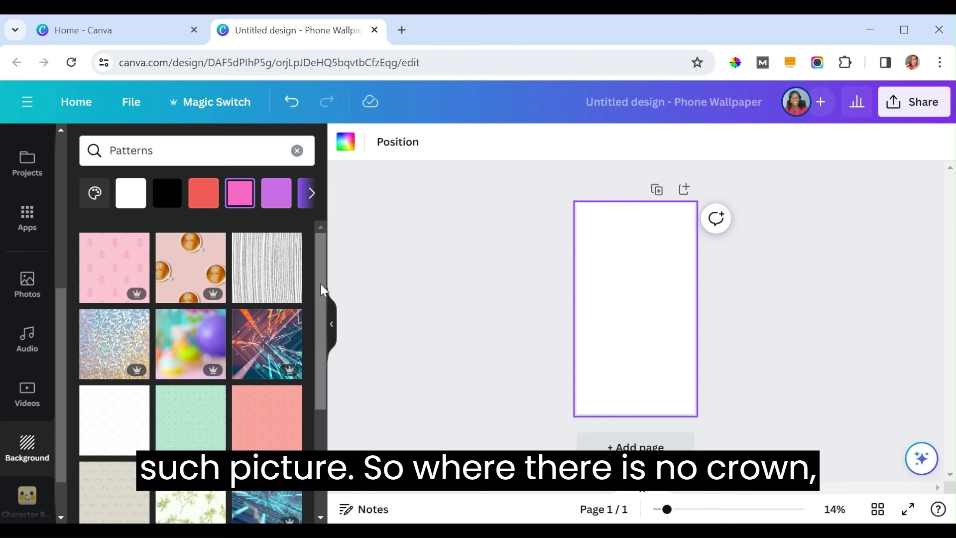
drag(318, 261, 318, 284)
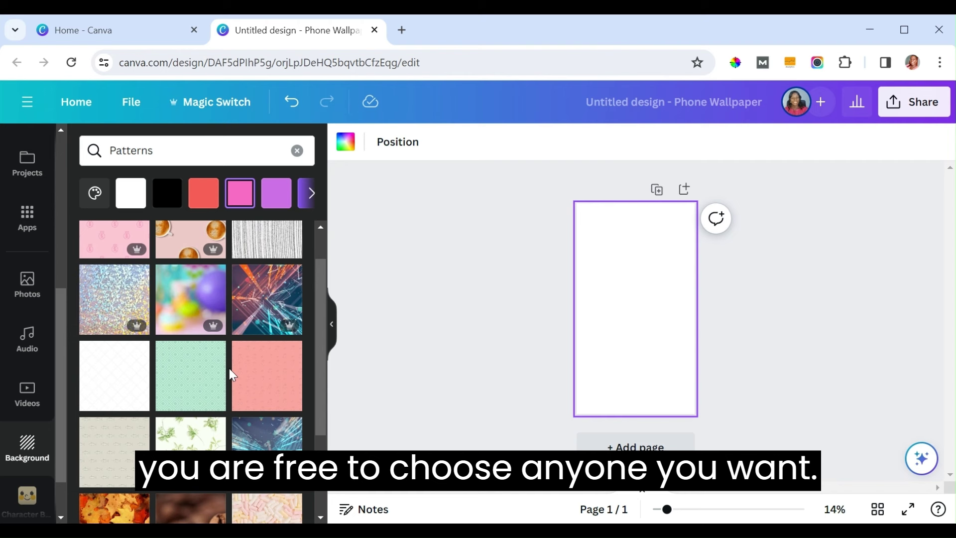
click(273, 382)
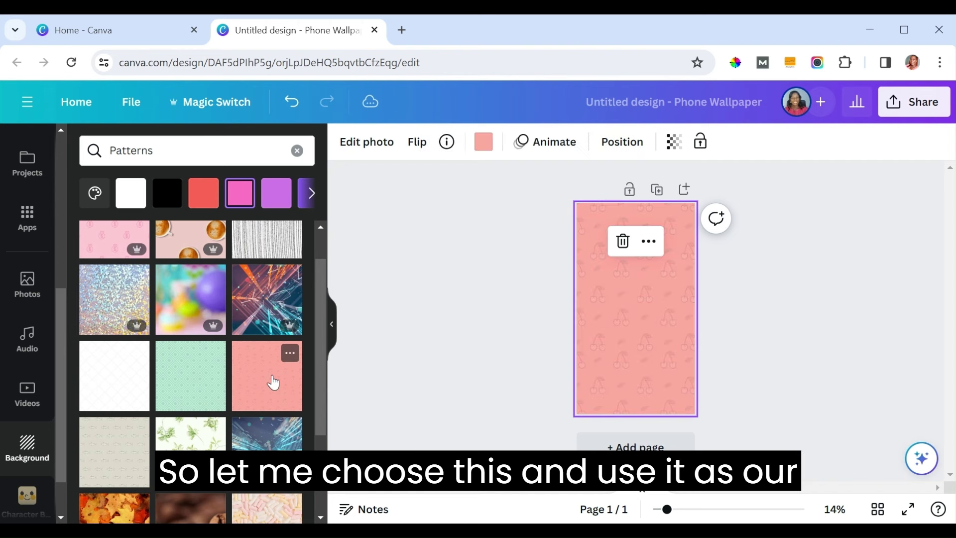
click(550, 291)
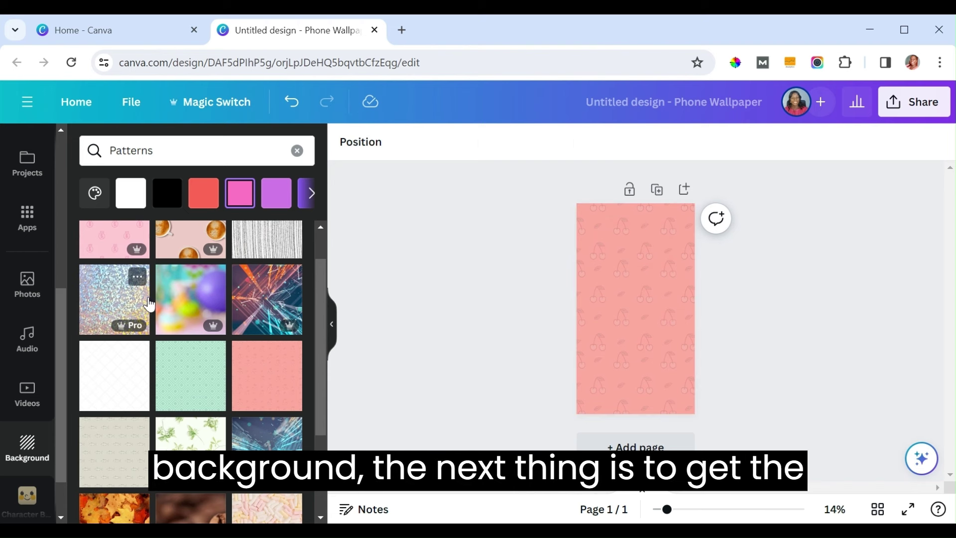
Clear the background search, search the elements for "Grid" and show all available grid layouts
drag(61, 299, 72, 151)
click(138, 150)
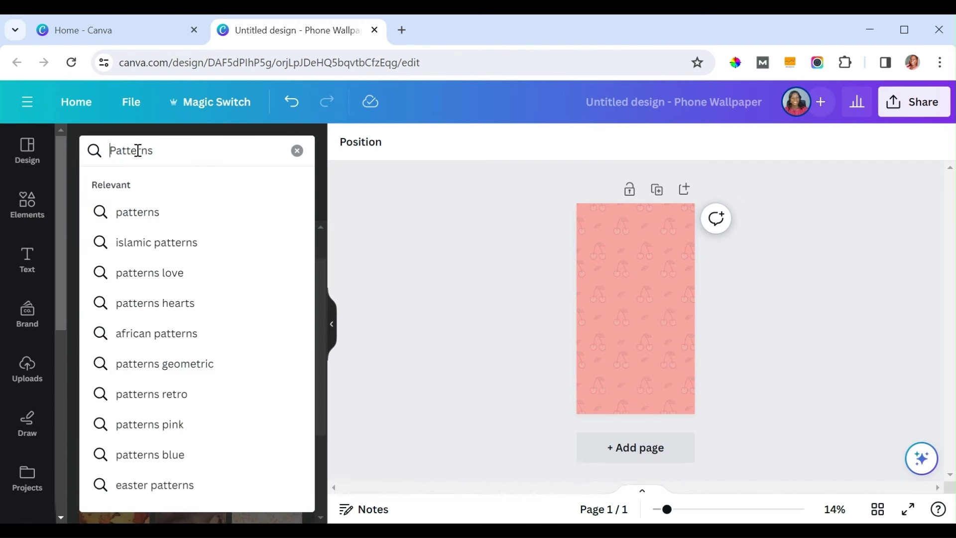
double_click(138, 151)
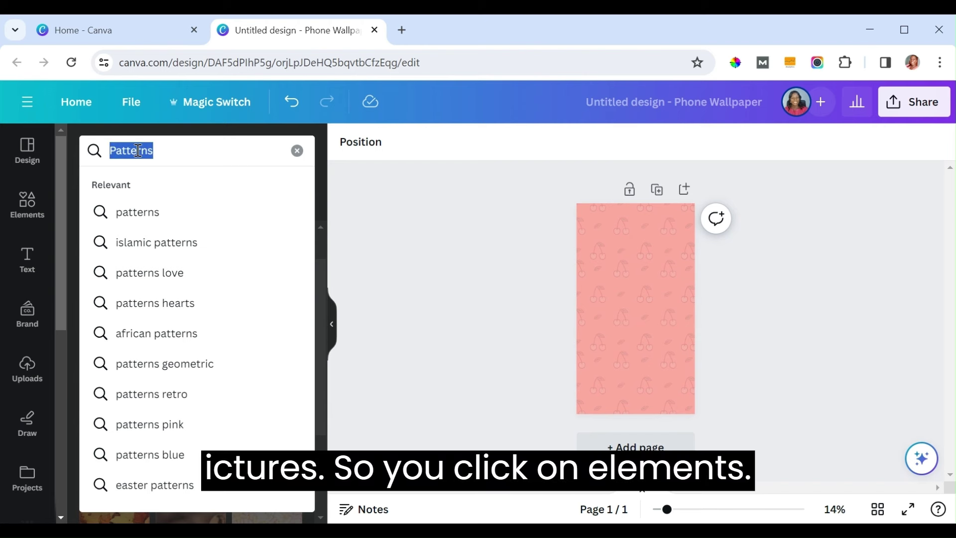
key(BackSpace)
click(30, 208)
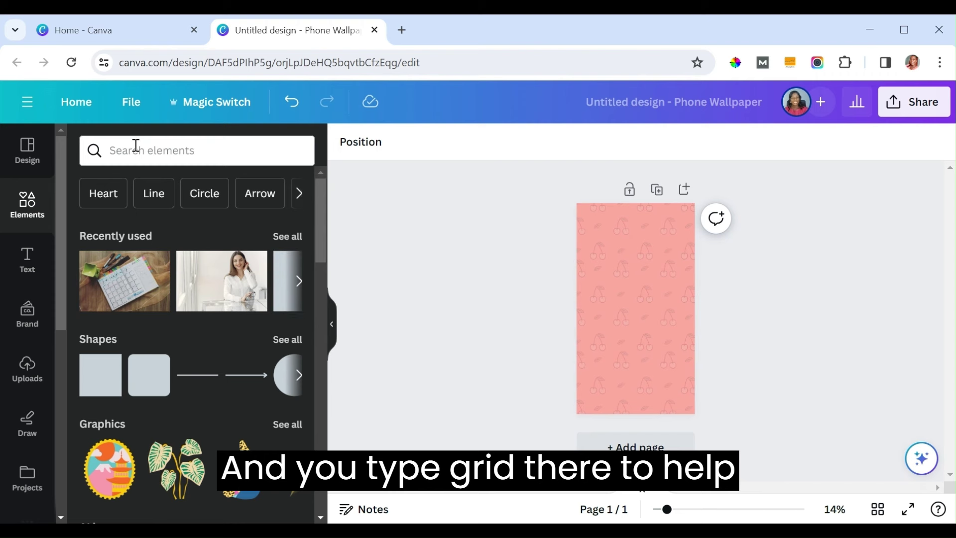
click(136, 144)
text(Grid)
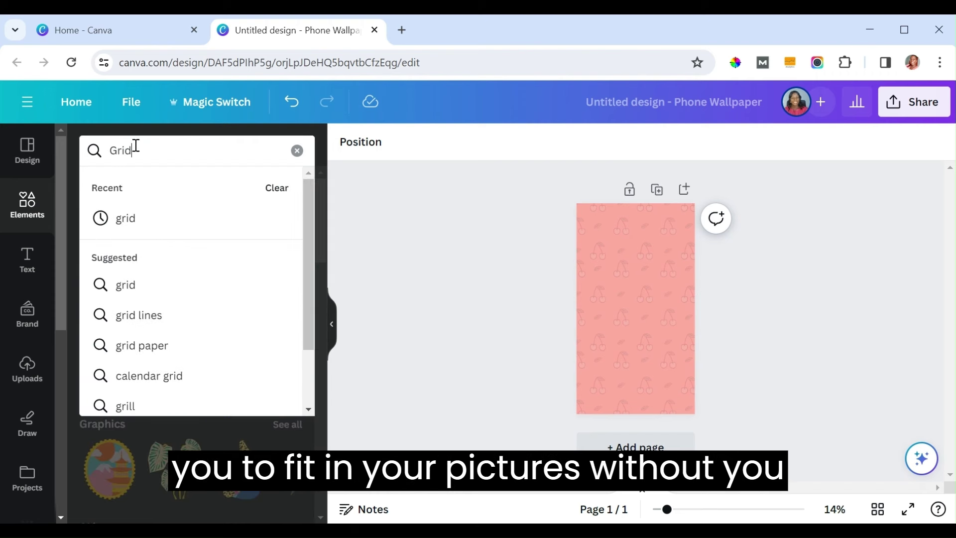
key(Return)
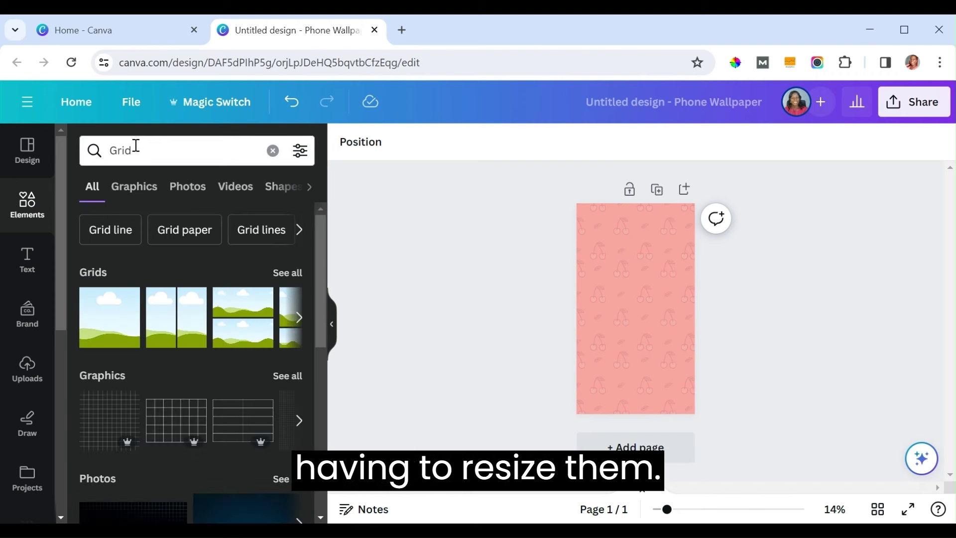
click(288, 273)
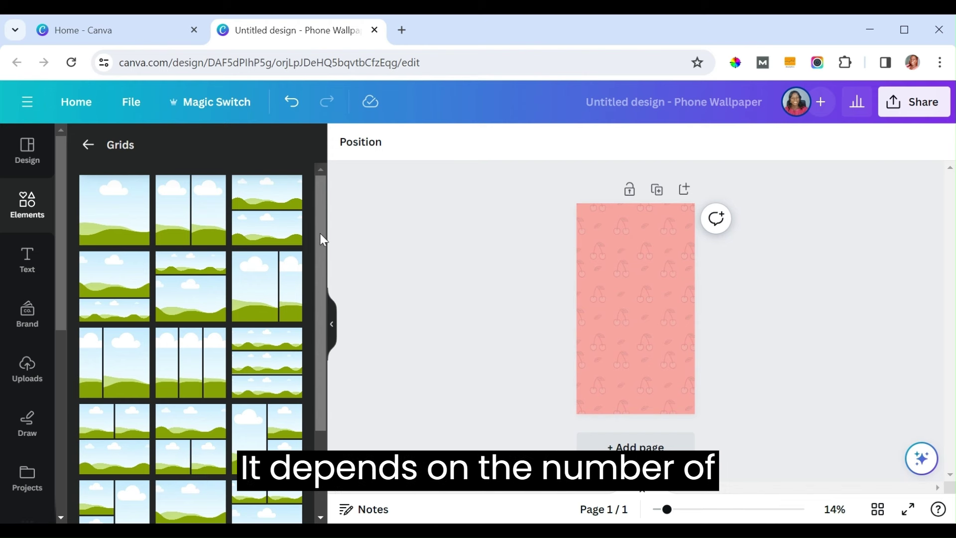
Add the two-by-two grid to the page and shrink its height so it fills about the lower third
drag(321, 234, 318, 290)
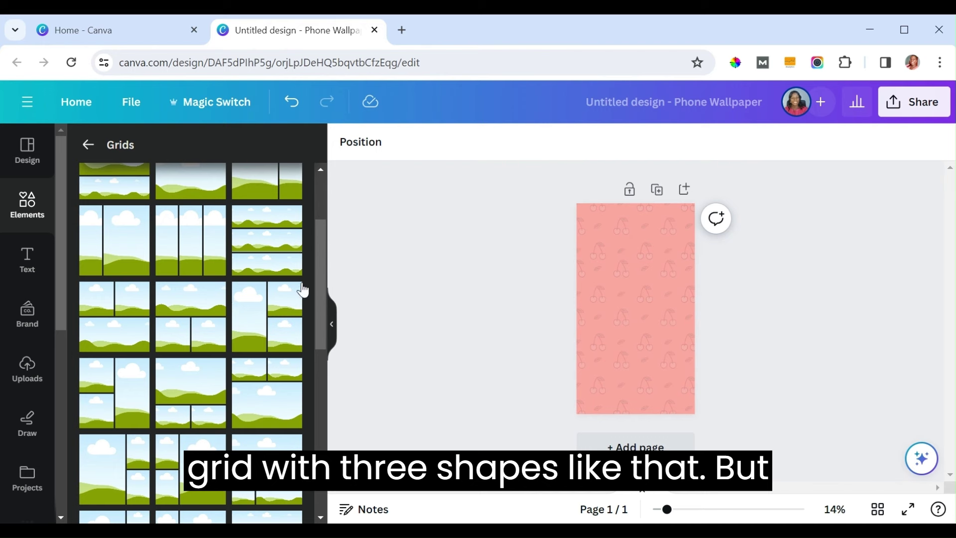
drag(319, 277, 318, 440)
click(118, 416)
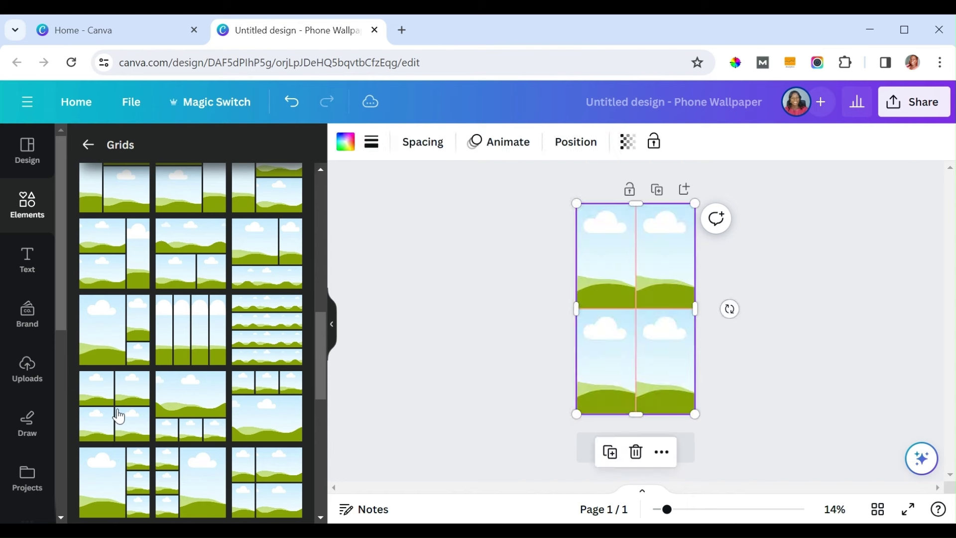
drag(635, 205, 641, 341)
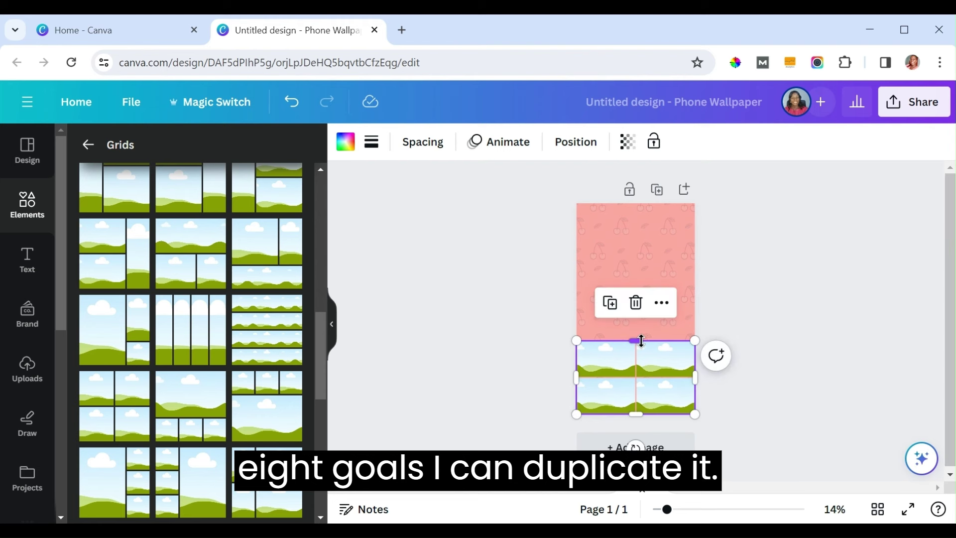
click(721, 332)
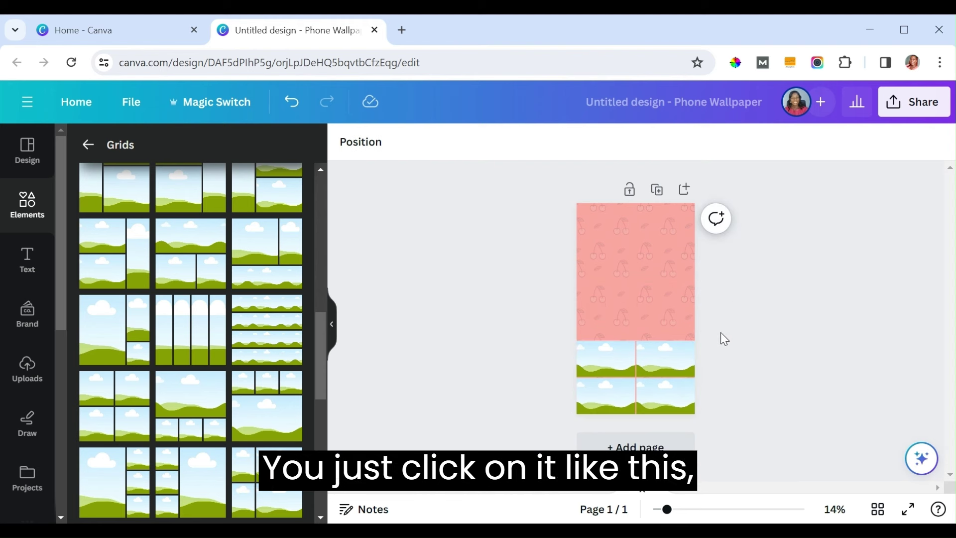
Duplicate the four-cell grid and place the copy above the original, leaving a narrow gap between them and free space above
click(677, 361)
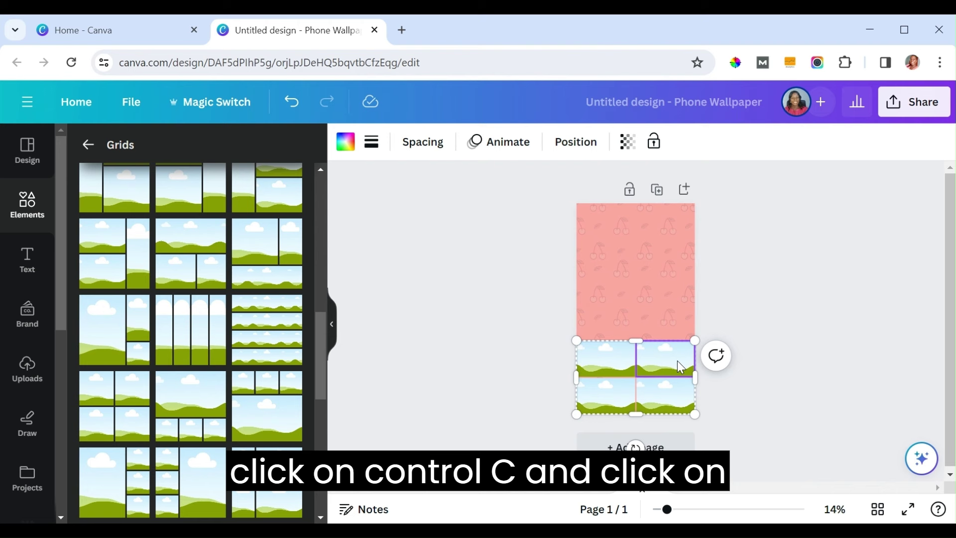
key(ctrl+v)
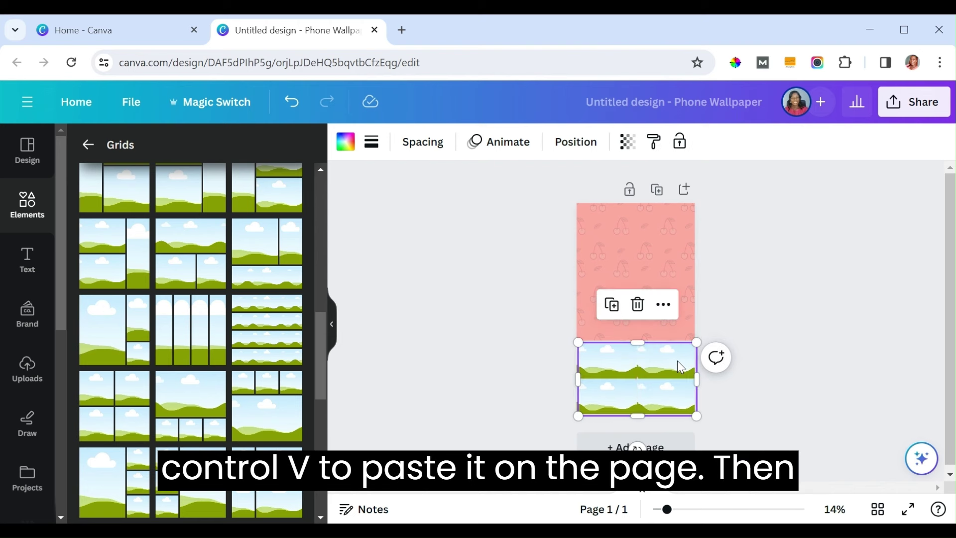
drag(678, 367, 677, 273)
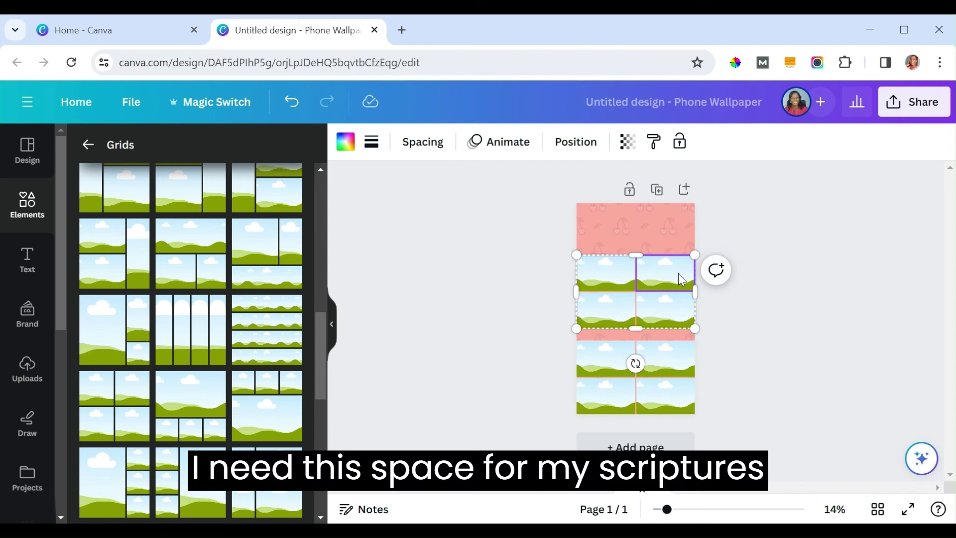
click(752, 338)
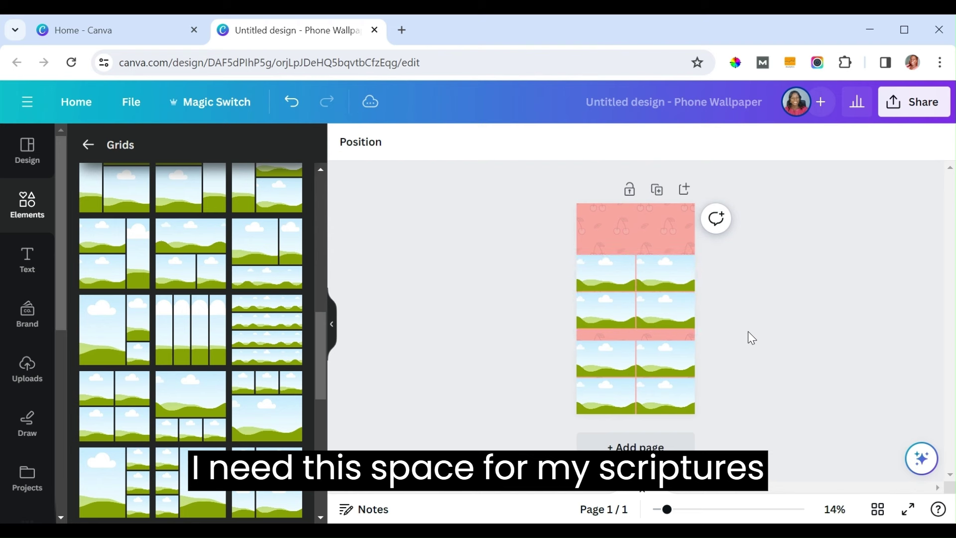
Enlarge the page view to 21% and browse the trending stock photos for pictures to fill the grids
click(681, 511)
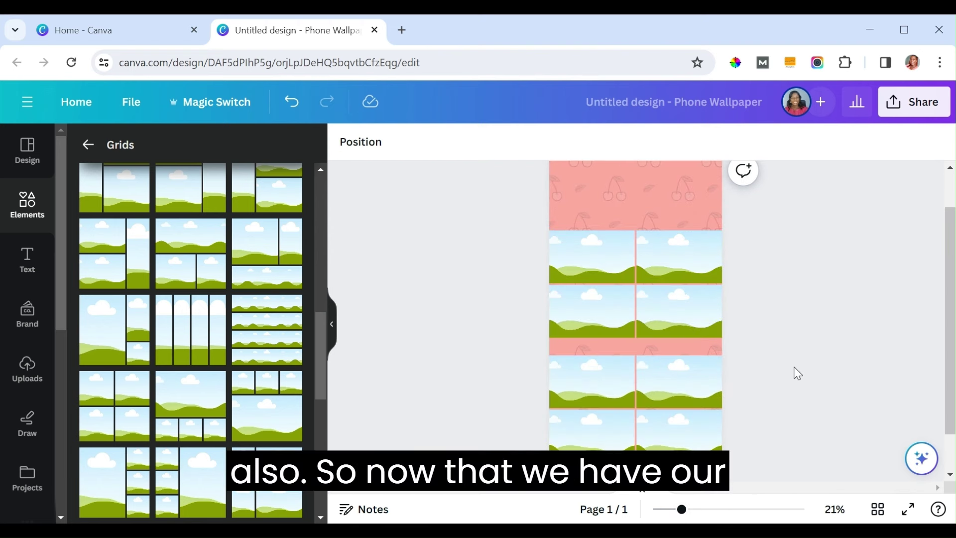
scroll(794, 368, up, 2)
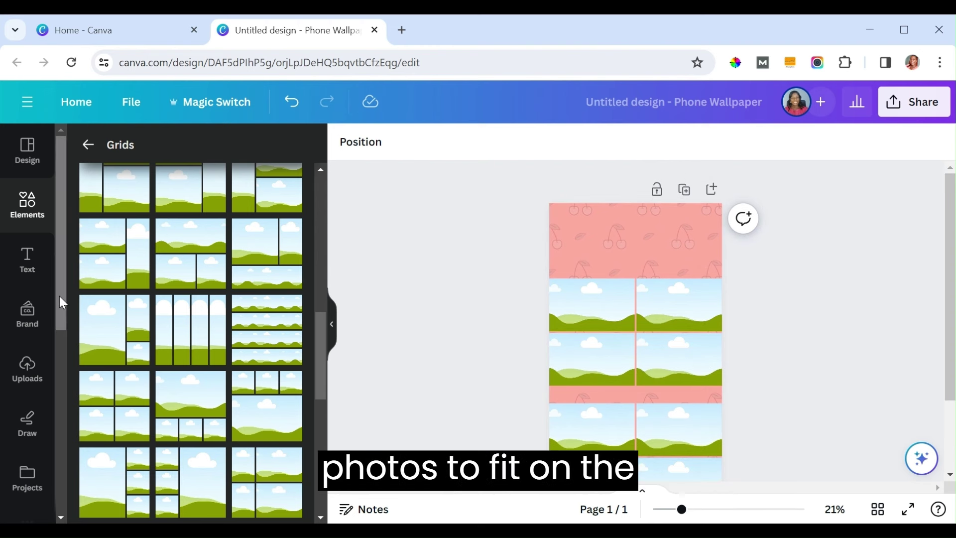
drag(59, 296, 60, 392)
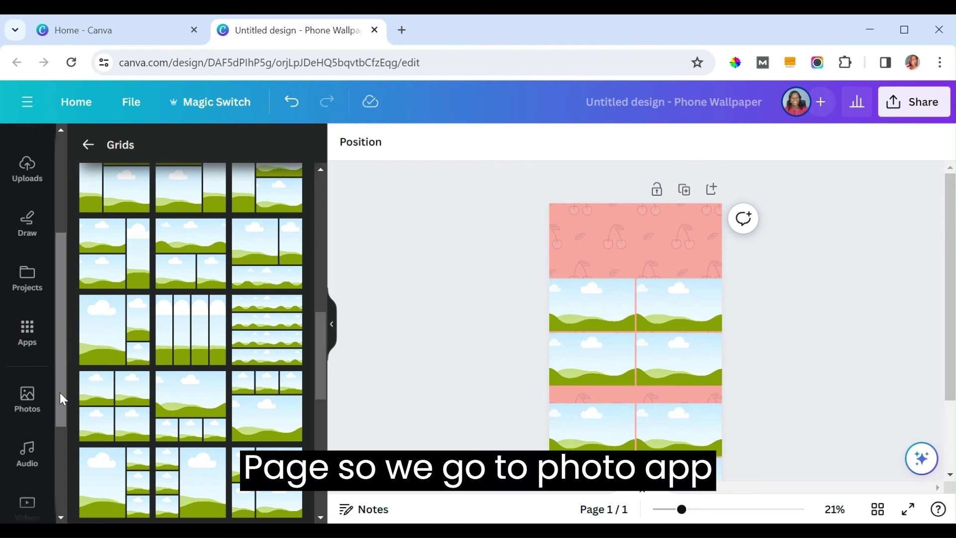
click(27, 401)
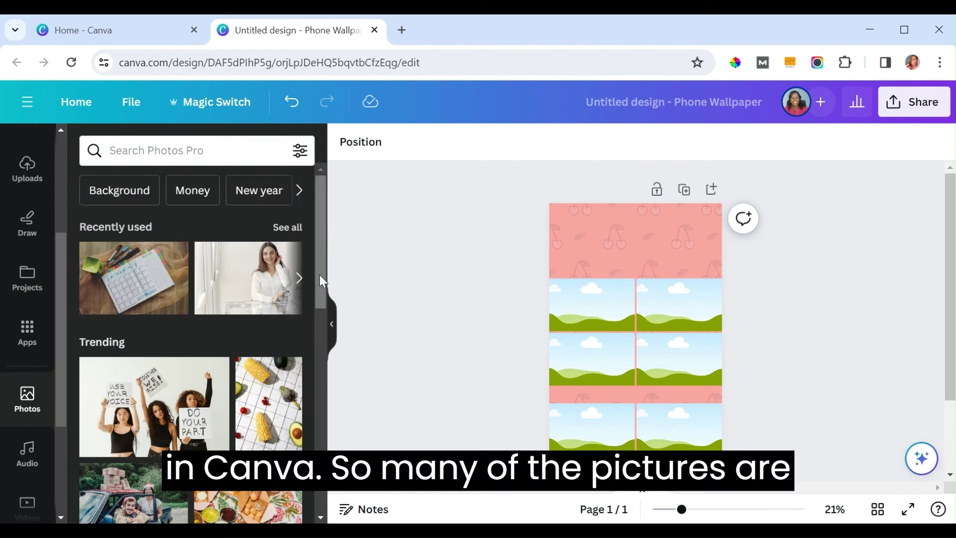
drag(323, 275, 318, 345)
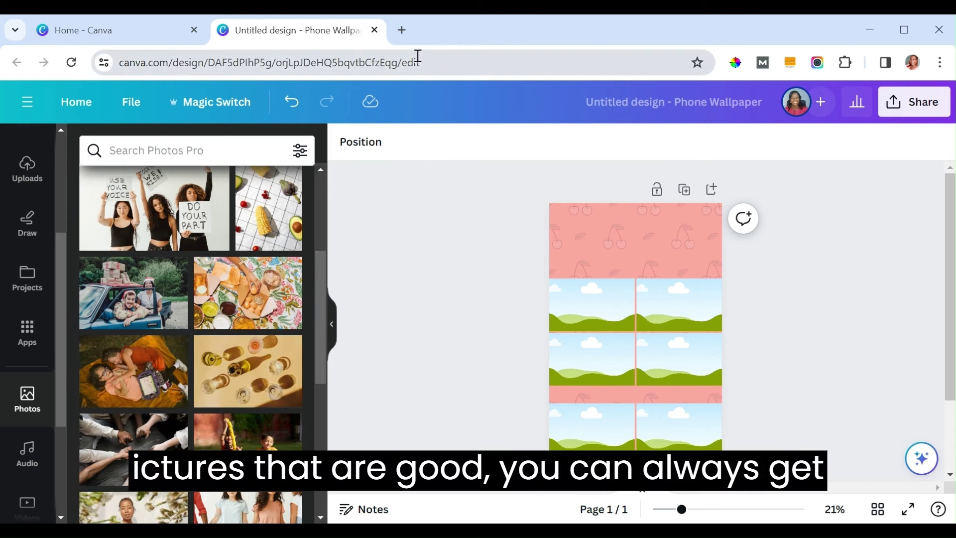
Open the free stock photo site pexels.com in a new browser tab
click(401, 30)
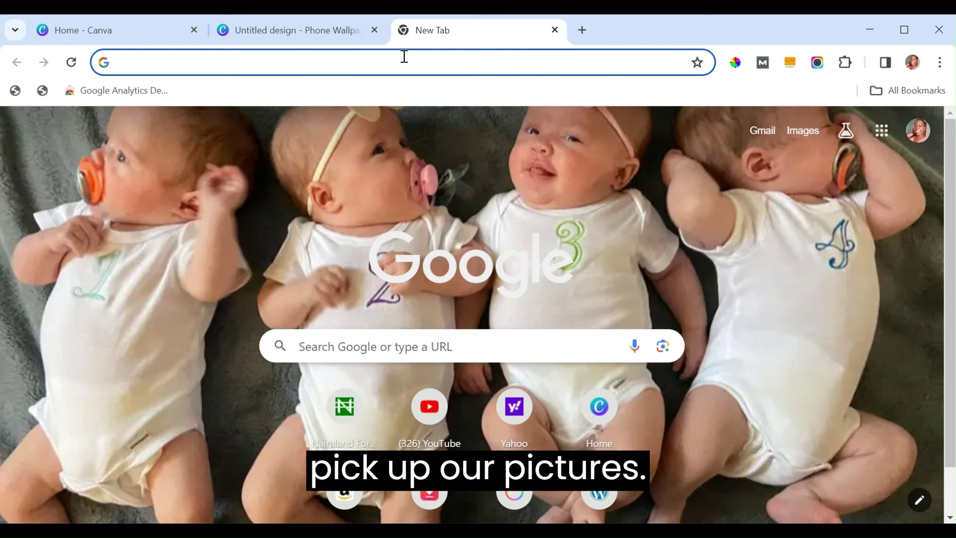
text(pex)
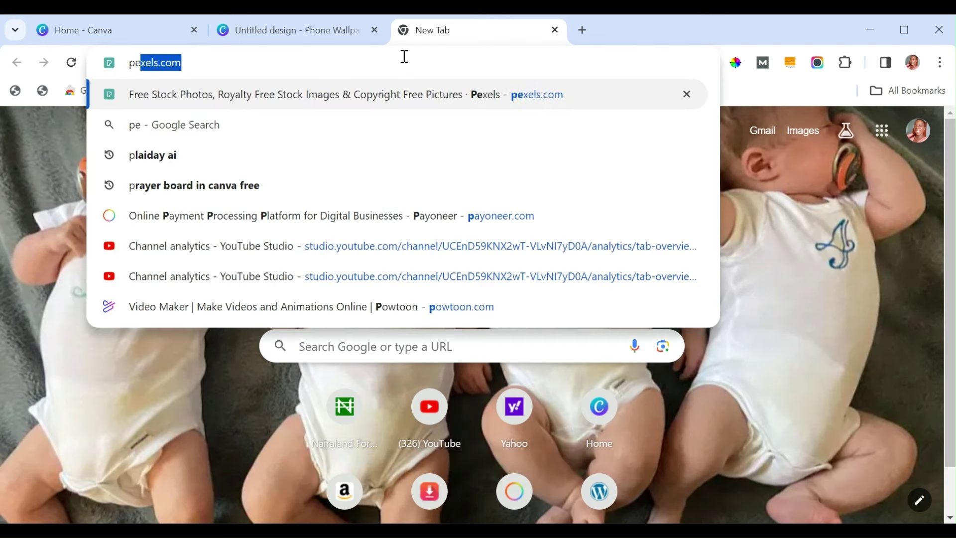
text(el)
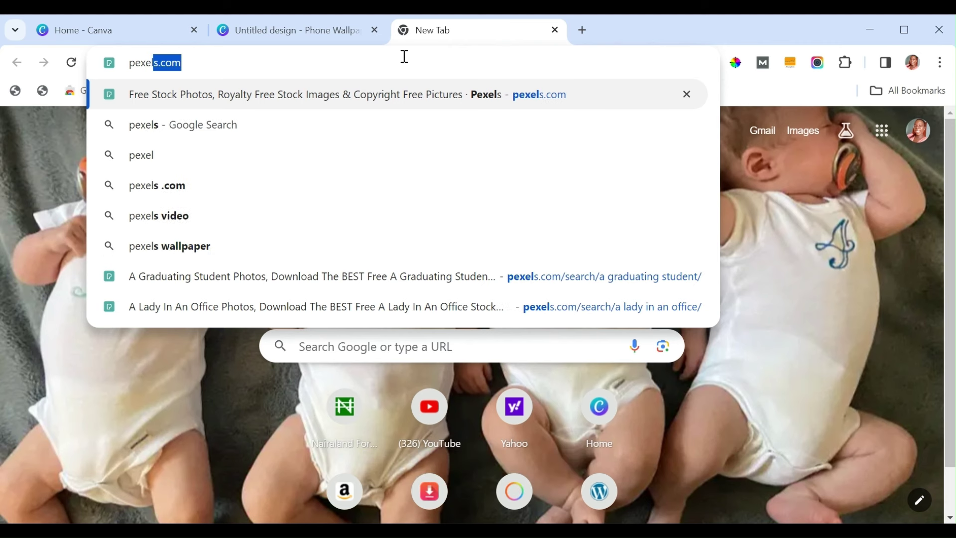
key(BackSpace)
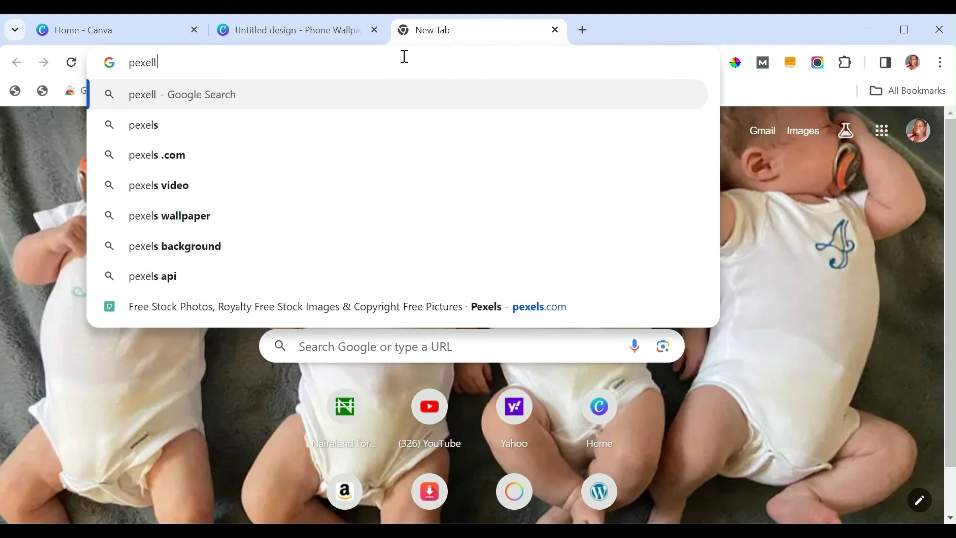
text(s.com)
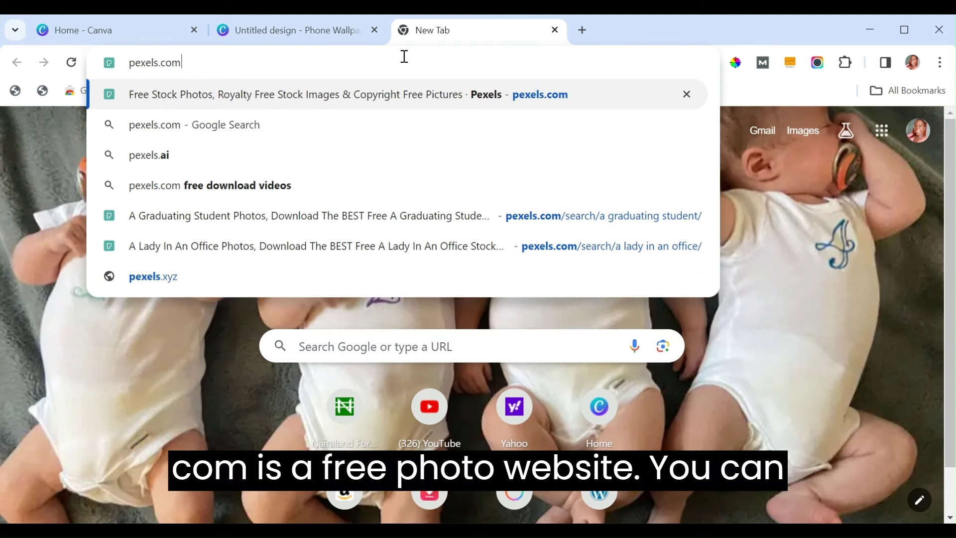
key(Return)
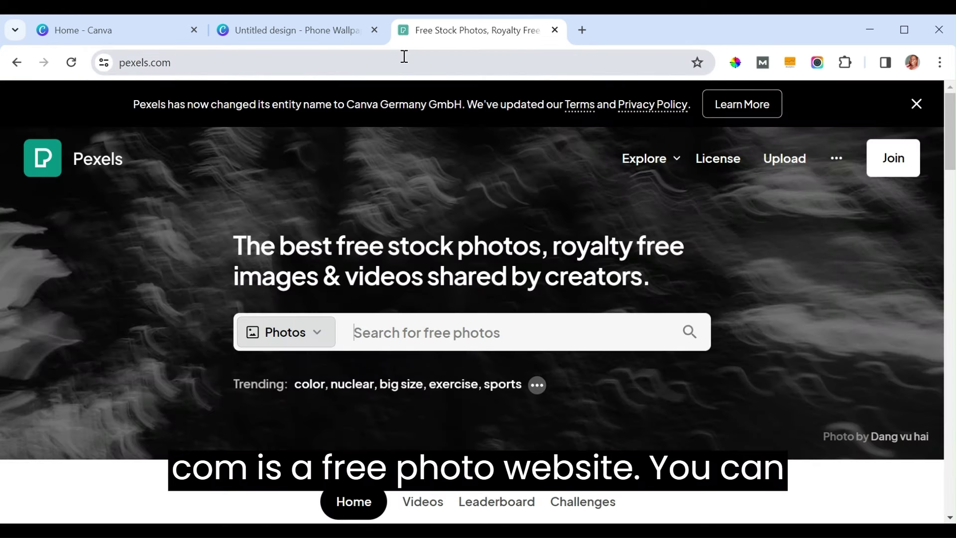
Search the Pexels photos for "marriage"
click(450, 335)
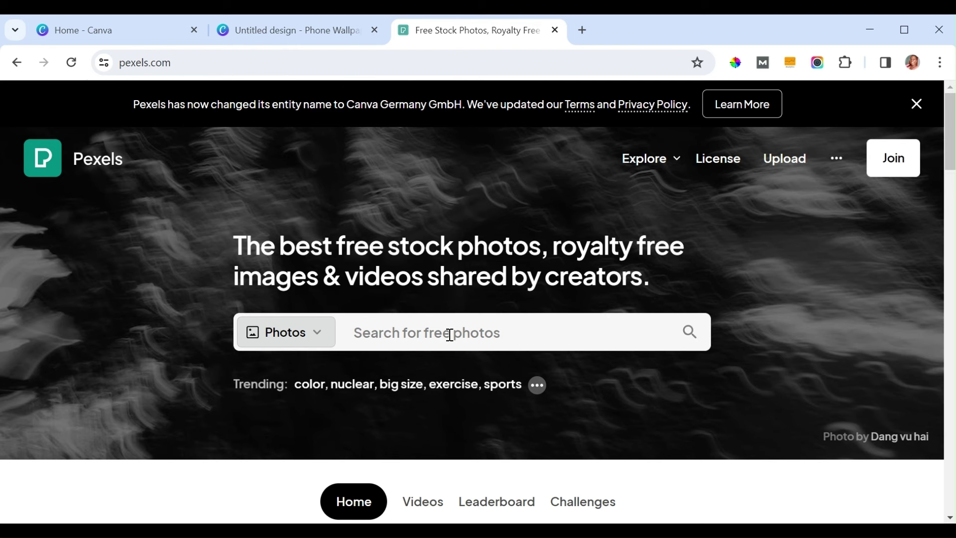
text(martr)
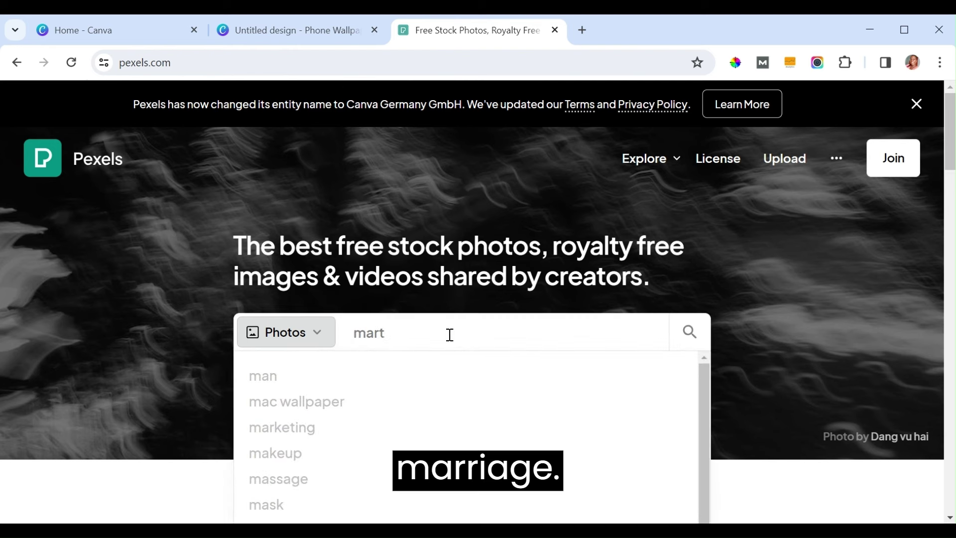
key(BackSpace)
text(riage)
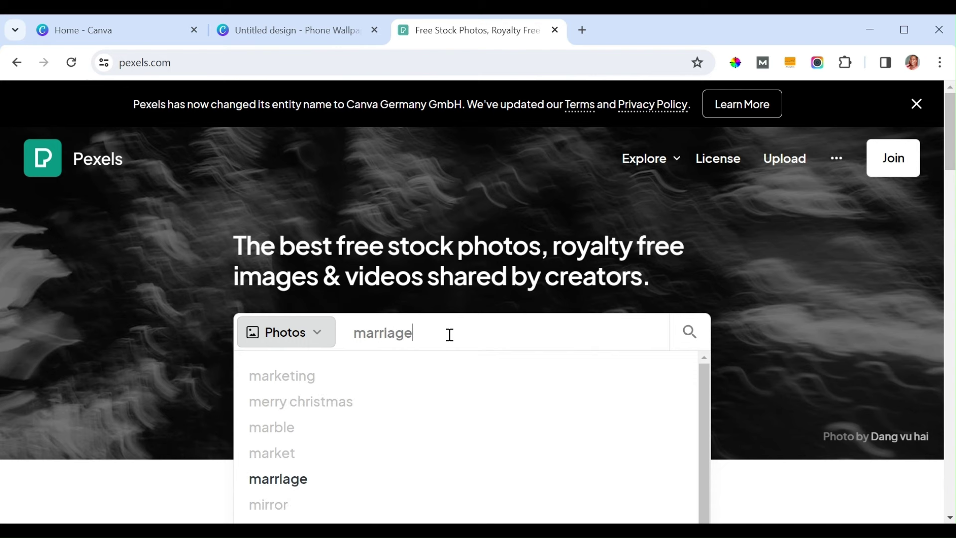
key(Return)
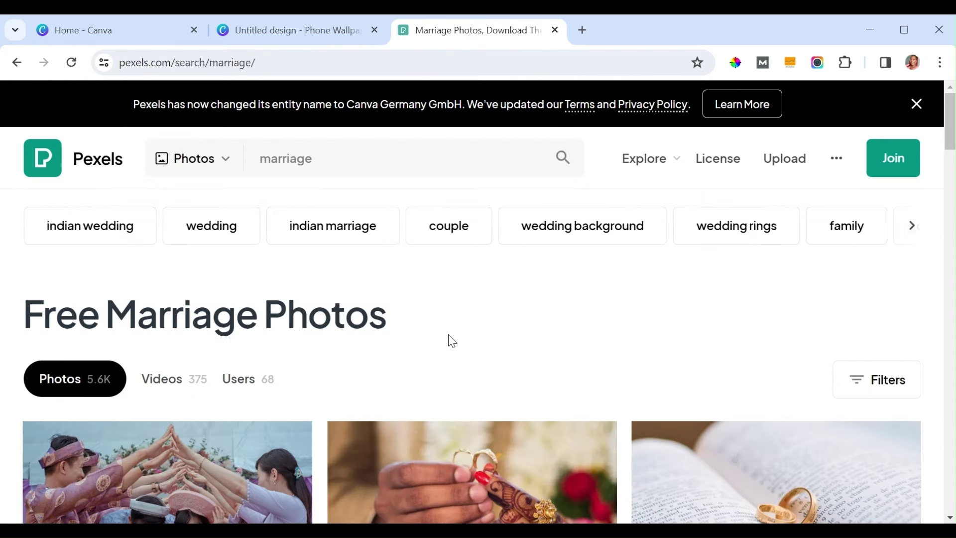
Find the marriage photo of a bride and groom embracing under green trees and download it
drag(951, 128, 952, 321)
mouse_move(950, 217)
mouse_down()
mouse_move(950, 262)
mouse_move(950, 180)
mouse_move(949, 232)
mouse_up()
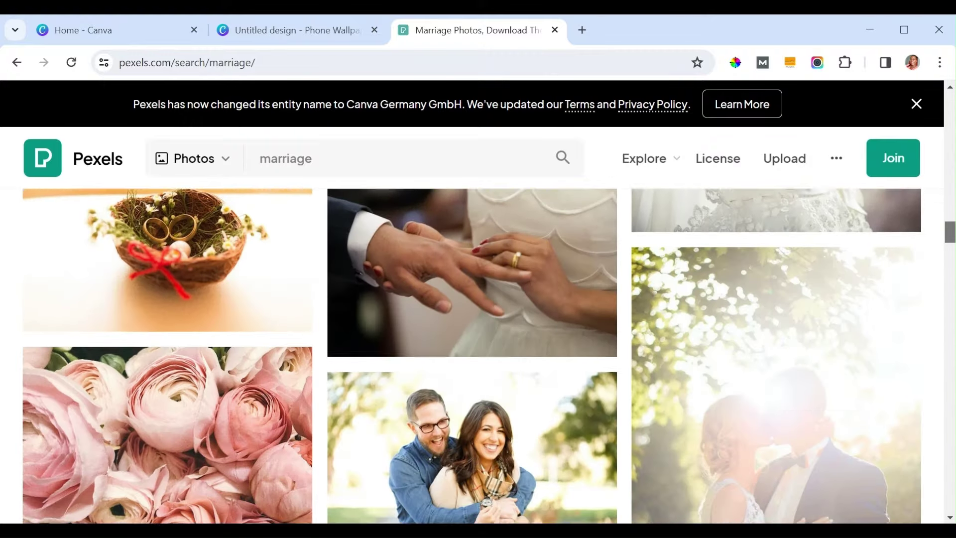
scroll(478, 348, down, 5)
scroll(478, 348, down, 4)
scroll(478, 348, up, 5)
scroll(478, 348, down, 2)
scroll(478, 348, down, 1)
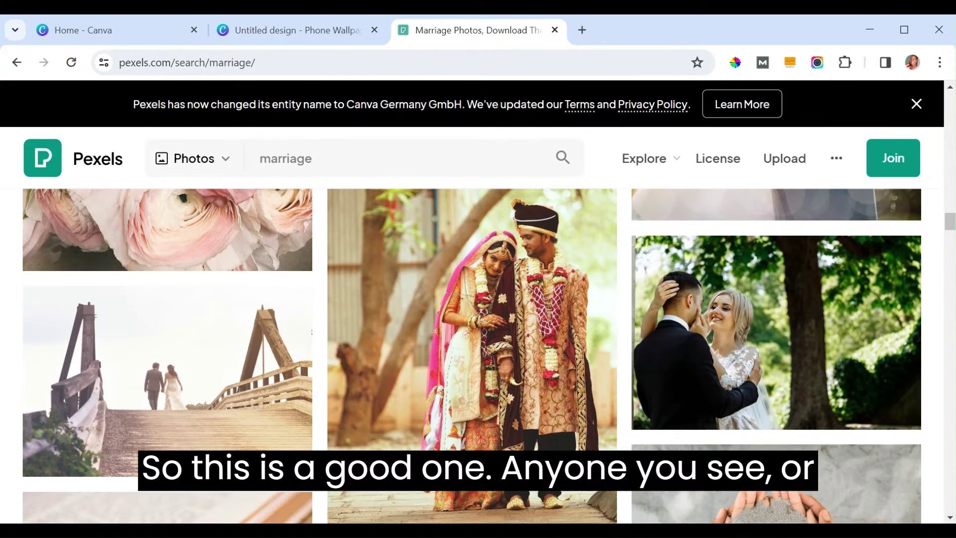
mouse_move(849, 408)
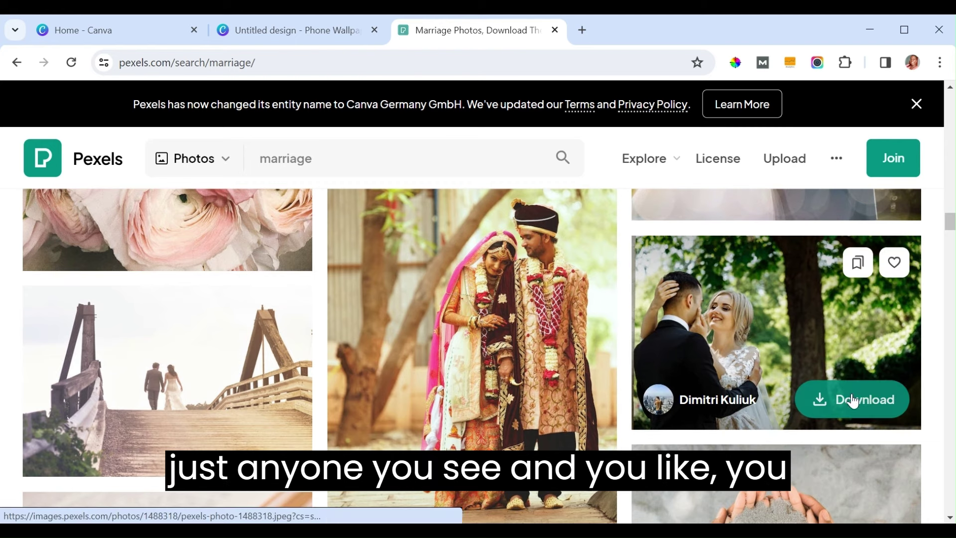
click(836, 408)
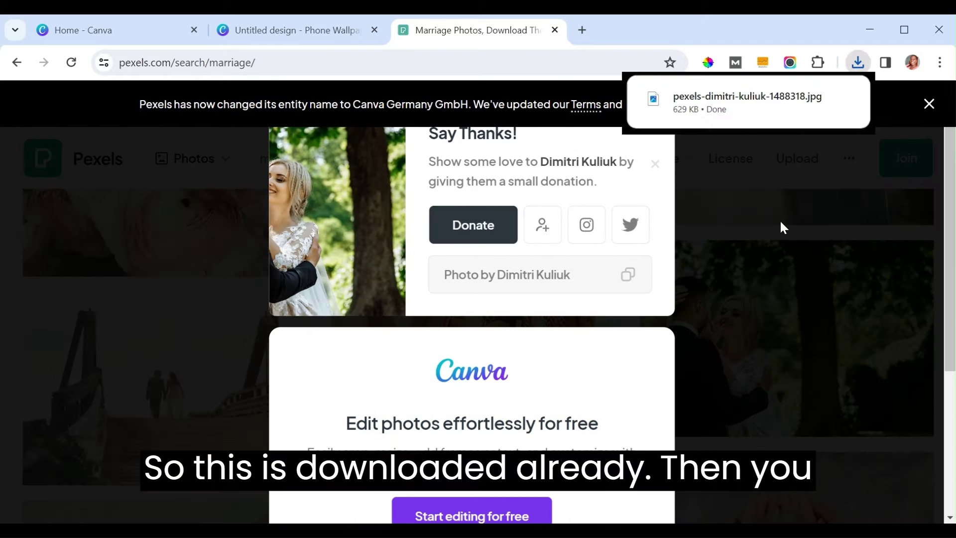
Switch back to the Canva design, upload the wedding photo from Downloads and place it in the upper grid's top-left cell
click(295, 33)
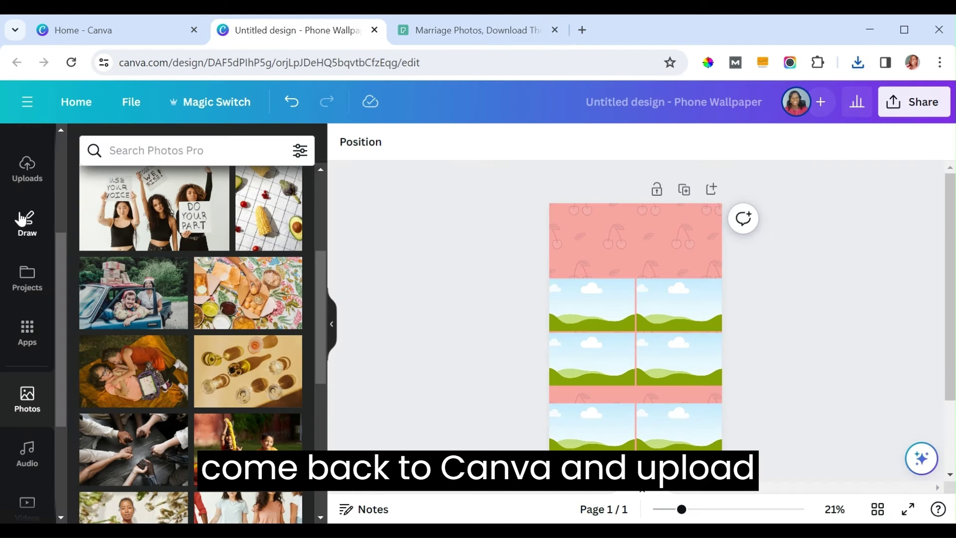
scroll(63, 234, up, 2)
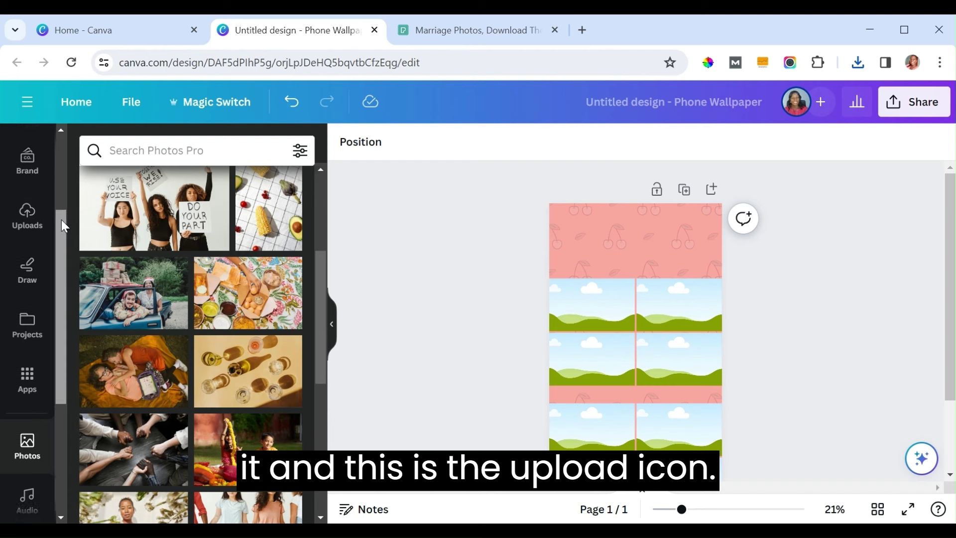
click(27, 247)
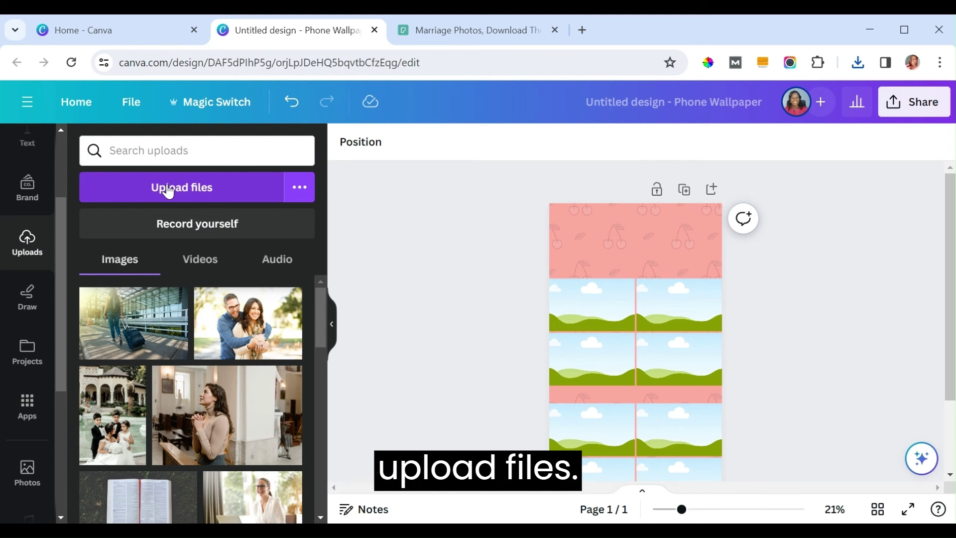
click(168, 189)
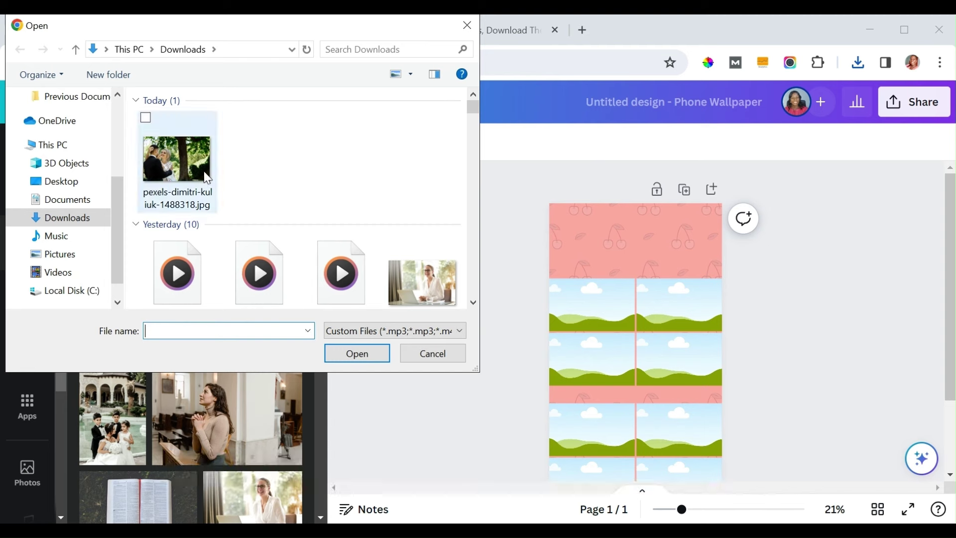
click(175, 148)
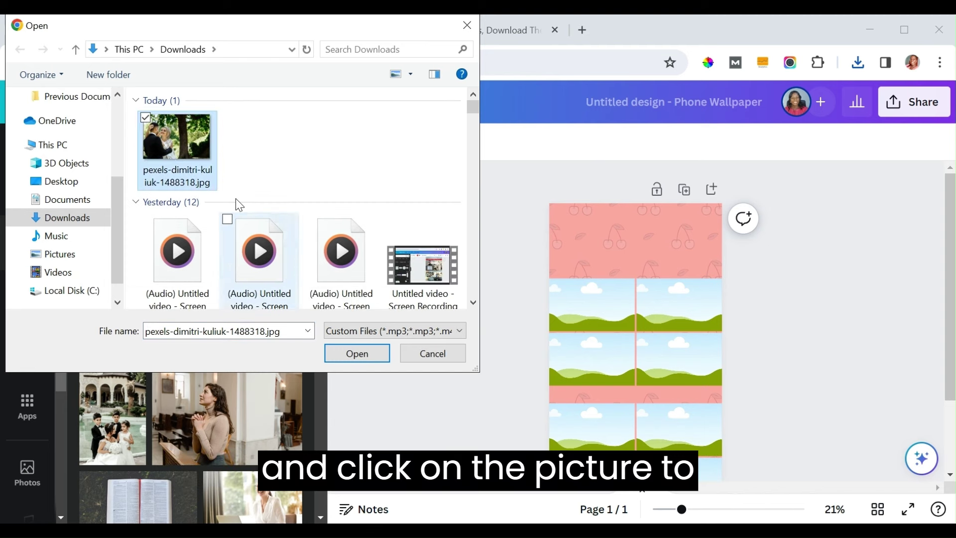
click(348, 353)
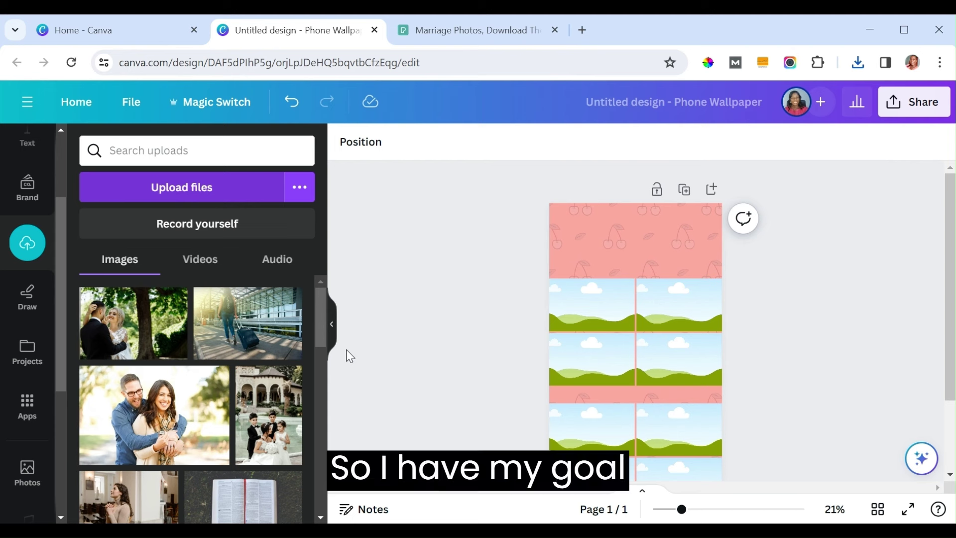
drag(125, 335, 555, 298)
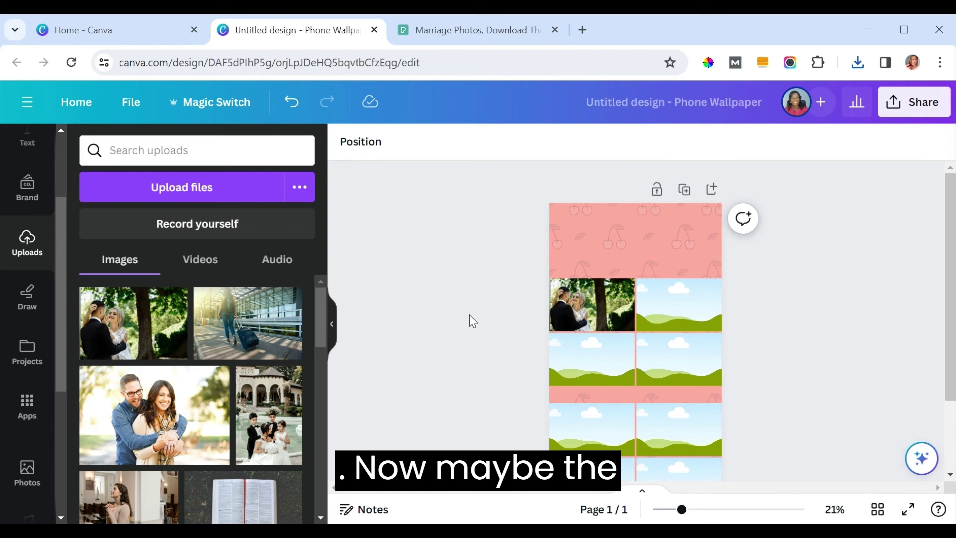
Return to the Pexels marriage results and dismiss the entity name notice and the donation dialog
click(460, 34)
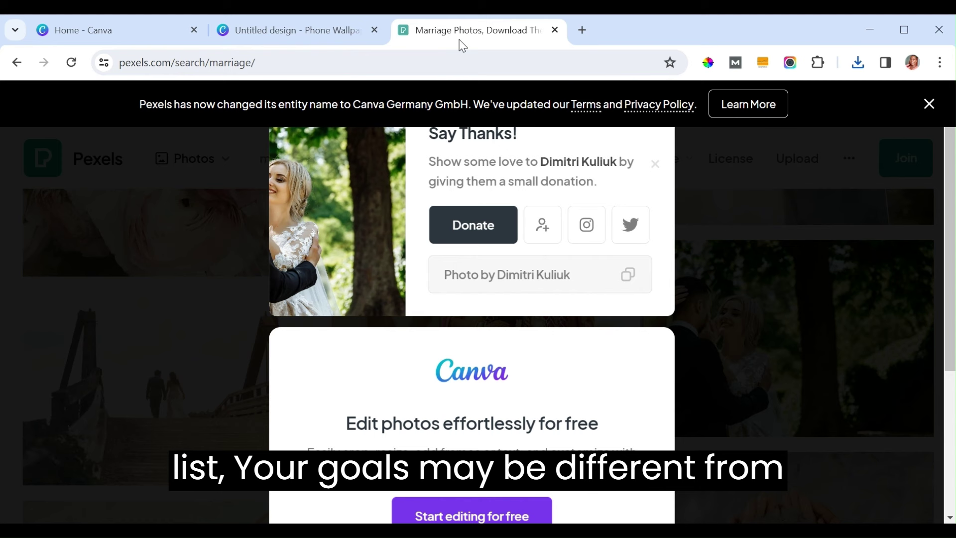
click(929, 105)
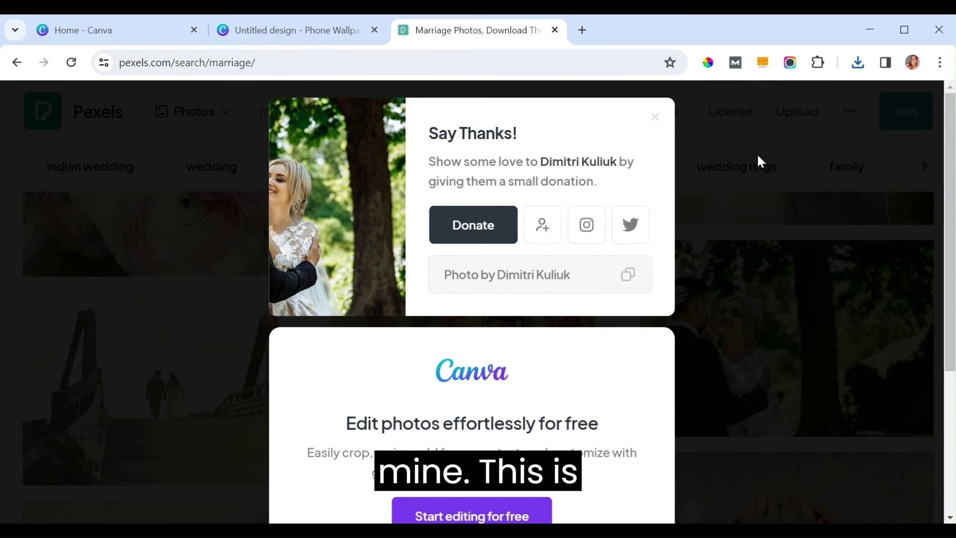
click(655, 120)
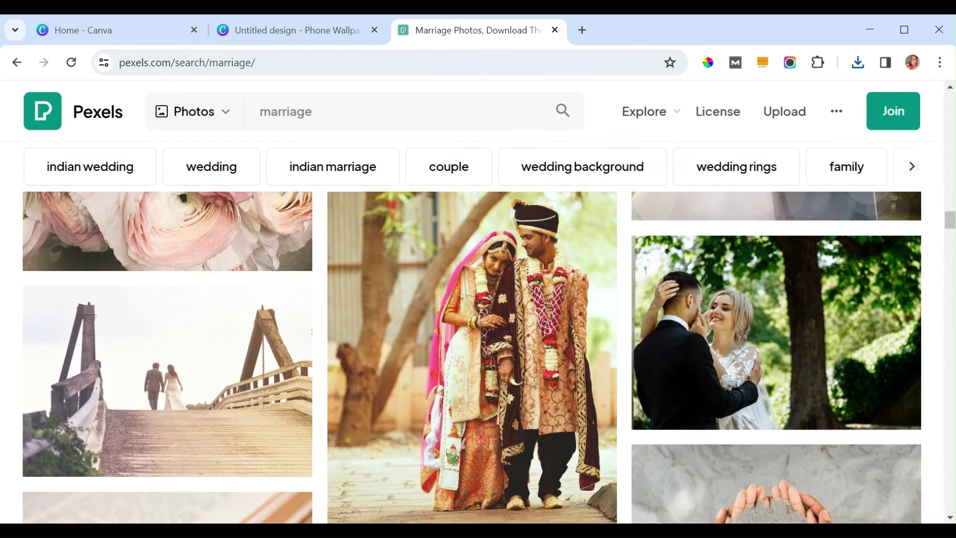
Replace the marriage search on Pexels with a photo search for "reading the bible"
drag(950, 225, 951, 251)
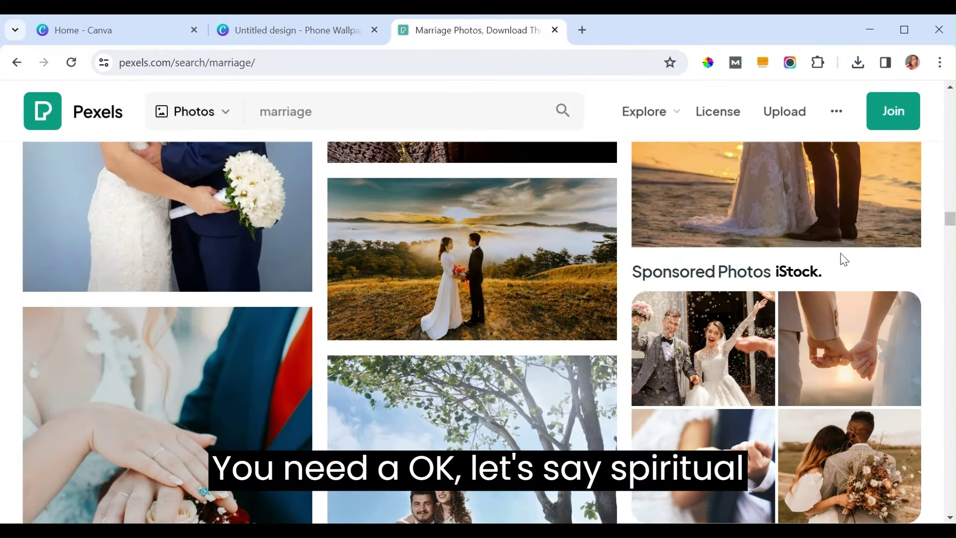
click(344, 60)
click(357, 109)
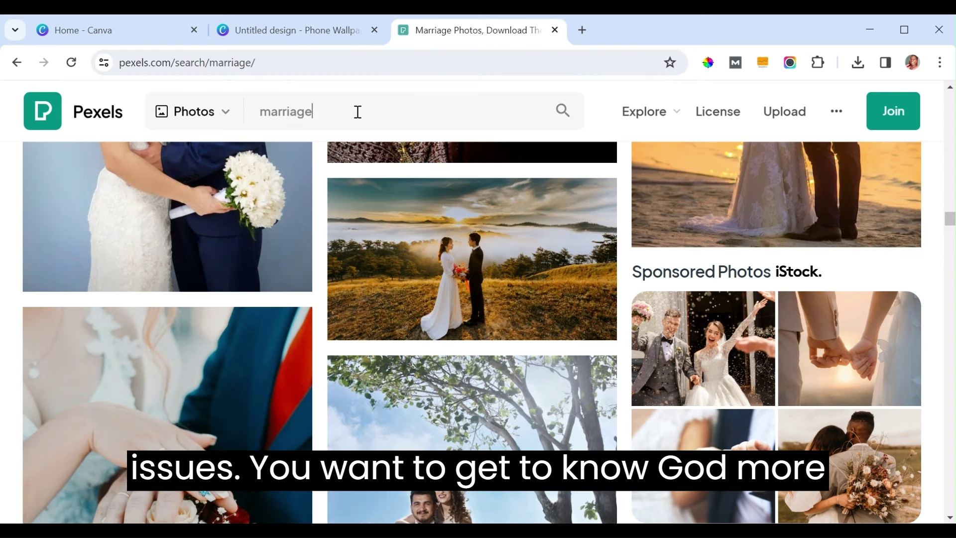
double_click(358, 111)
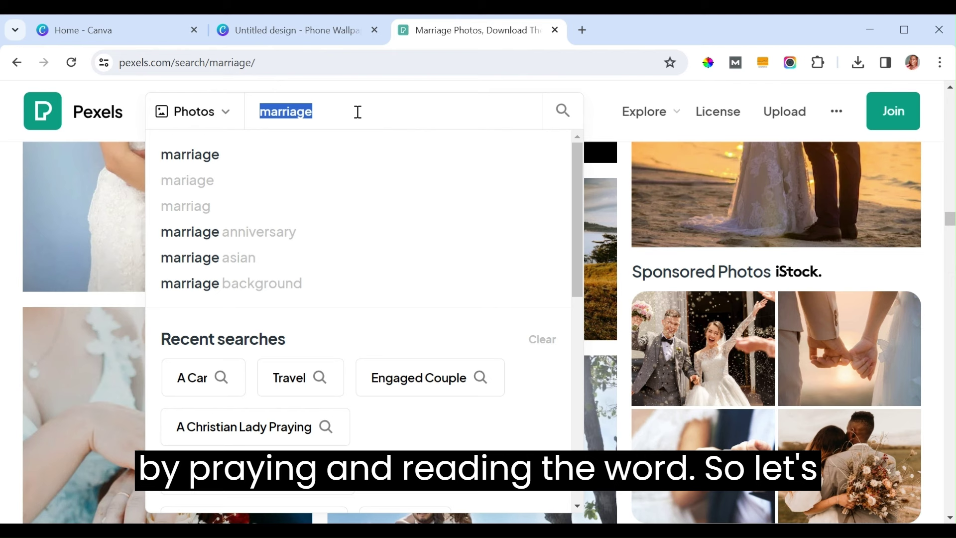
text(read)
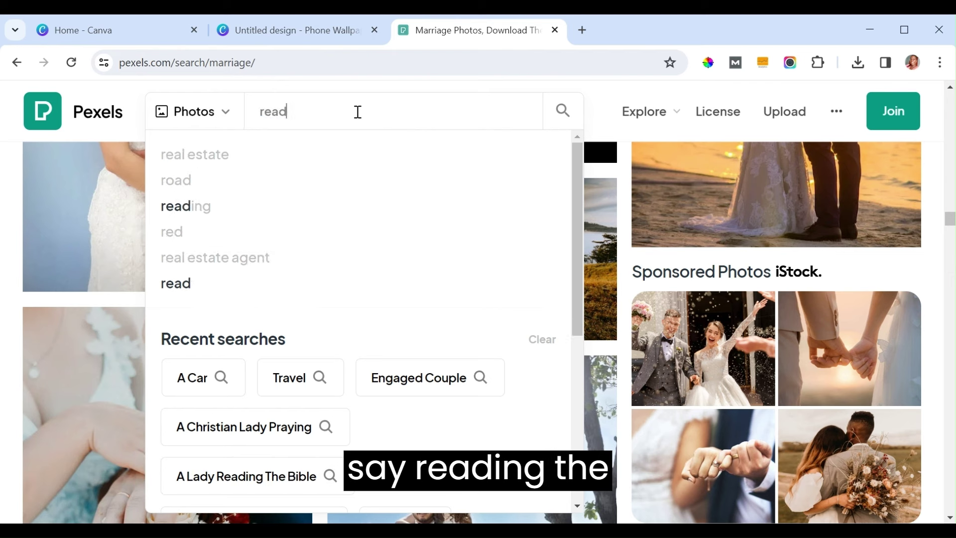
text(ing the bib)
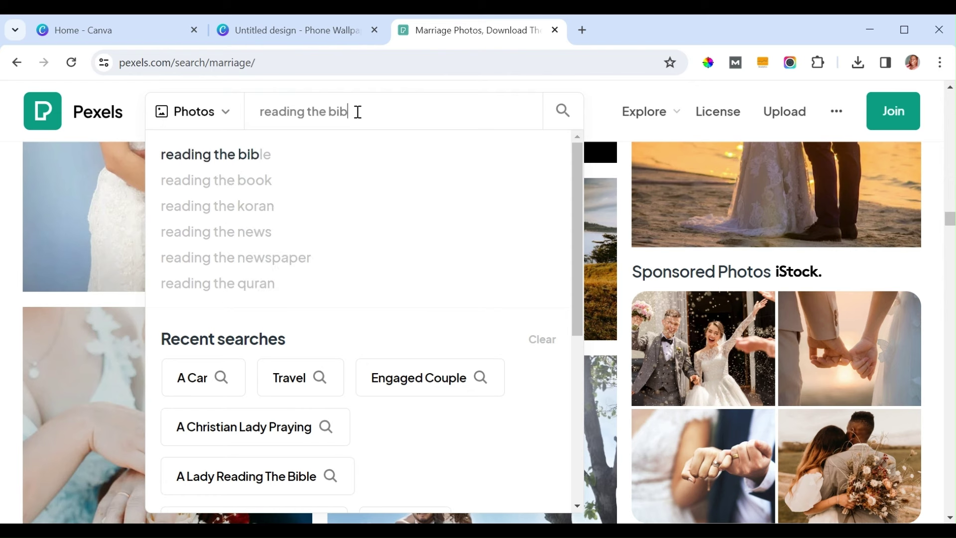
text(le)
key(Return)
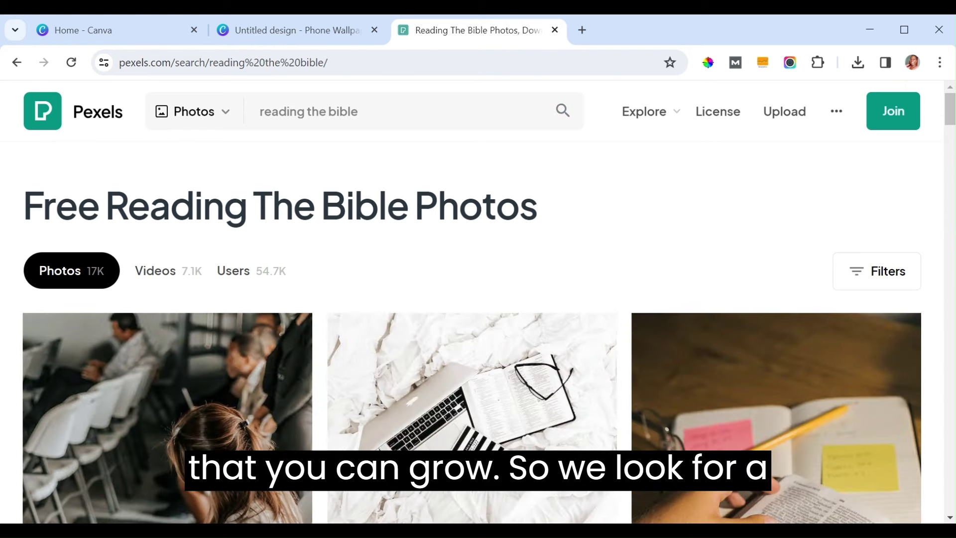
Find the photo of an open Bible, a coffee cup and the letters "PRAY" and download it
drag(951, 113, 952, 135)
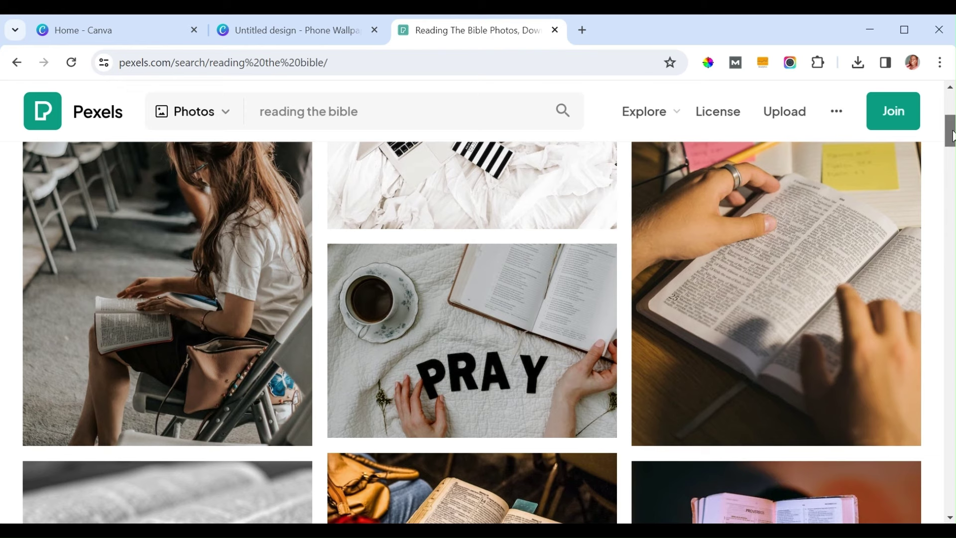
drag(952, 135, 952, 148)
scroll(953, 147, down, 1)
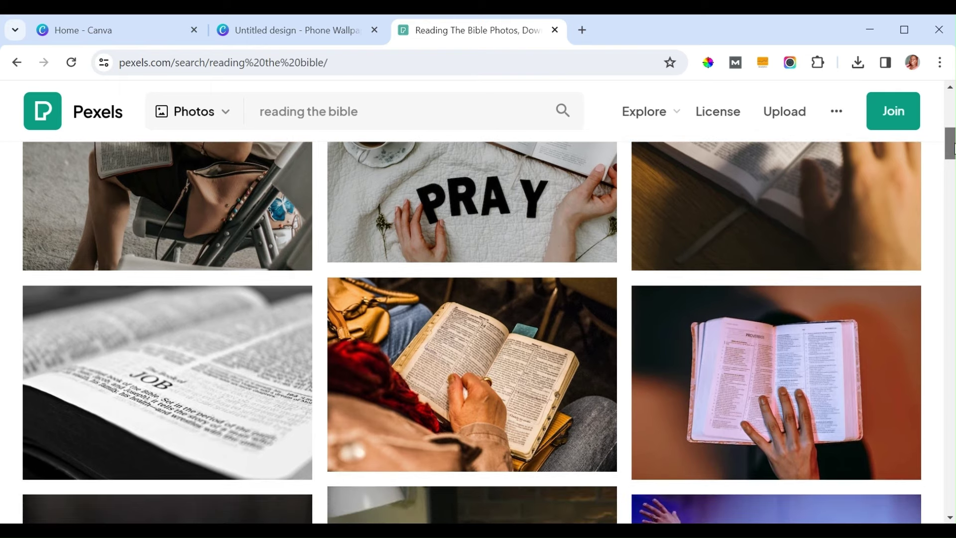
scroll(953, 147, up, 3)
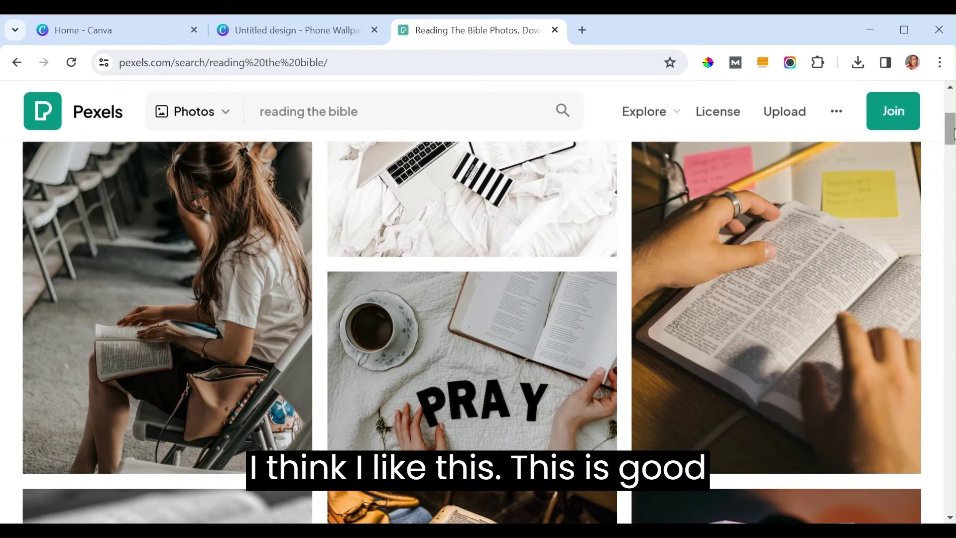
mouse_move(553, 418)
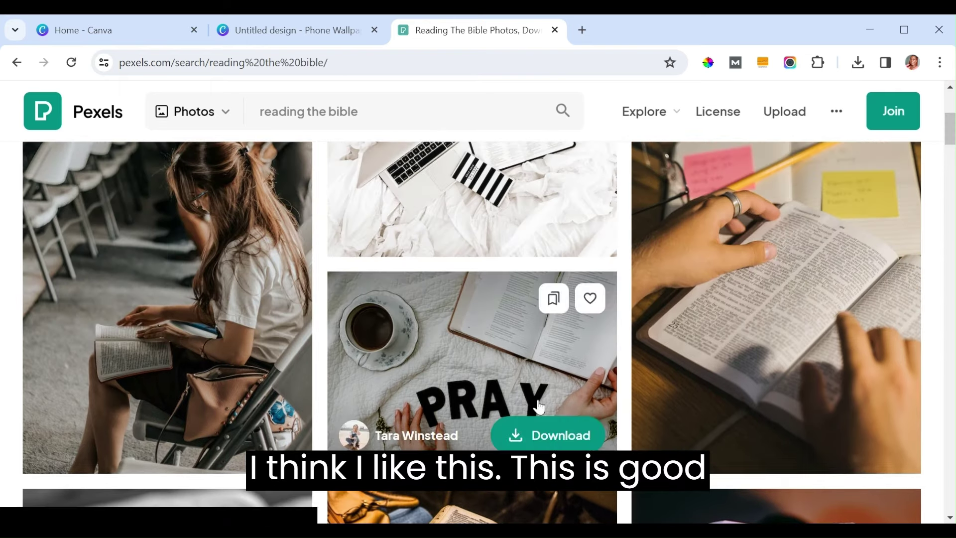
click(553, 438)
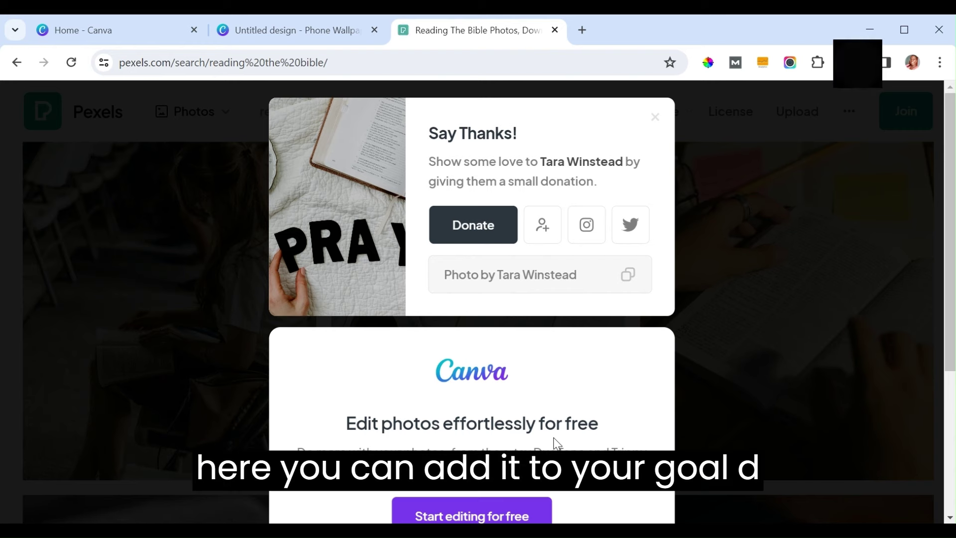
Switch back to the Canva design, upload the "PRAY" photo from Downloads and place it in the upper grid's top-right cell
click(307, 29)
click(191, 192)
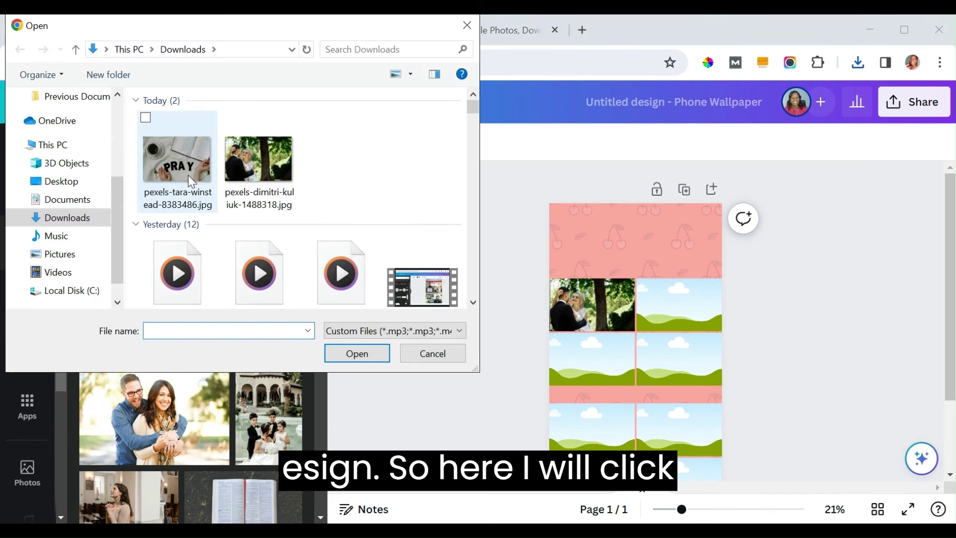
click(183, 171)
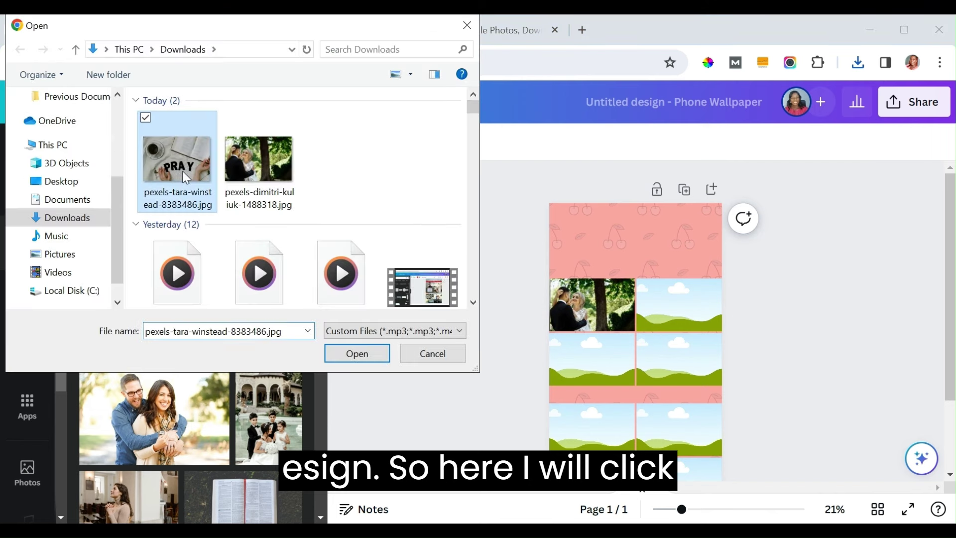
click(341, 354)
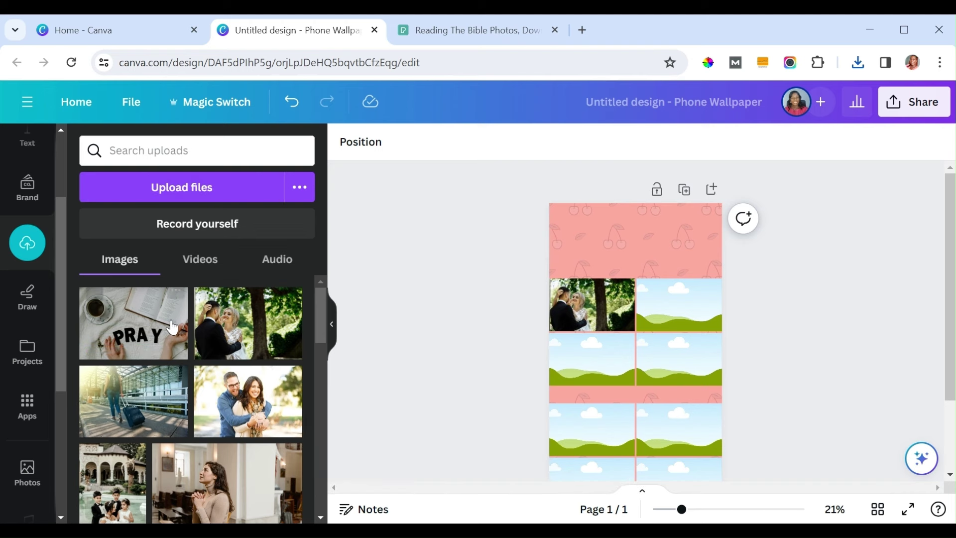
drag(177, 328, 644, 282)
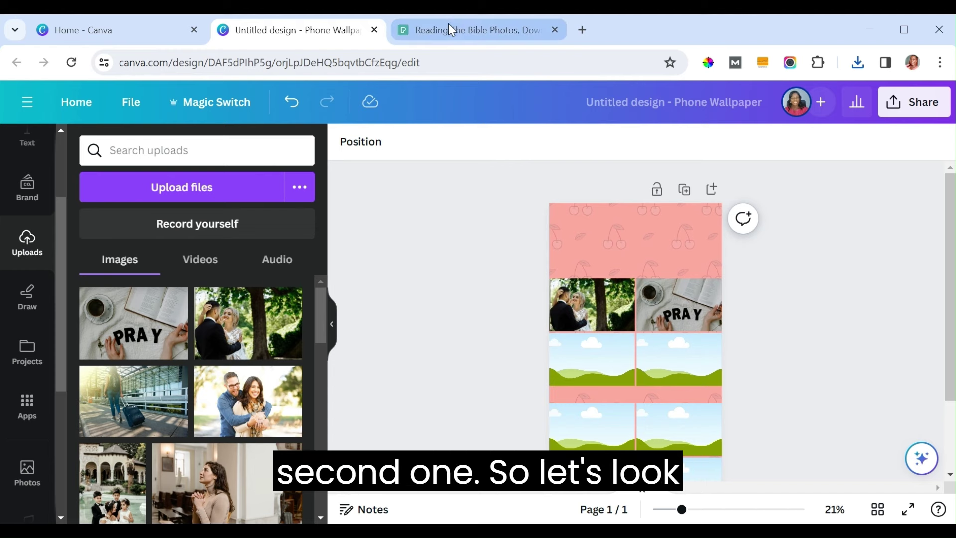
Return to Pexels, dismiss the donation dialog and run a photo search for "a christian praying woman"
click(448, 29)
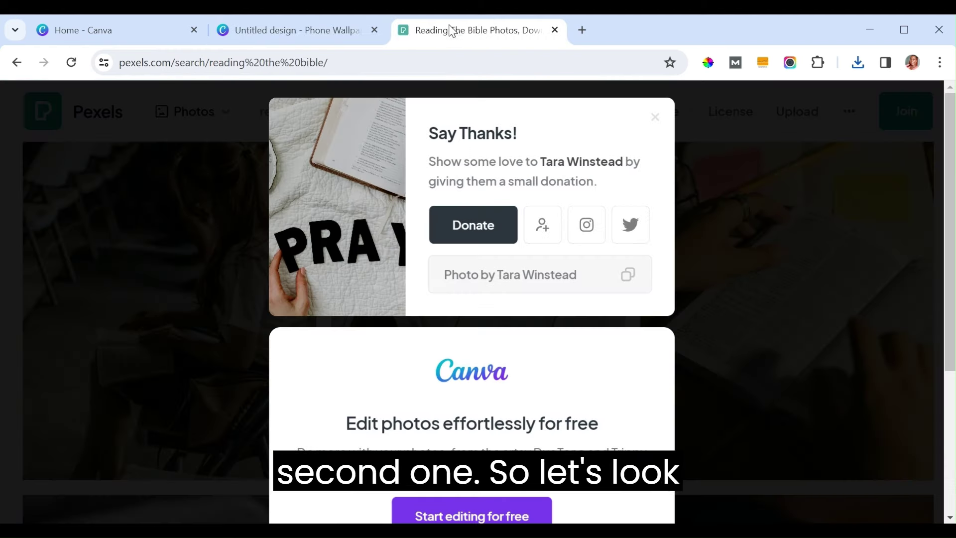
click(655, 118)
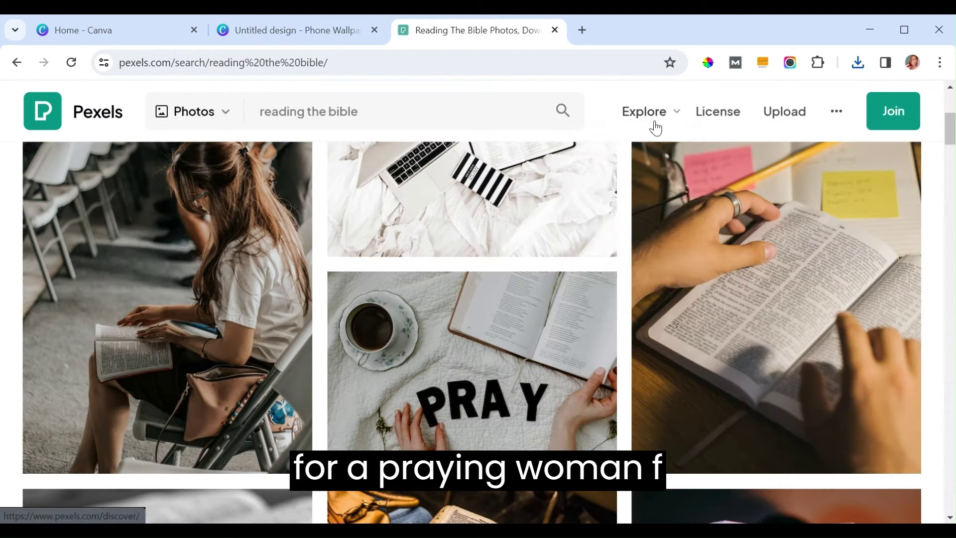
click(404, 117)
key(ctrl+a)
text(a)
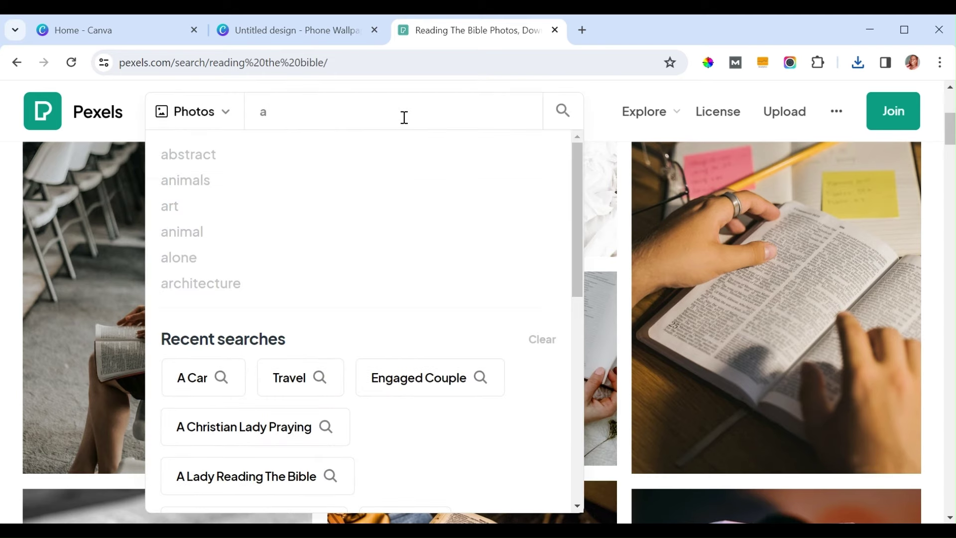
text( christ)
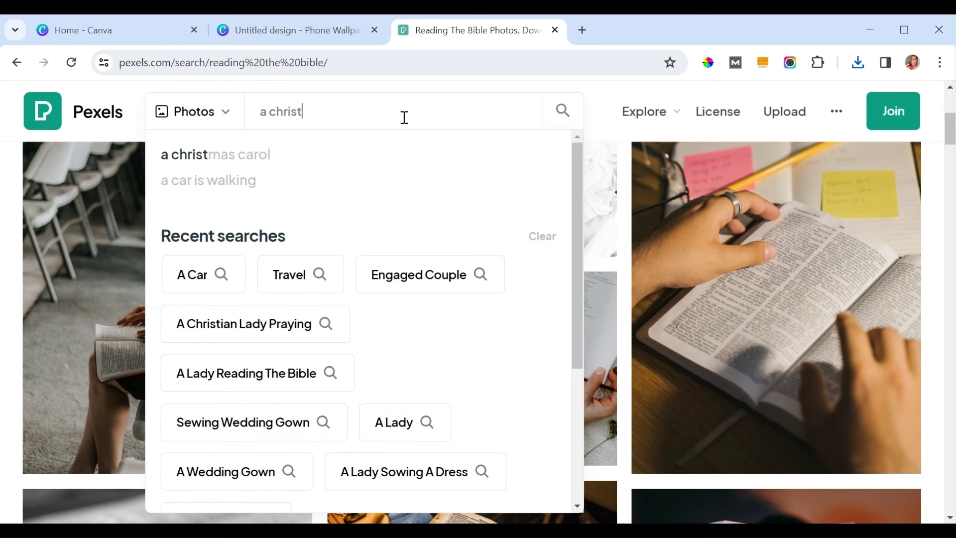
text(ian praying woman)
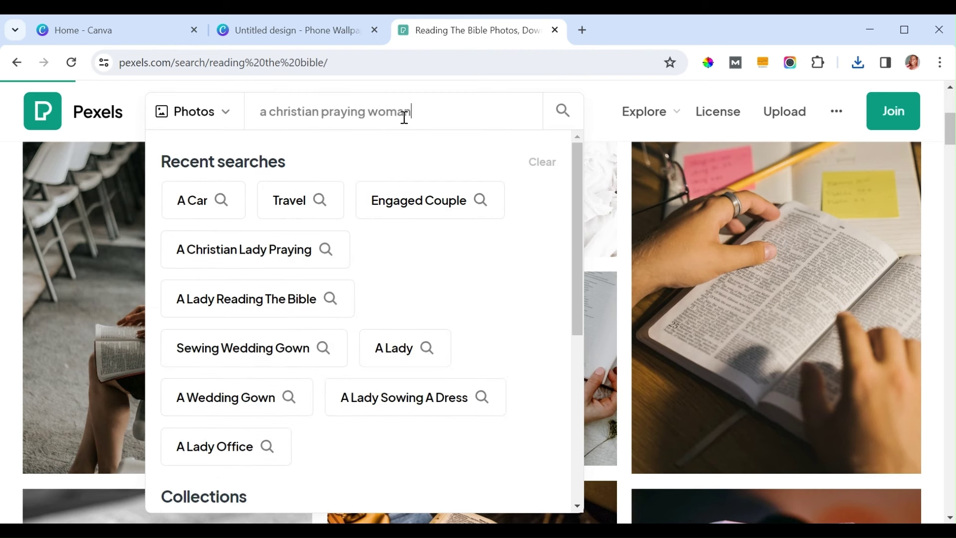
key(Return)
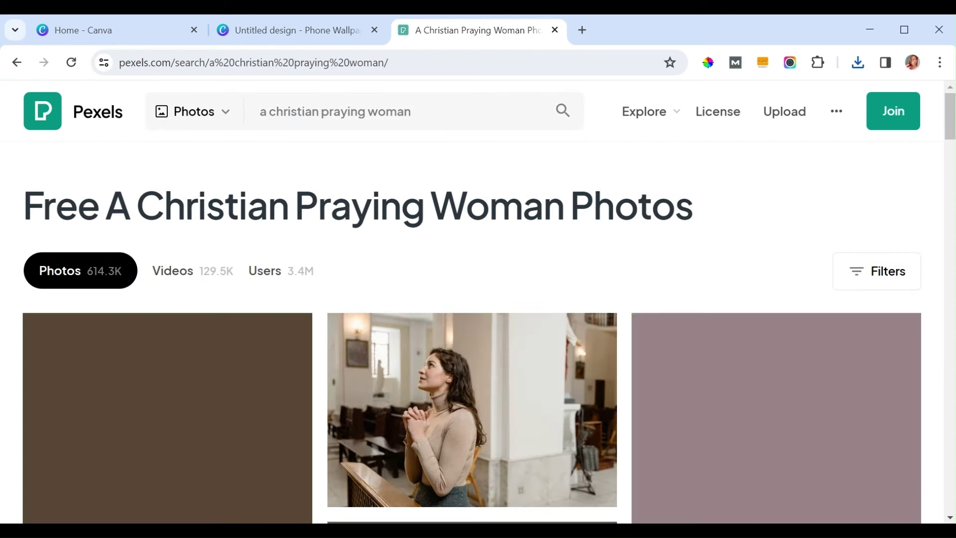
Download the photo of the woman in a beige long-sleeve top praying in a church pew
scroll(950, 127, down, 4)
mouse_move(497, 283)
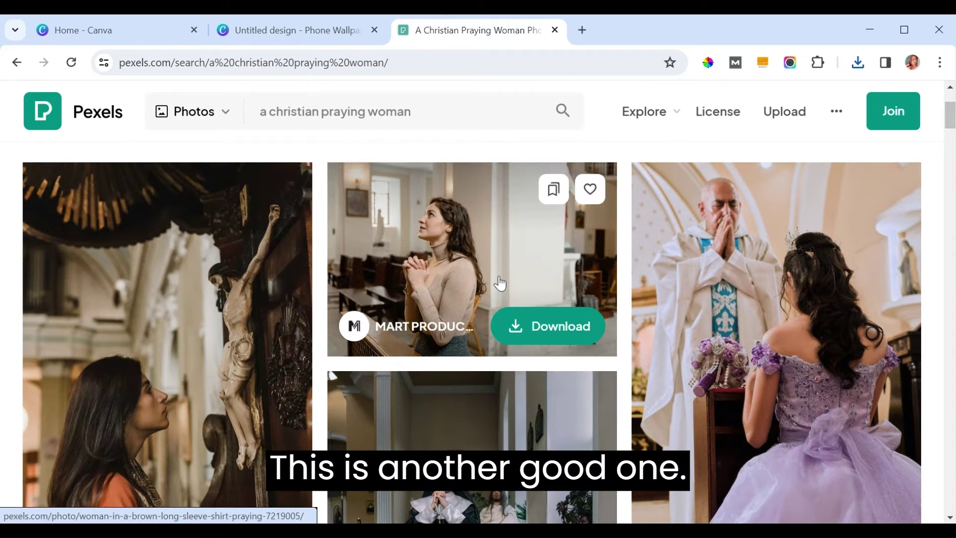
click(541, 326)
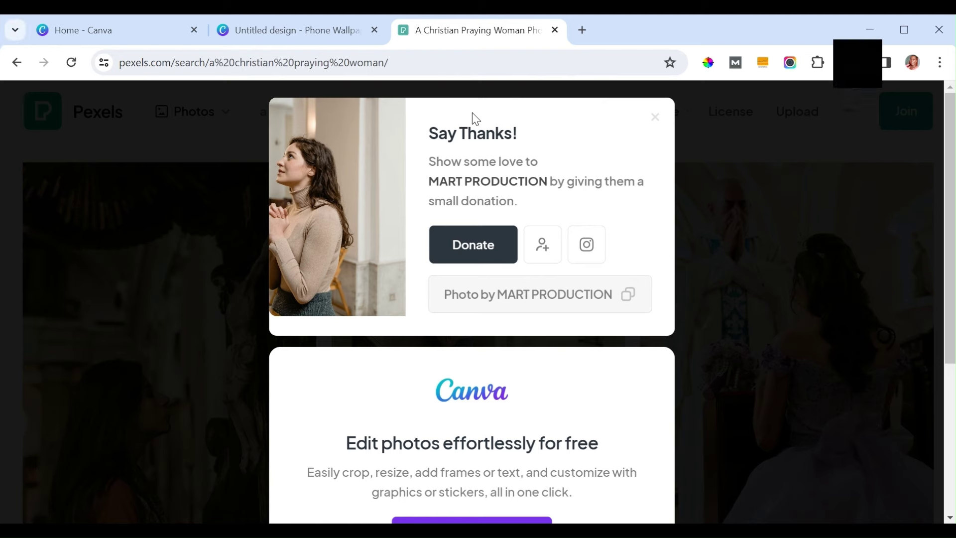
Switch back to the Canva design, upload the praying woman photo from Downloads and place it in the upper grid's bottom-left cell
click(287, 38)
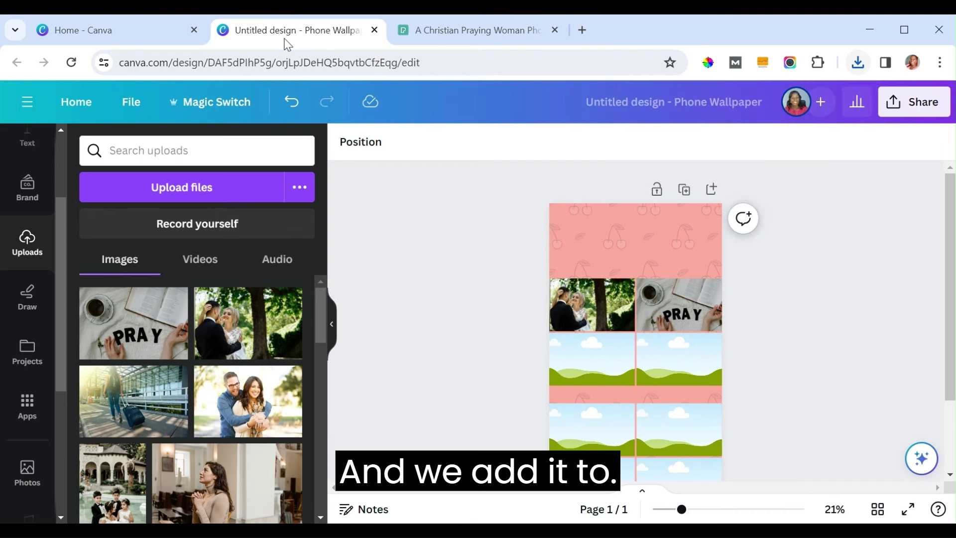
click(162, 188)
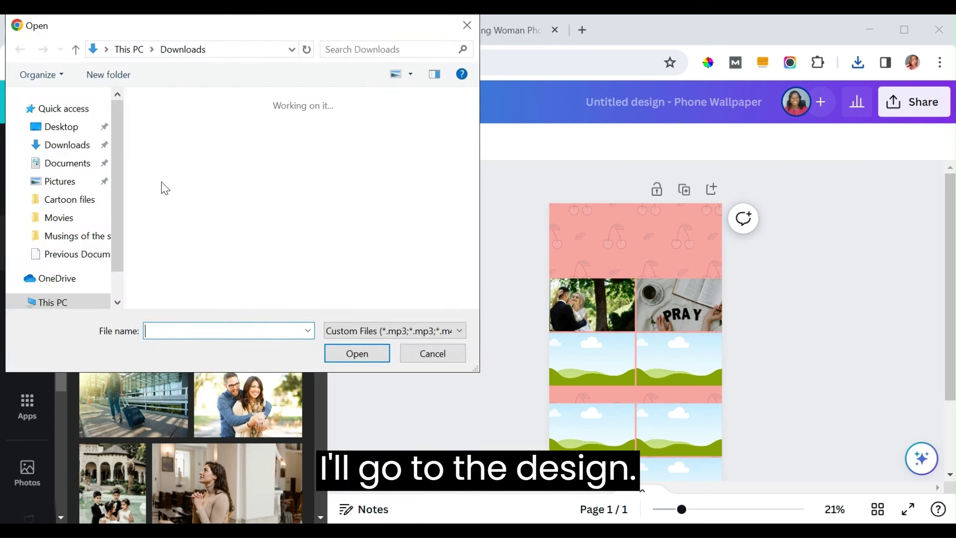
click(184, 169)
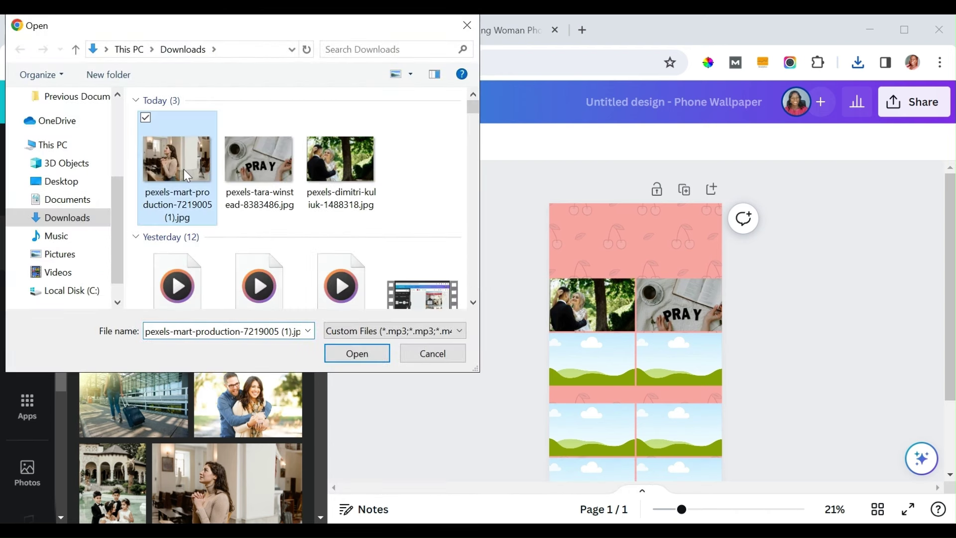
click(357, 354)
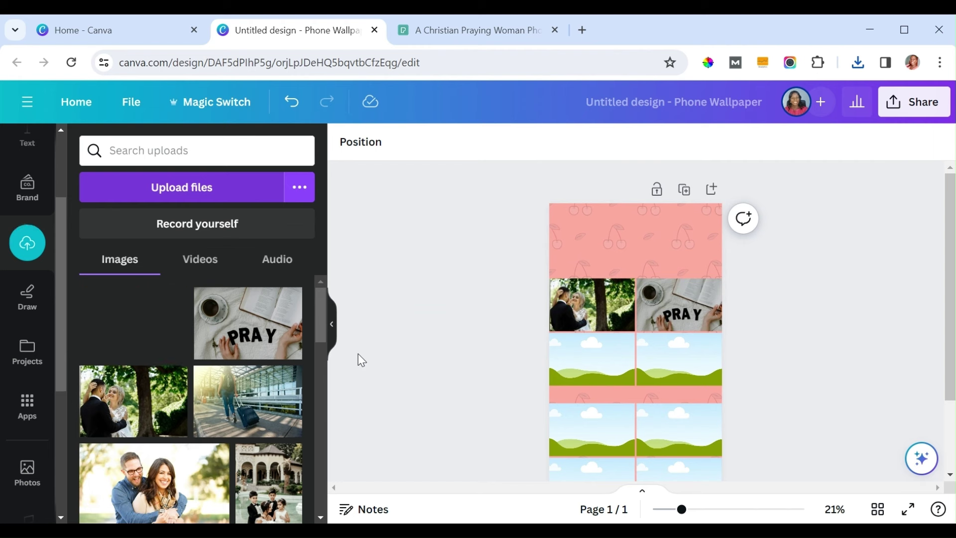
drag(185, 337, 562, 347)
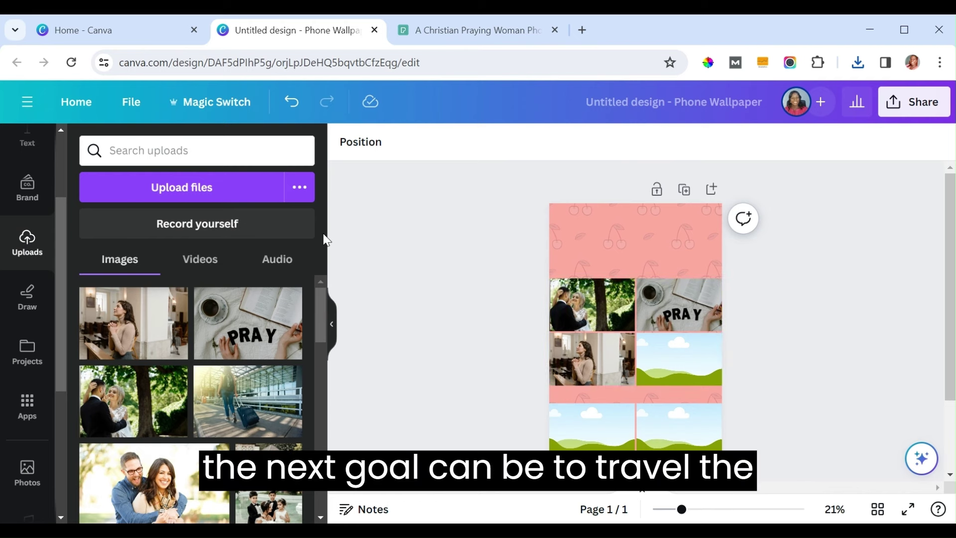
Return to Pexels, dismiss the donation dialog and replace the praying woman search with "travel"
click(485, 29)
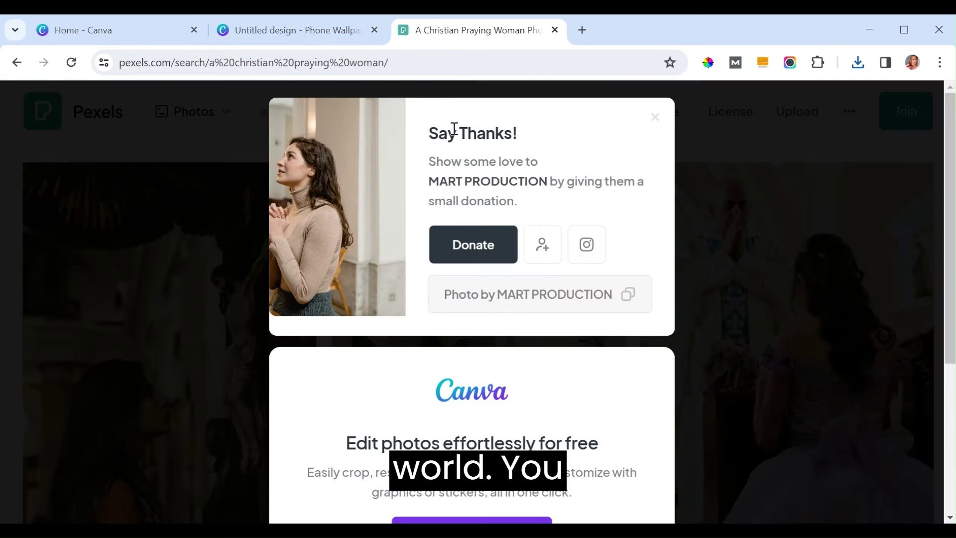
click(654, 122)
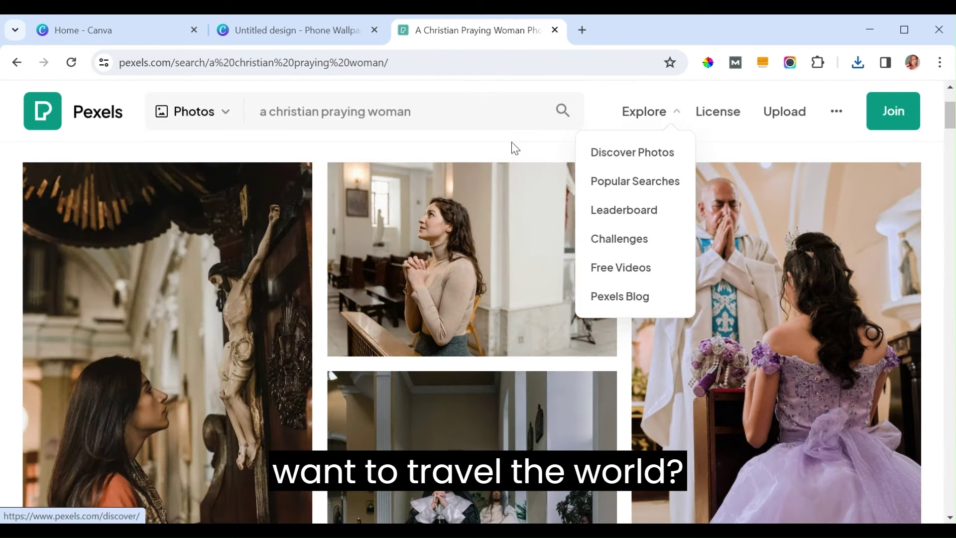
click(473, 121)
key(ctrl+a)
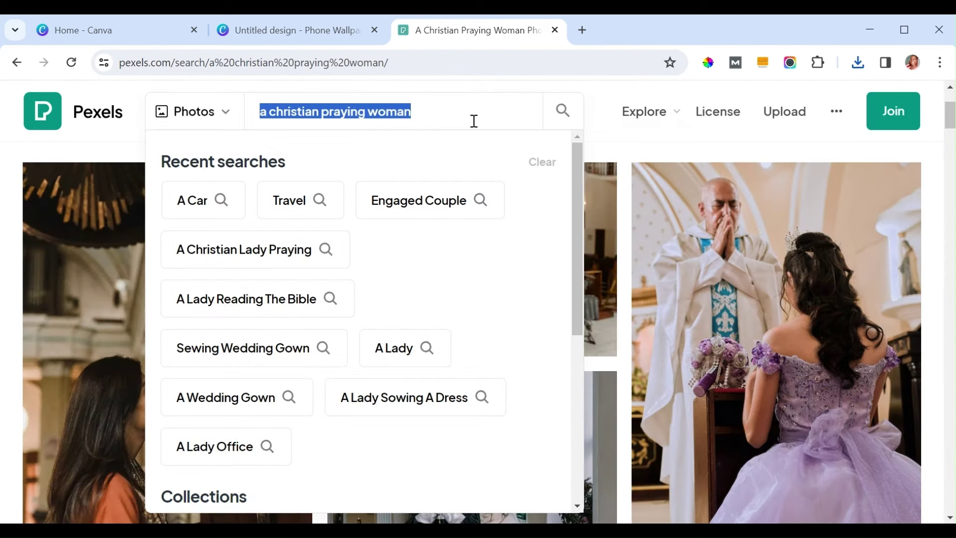
text(travel)
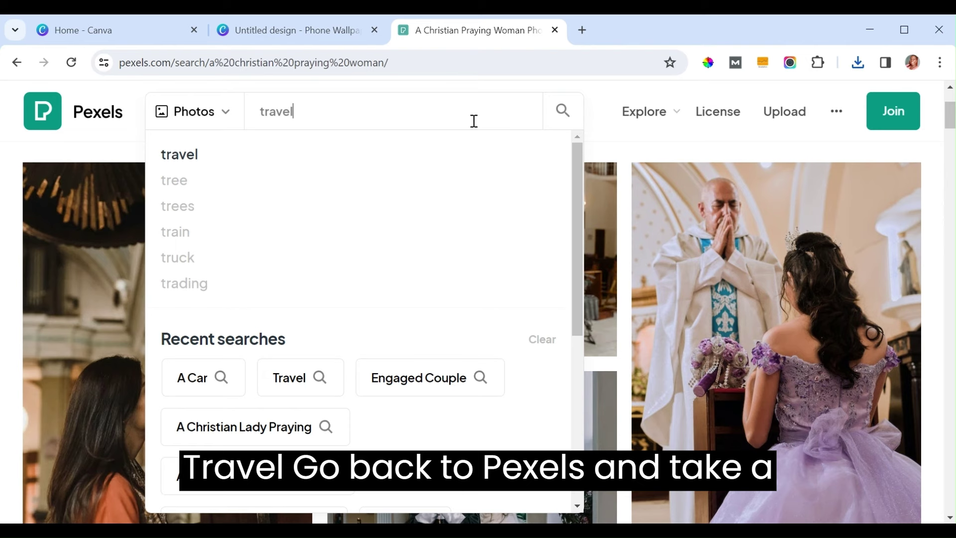
key(Return)
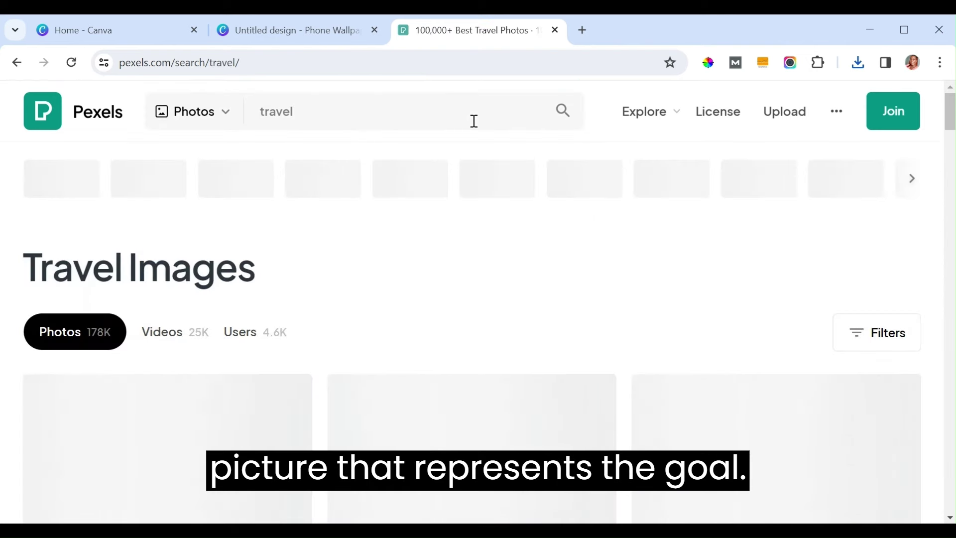
Find the travel photo of a woman with a backpack photographing stone arches and download it
drag(951, 121, 953, 169)
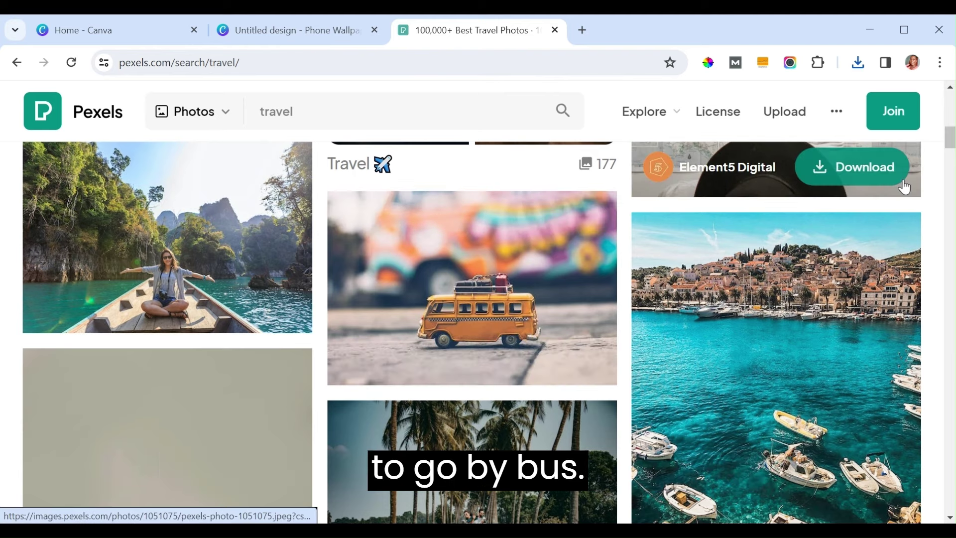
drag(952, 145, 953, 166)
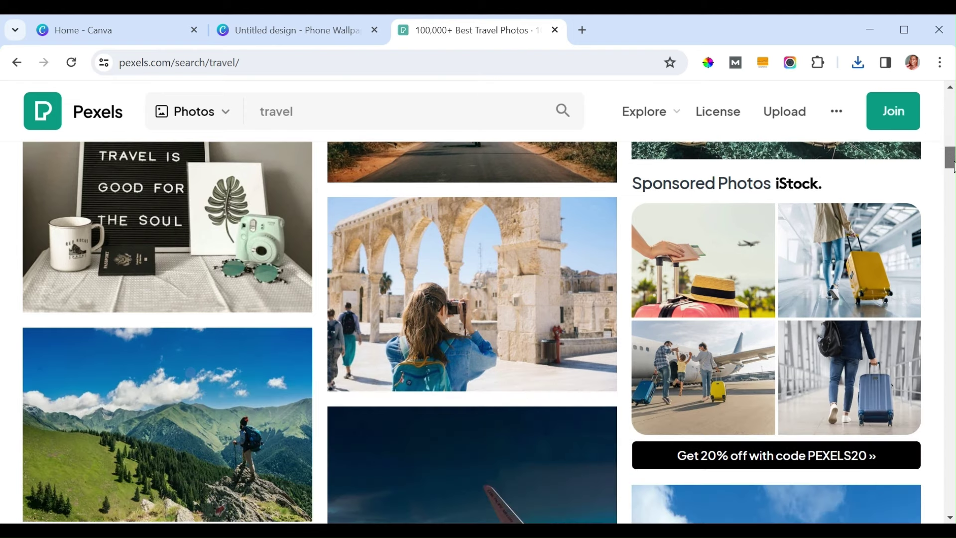
mouse_move(568, 349)
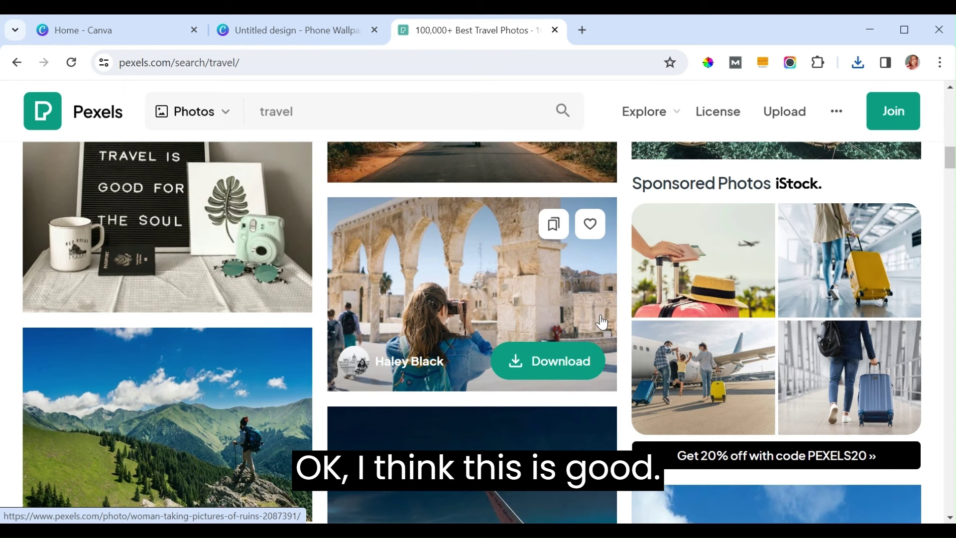
click(561, 361)
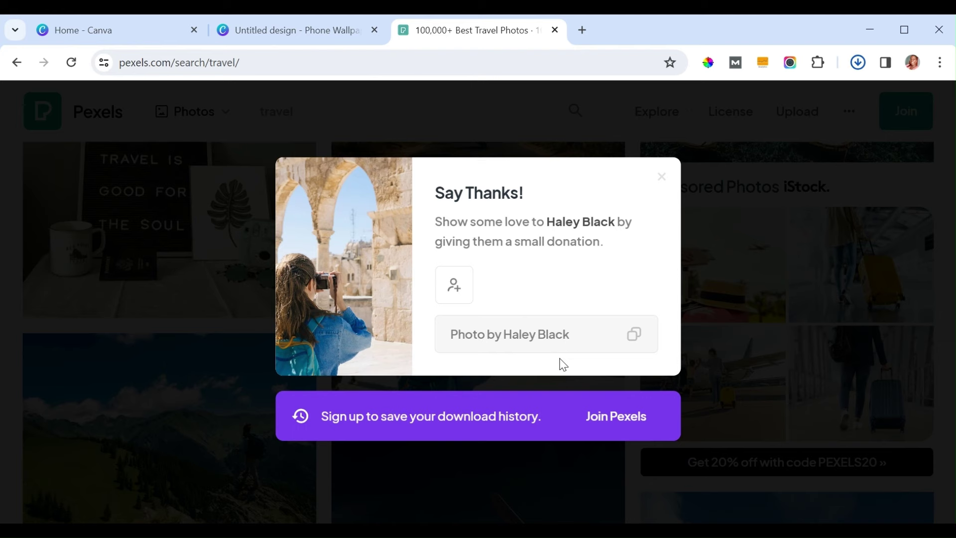
Switch back to the Canva design, upload the travel photo from Downloads and place it in the upper grid's bottom-right cell
click(273, 34)
click(198, 191)
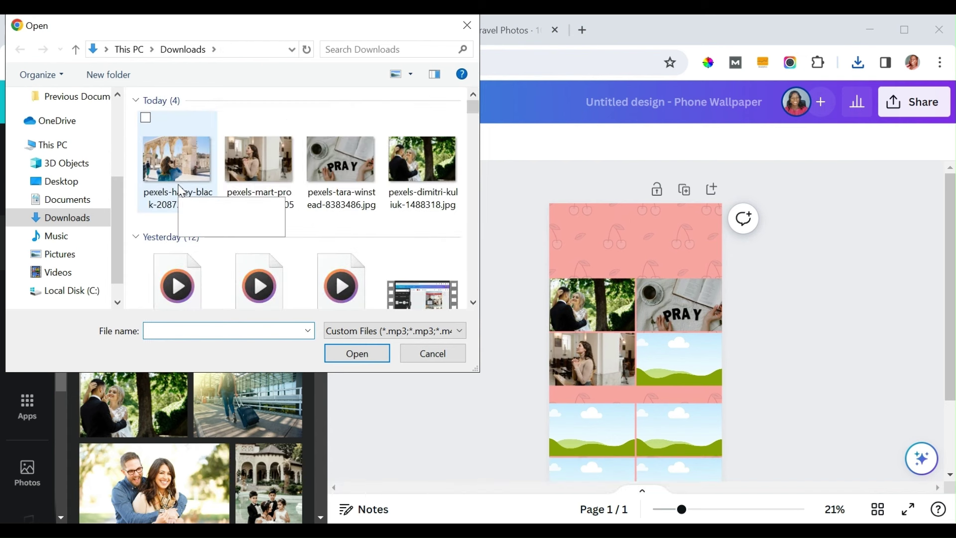
click(177, 183)
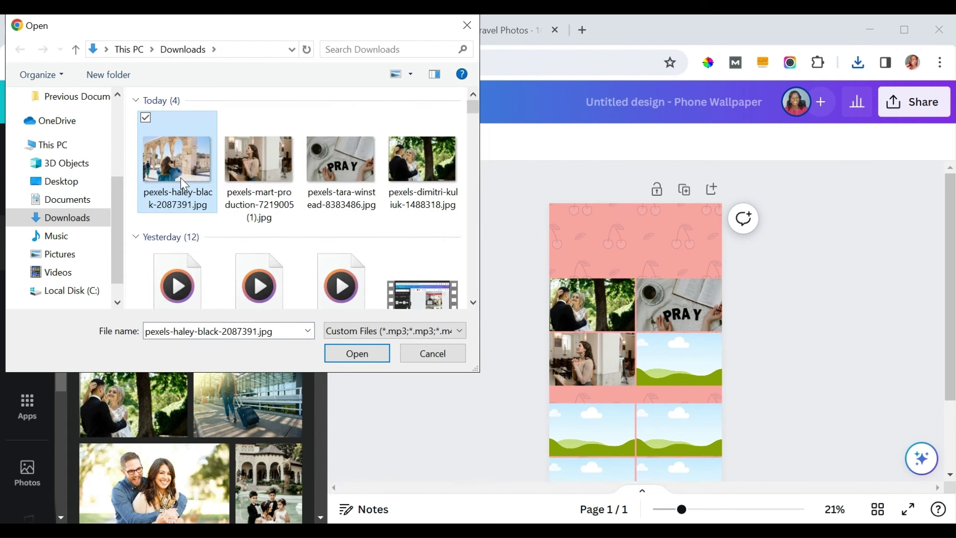
click(362, 360)
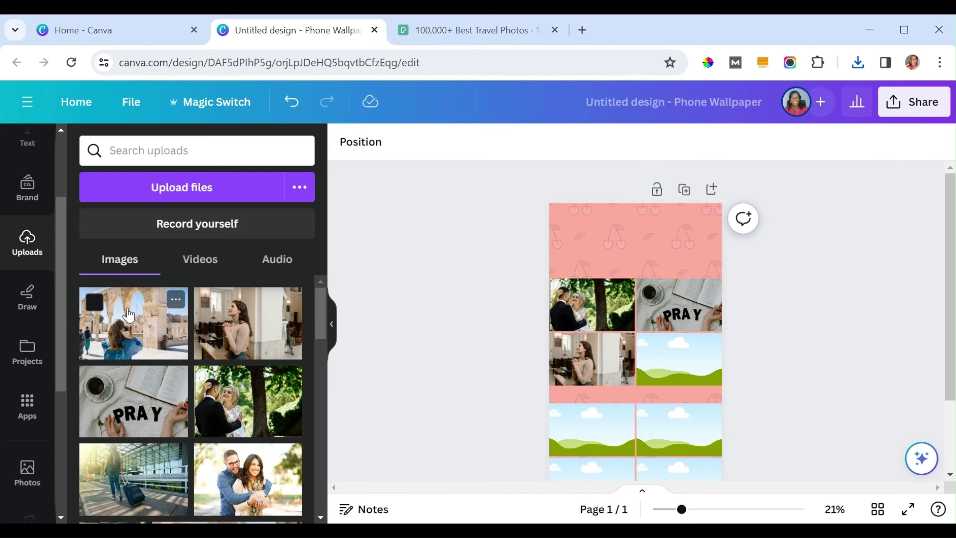
drag(124, 313, 667, 338)
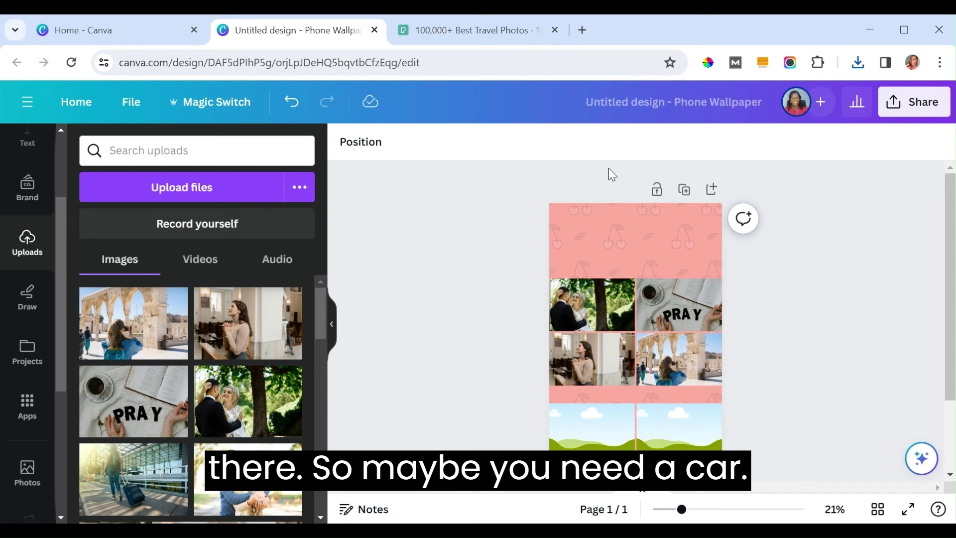
Return to Pexels, dismiss the donation dialog and replace the travel search with "a car"
click(492, 36)
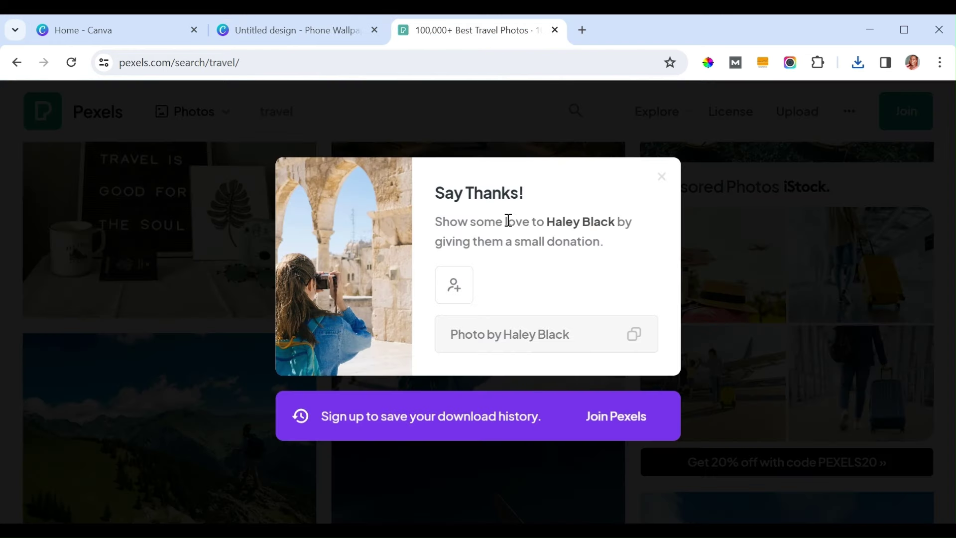
click(663, 182)
click(380, 113)
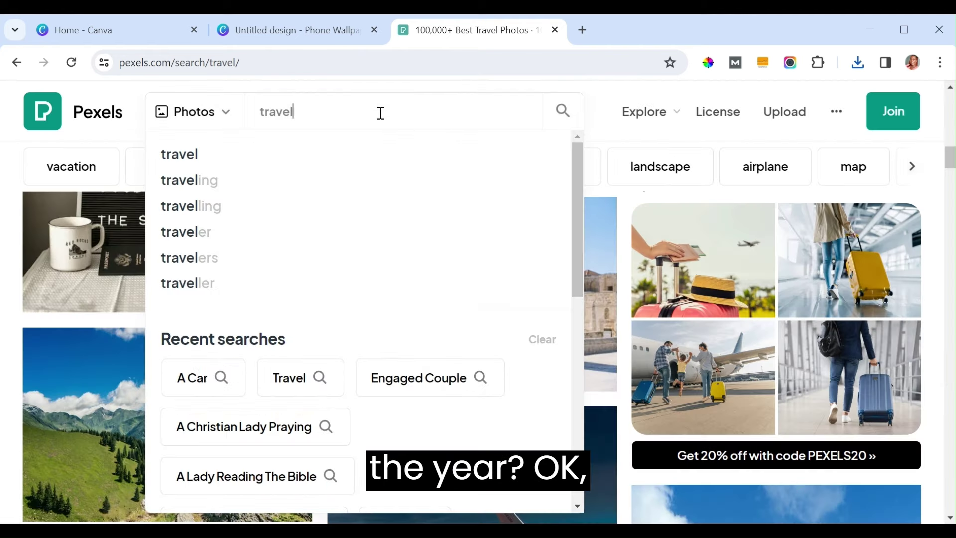
key(ctrl+a)
key(BackSpace)
text(a)
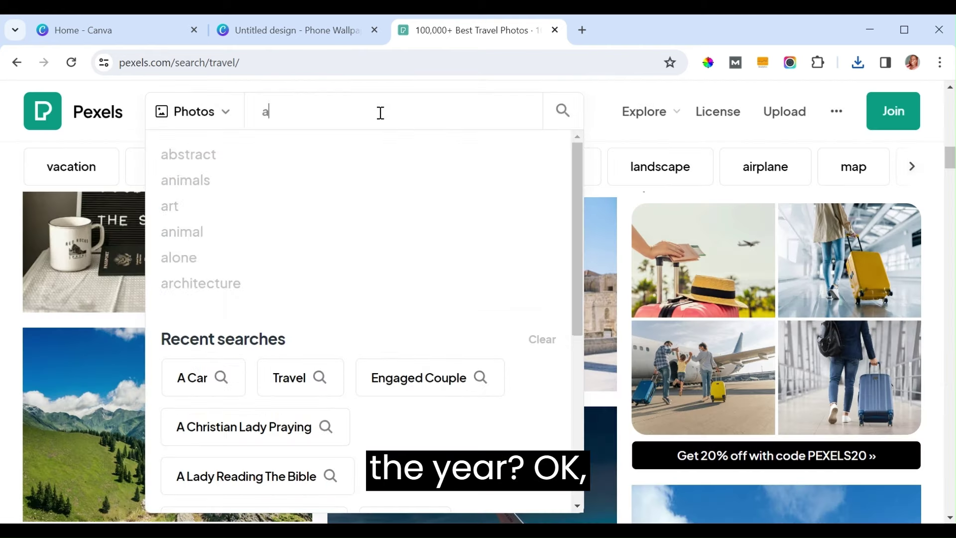
text( car)
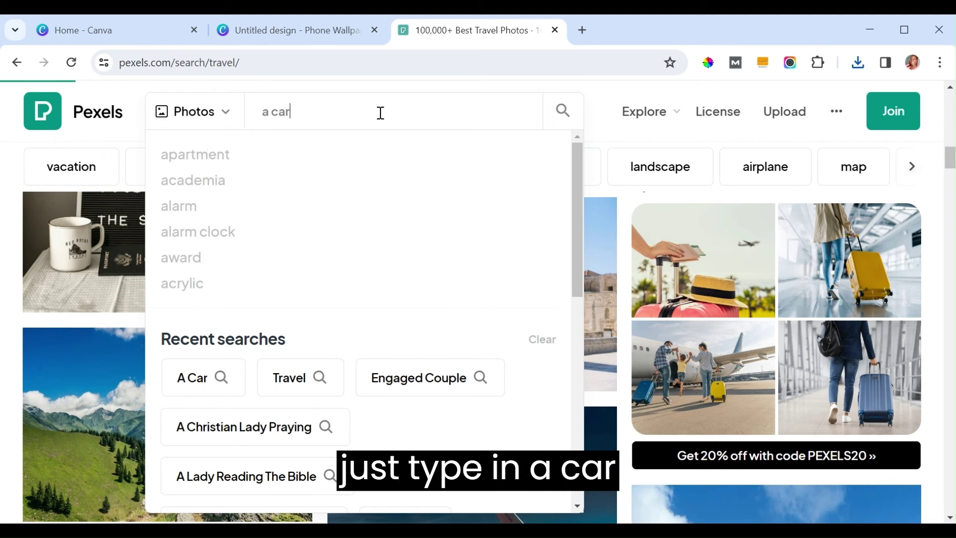
key(Return)
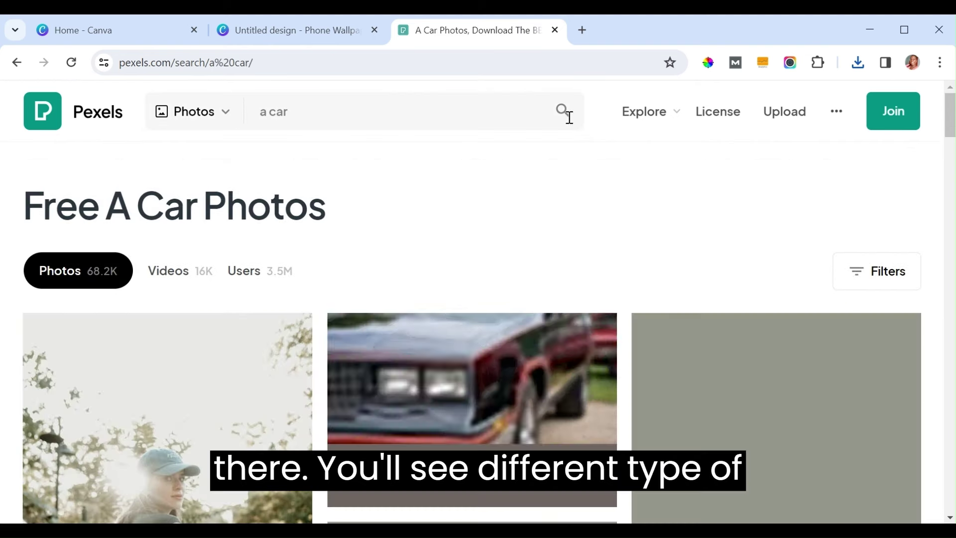
Find the photo of a black BMW seen from the front under a cloudy sky and download it
scroll(950, 127, down, 5)
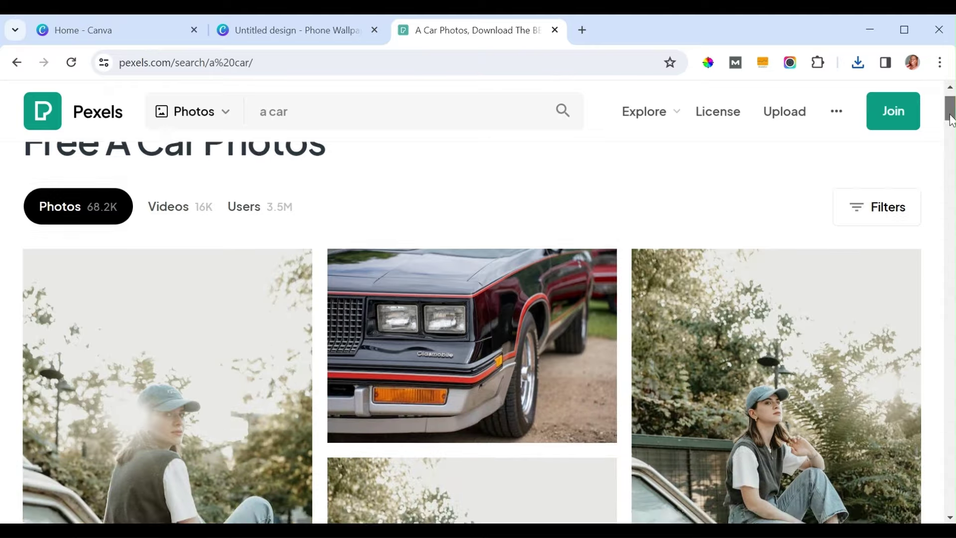
drag(951, 129, 952, 148)
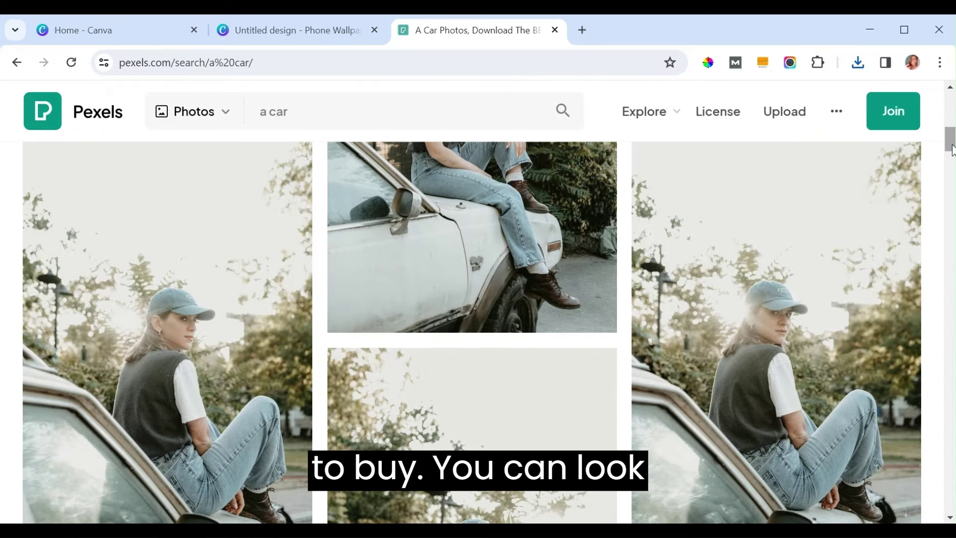
scroll(952, 148, down, 5)
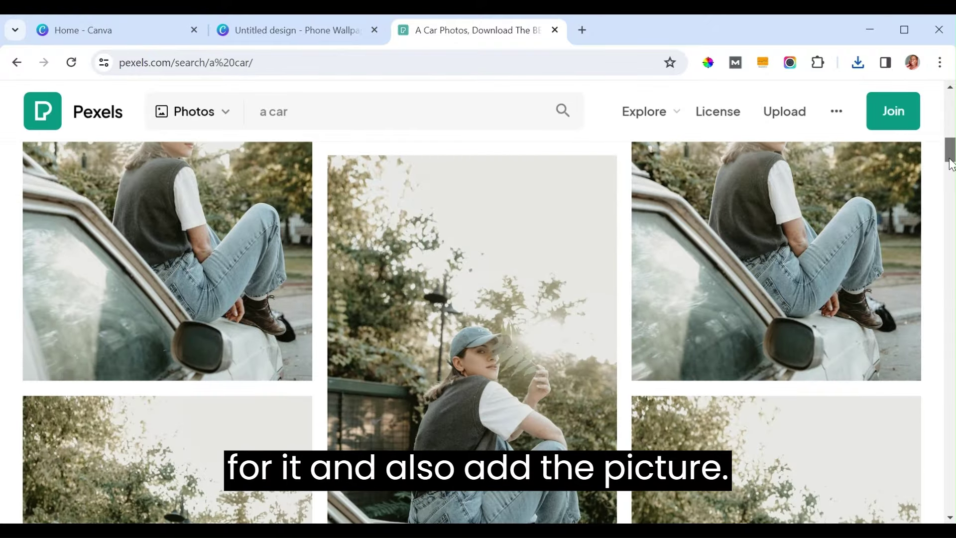
scroll(951, 172, down, 3)
scroll(951, 179, down, 10)
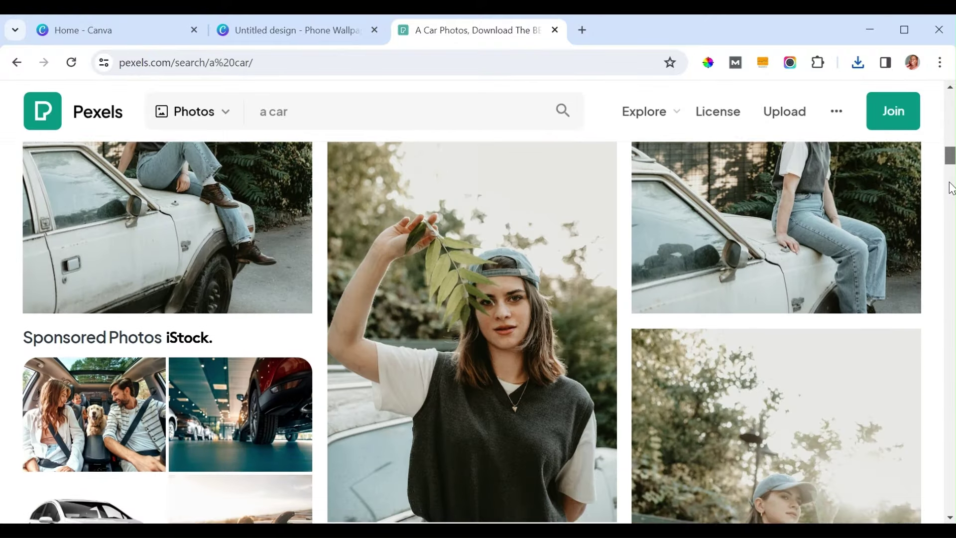
scroll(951, 201, down, 10)
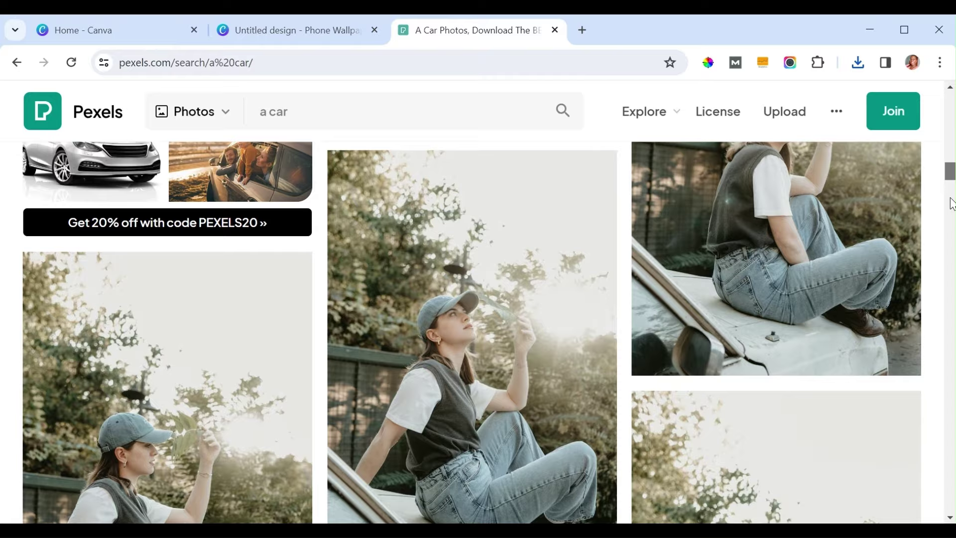
scroll(951, 226, down, 1)
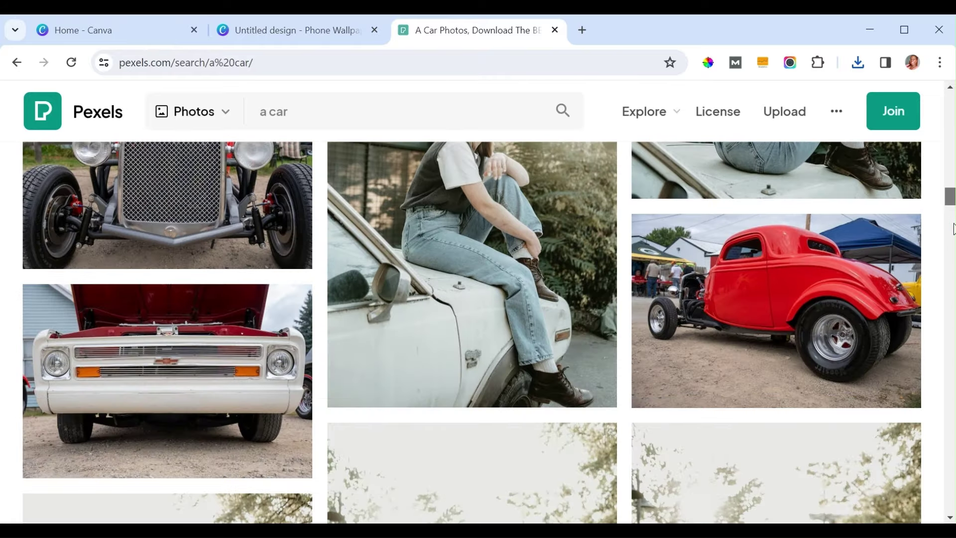
scroll(952, 234, down, 7)
scroll(952, 241, down, 8)
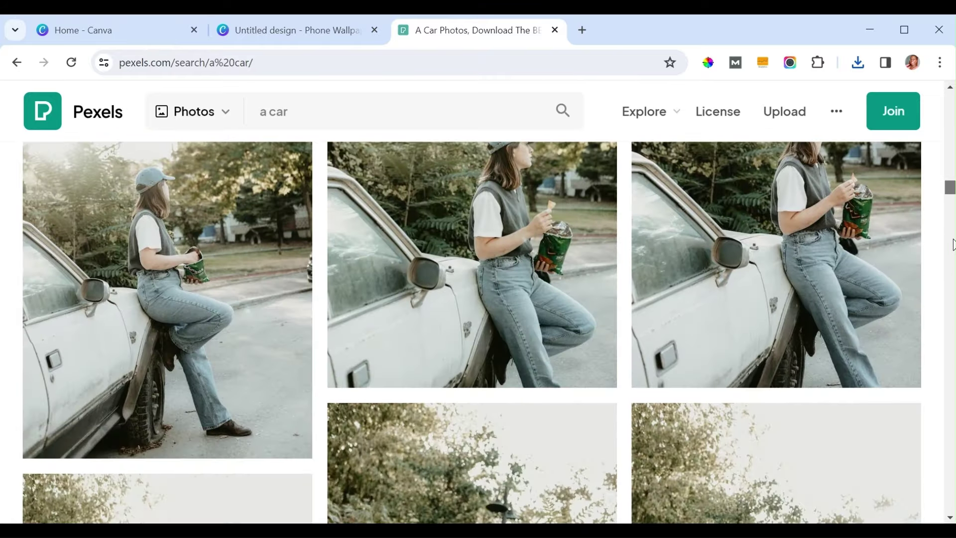
scroll(954, 264, down, 5)
scroll(953, 264, down, 10)
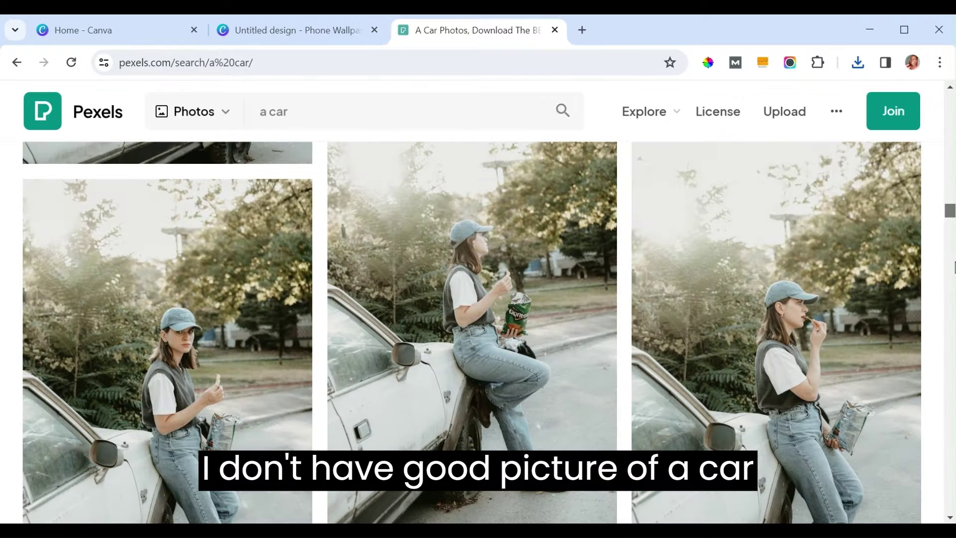
scroll(472, 332, down, 5)
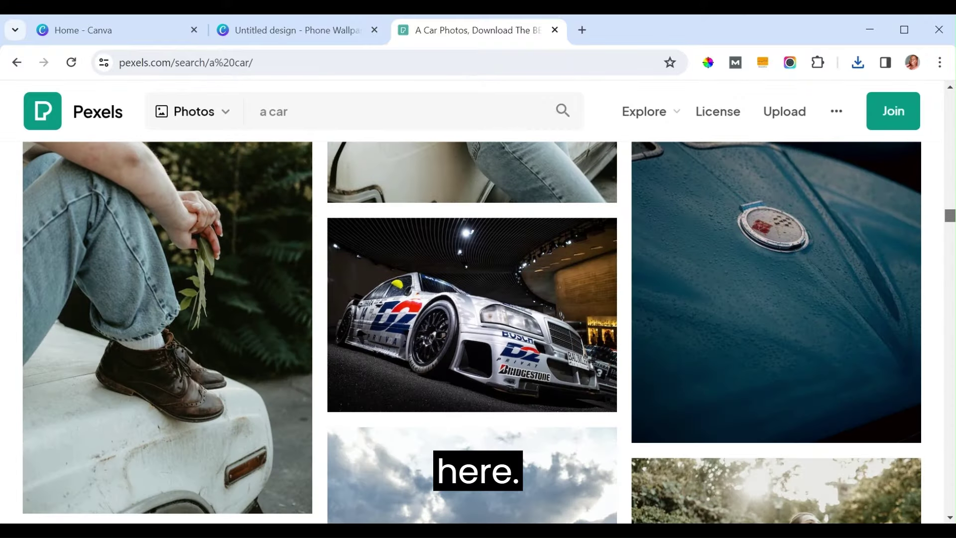
scroll(472, 332, down, 5)
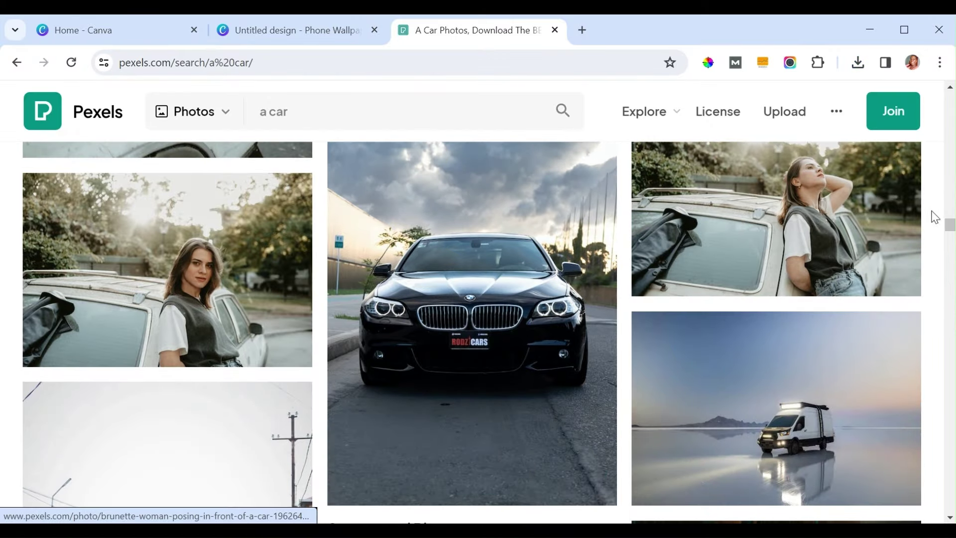
scroll(950, 230, down, 2)
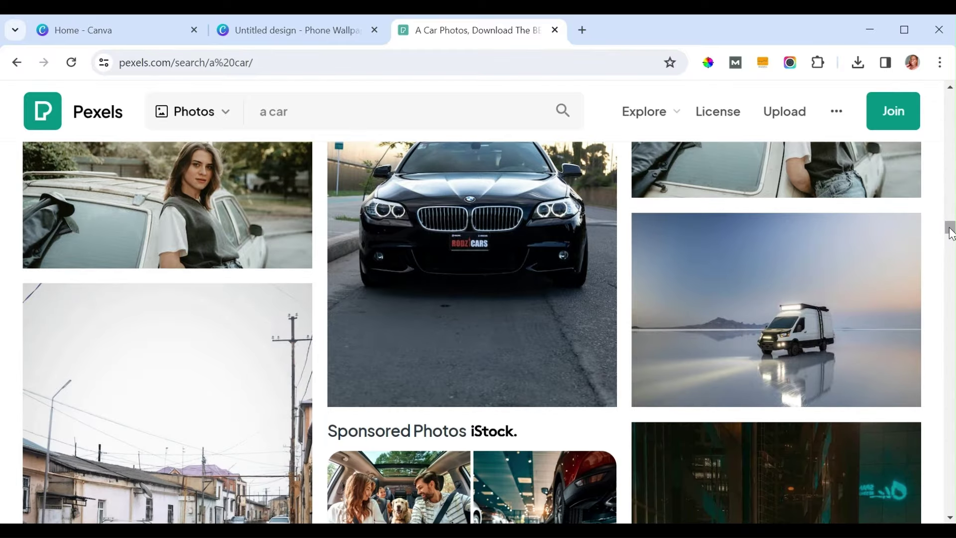
click(560, 380)
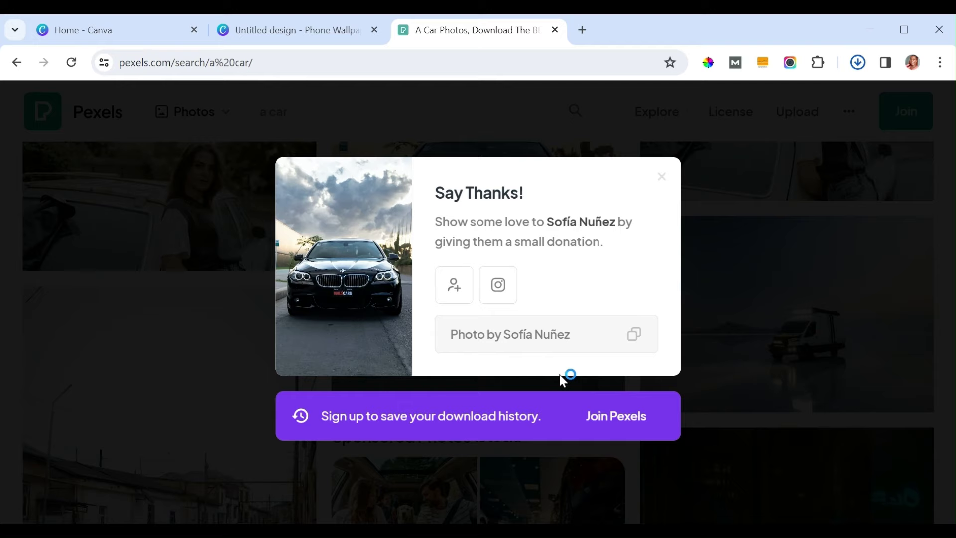
Switch back to the Canva design and open the file picker for uploading the downloaded car photo
click(291, 40)
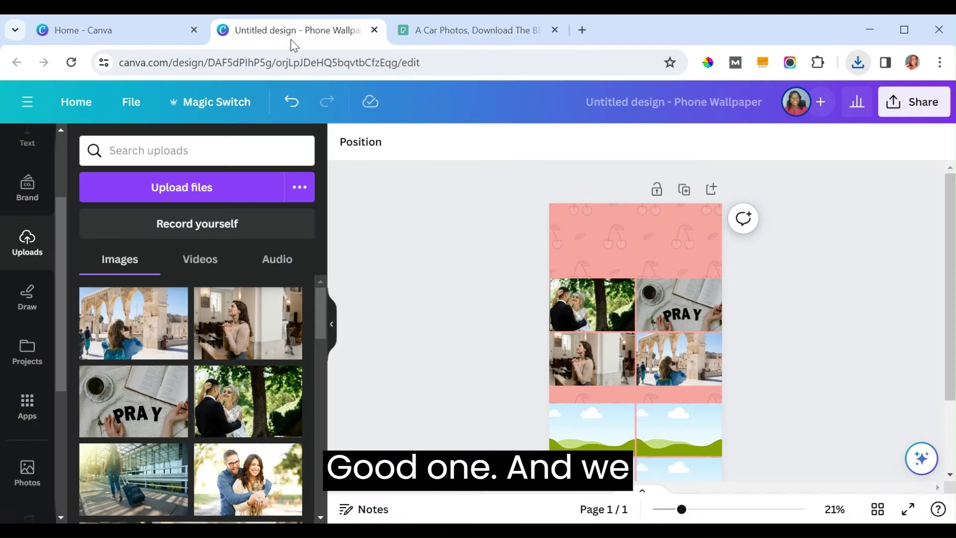
click(197, 193)
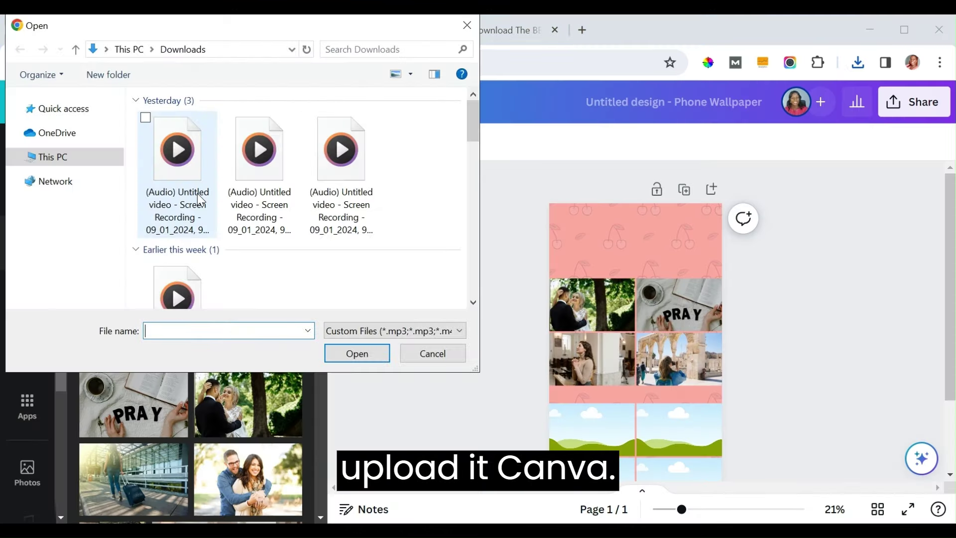
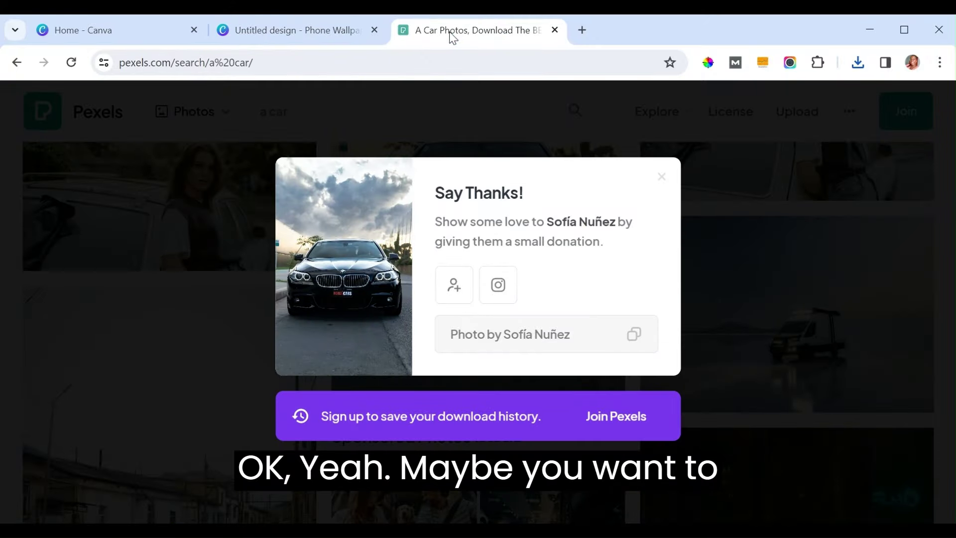
Dismiss the Pexels donation dialog and replace the car search with "a beautiful house"
click(662, 177)
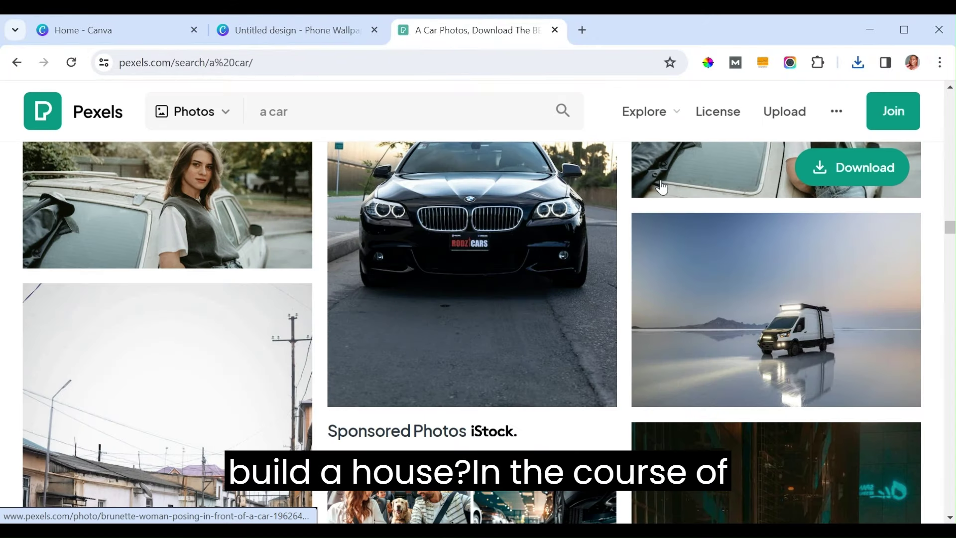
click(505, 107)
key(ctrl+a)
text(a)
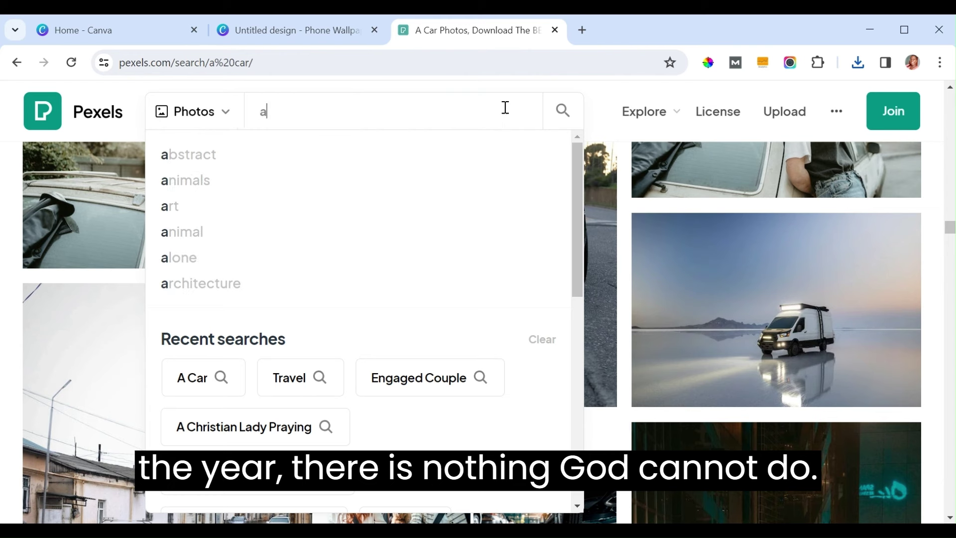
key(BackSpace)
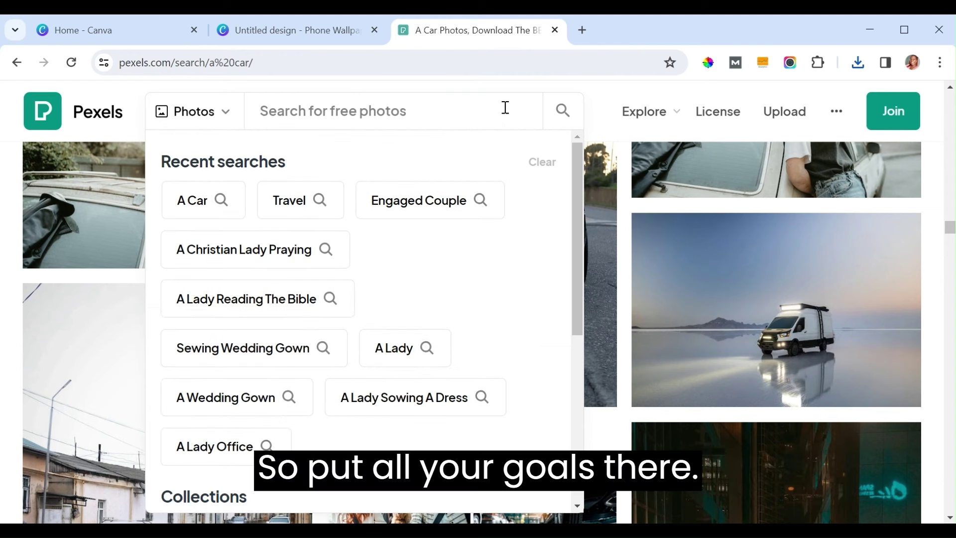
text(buildin)
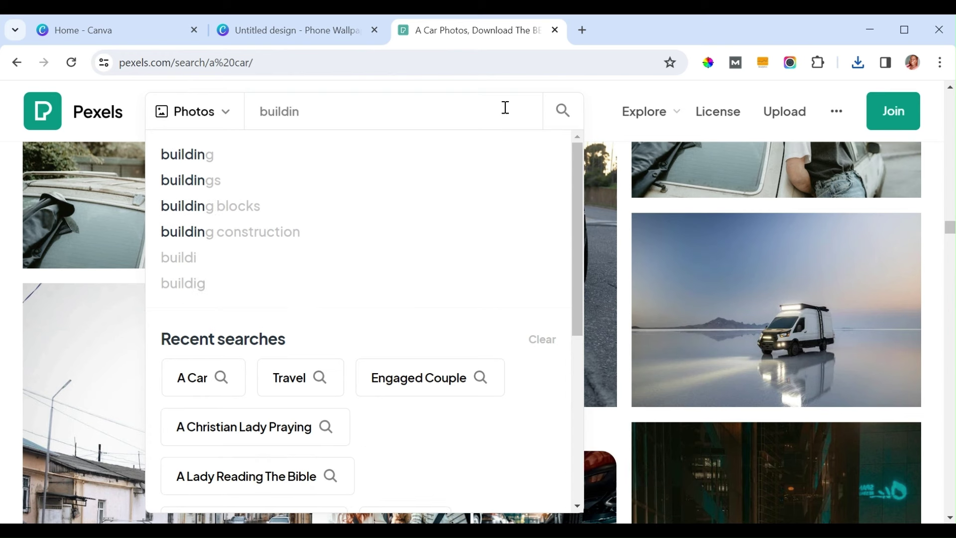
key(ctrl+a)
key(BackSpace)
text(a beau)
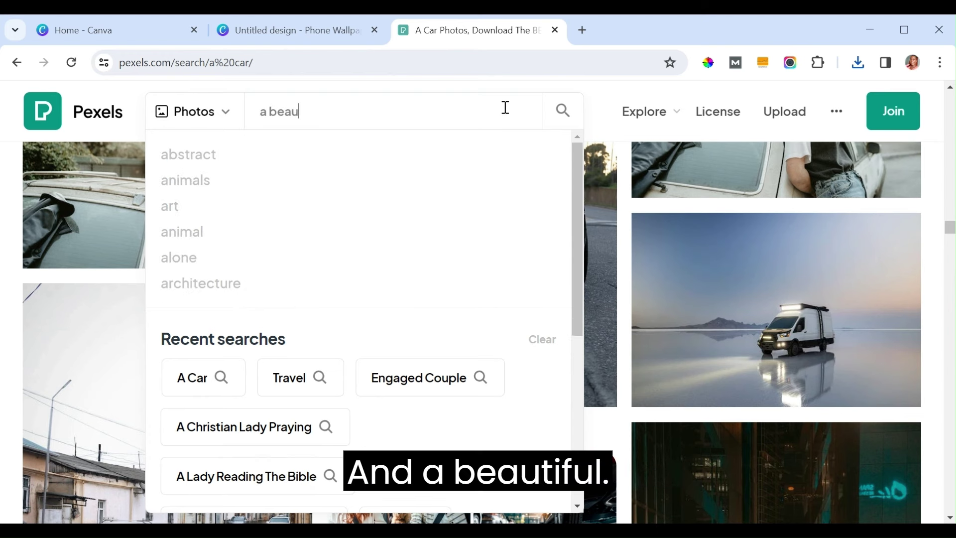
text(tiful house)
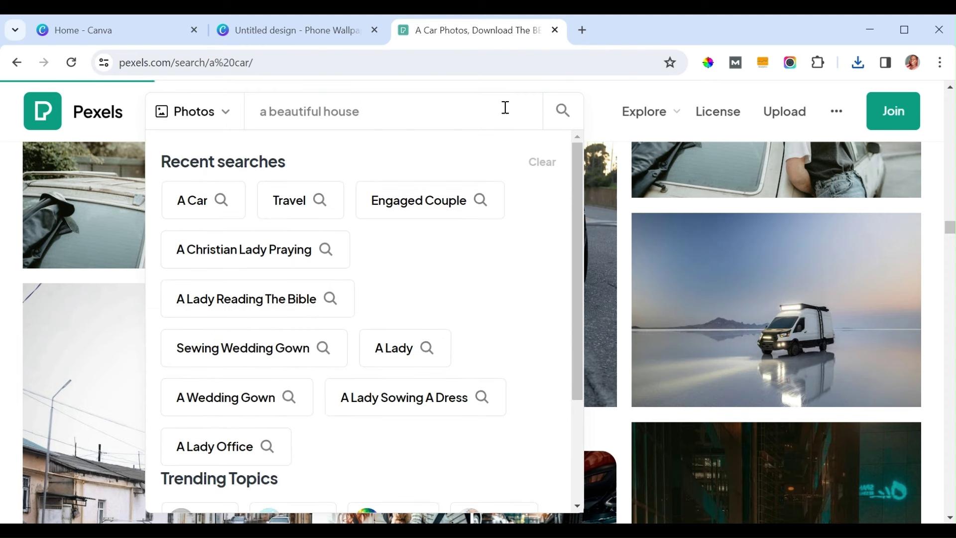
key(Return)
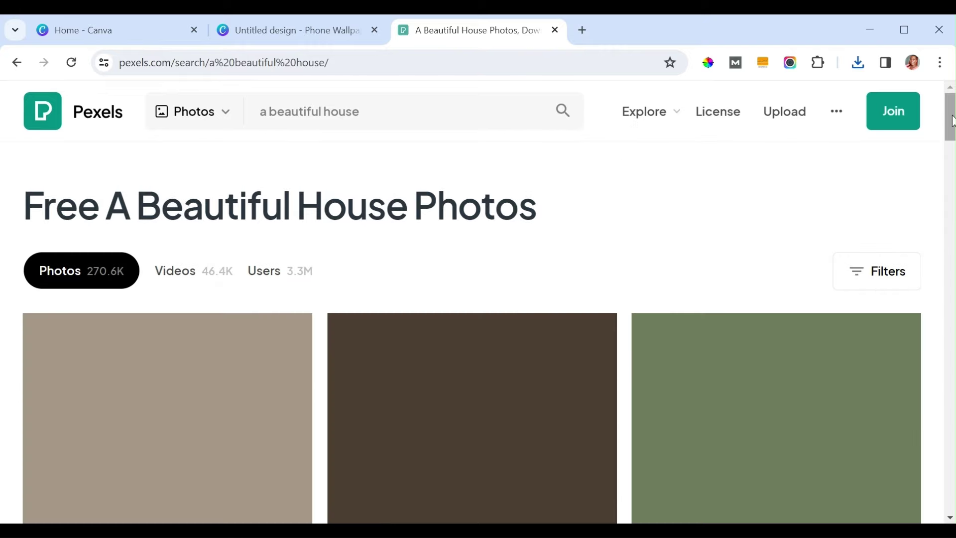
Find the photo of a modern wood-and-white house with a swimming pool and download it
drag(952, 119, 952, 200)
scroll(478, 332, down, 2)
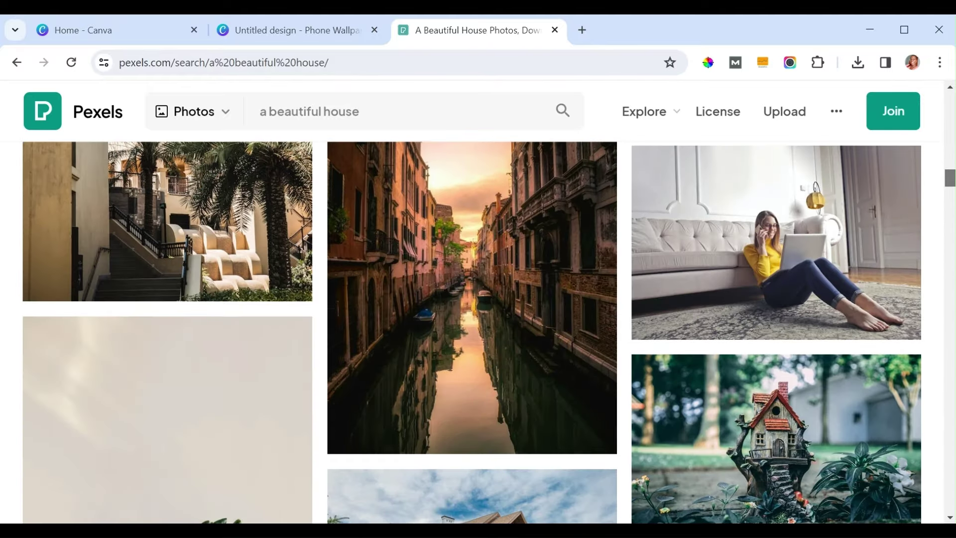
scroll(477, 332, down, 3)
scroll(477, 332, down, 2)
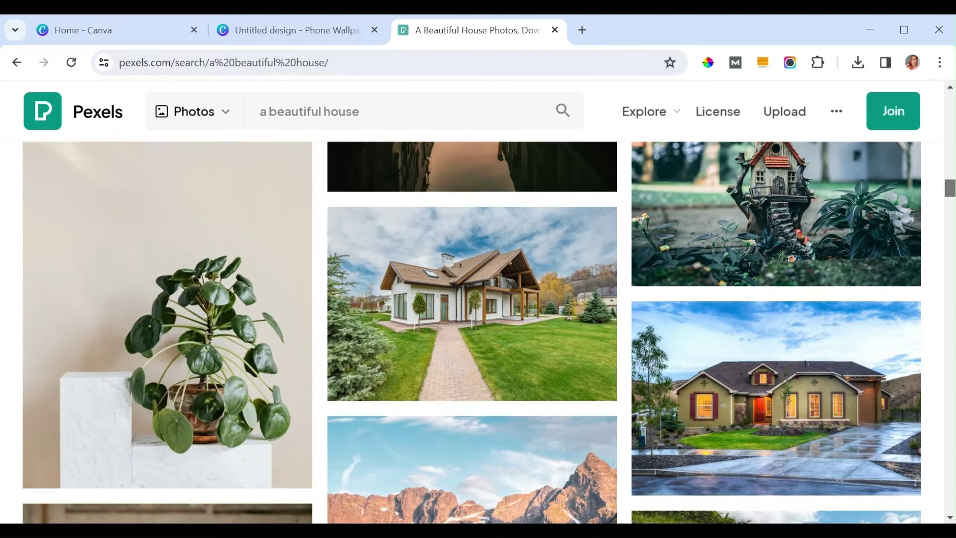
mouse_move(583, 333)
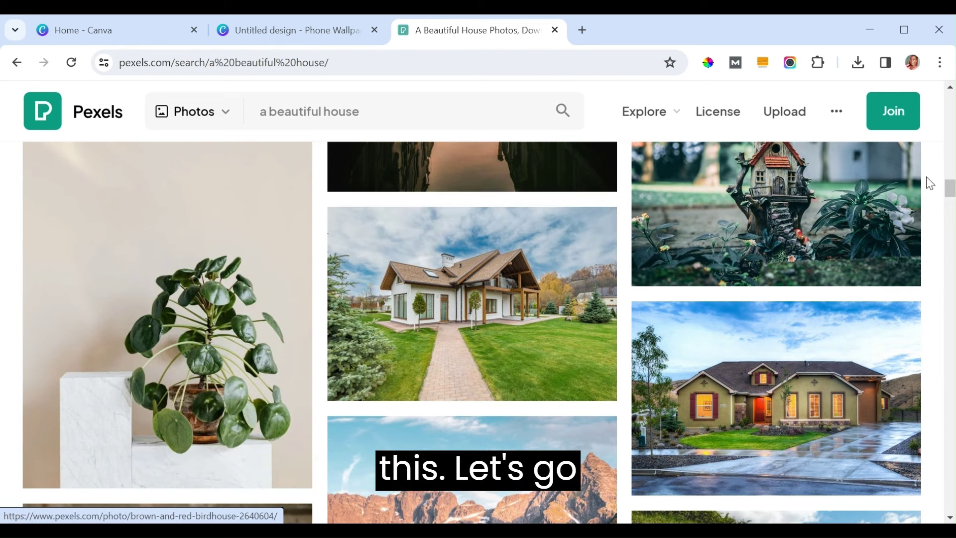
drag(951, 190, 953, 209)
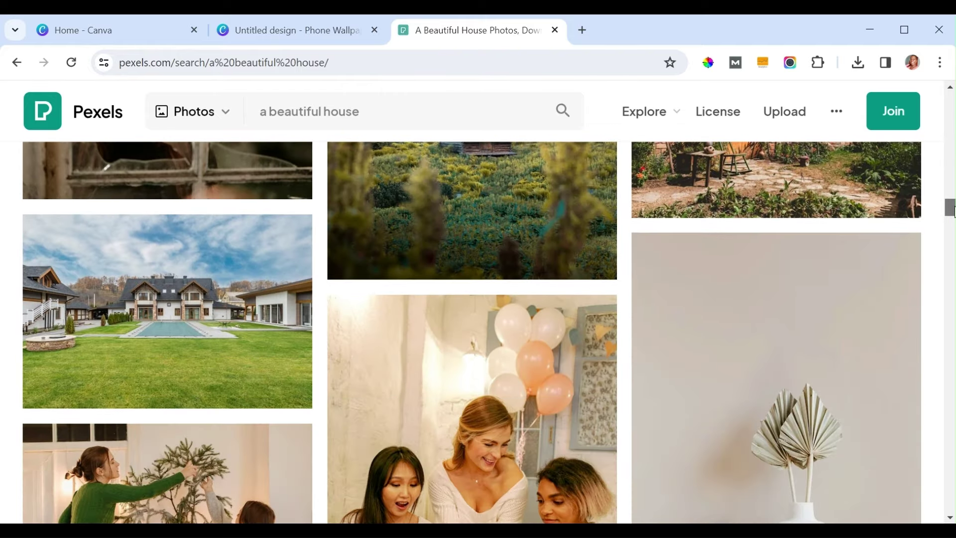
drag(953, 209, 949, 241)
scroll(478, 333, down, 6)
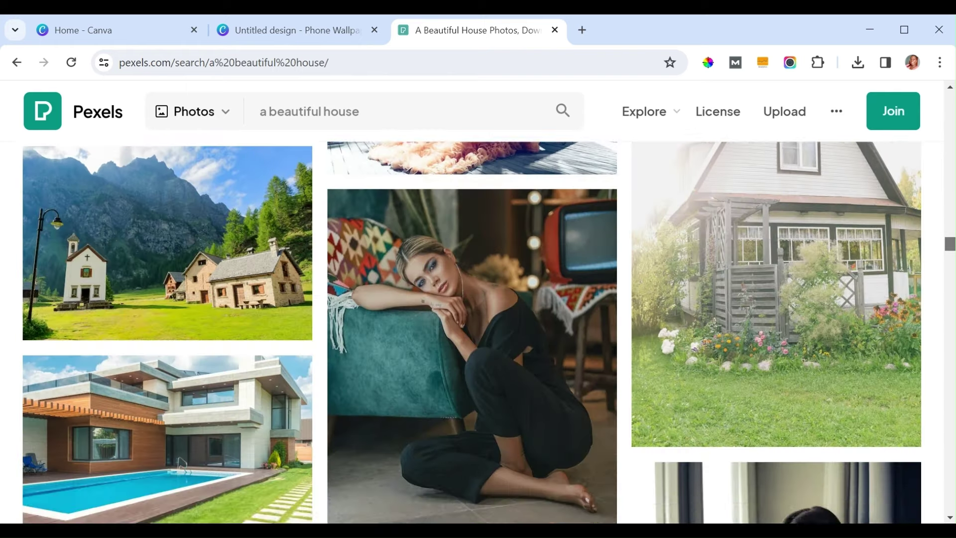
scroll(458, 328, up, 2)
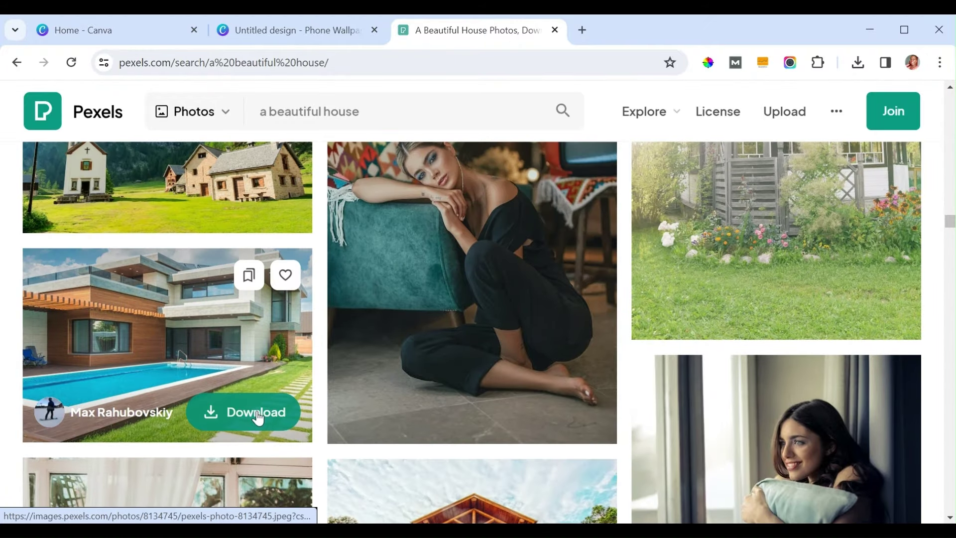
click(255, 417)
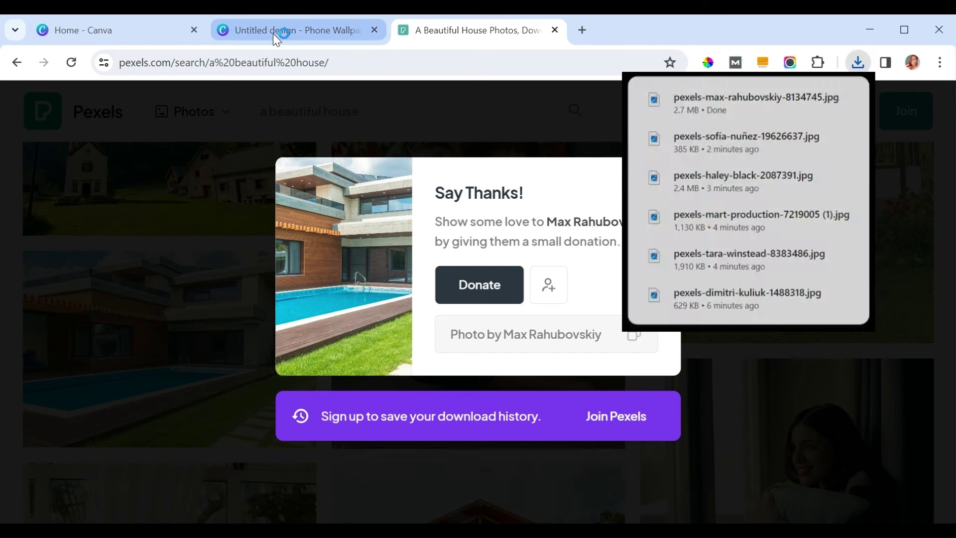
Switch back to the Canva design, upload the pool house photo from Downloads and place it in the lower grid's top-right cell
click(273, 34)
click(194, 193)
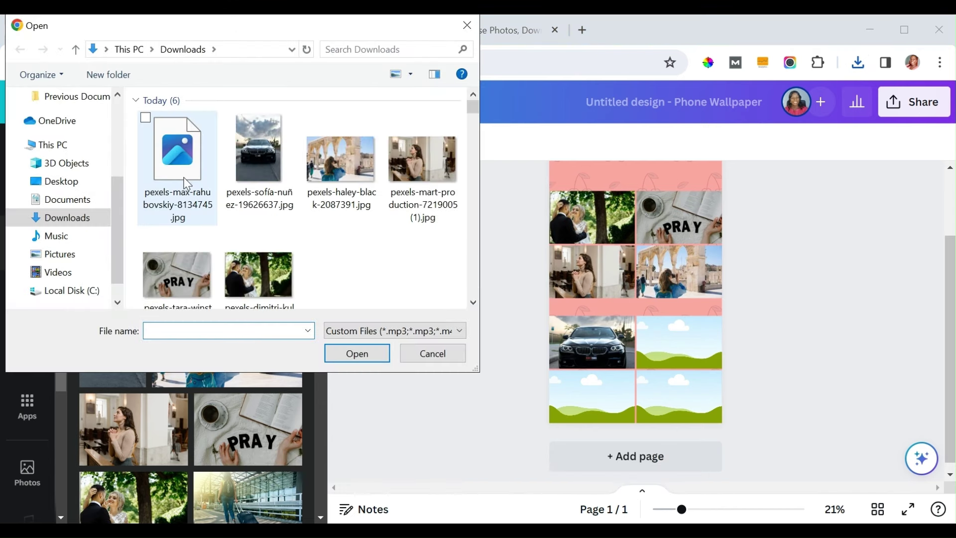
click(188, 181)
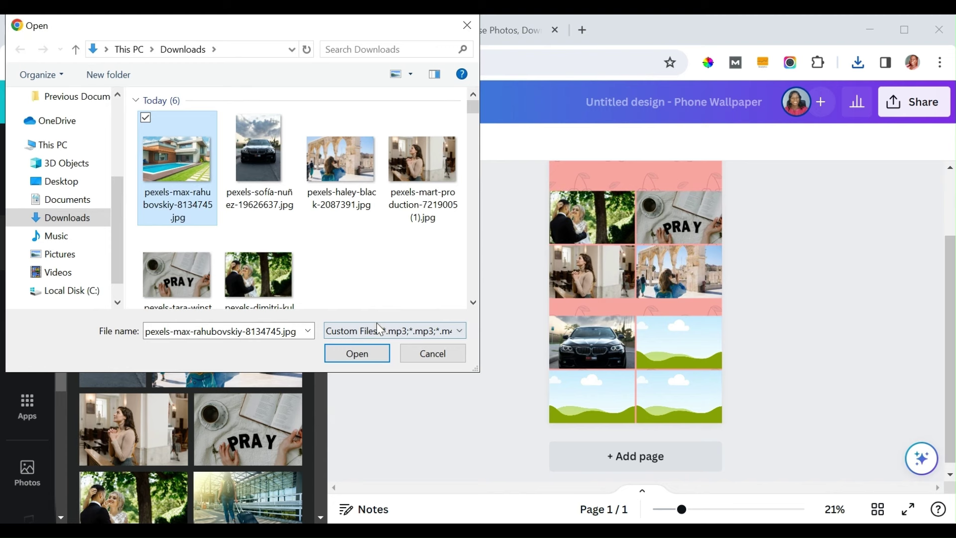
click(358, 354)
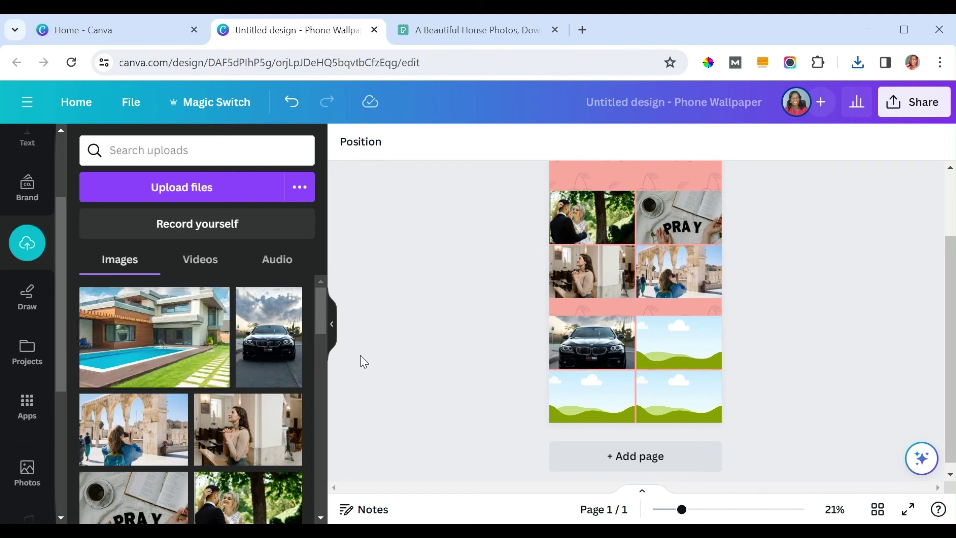
drag(175, 347, 667, 325)
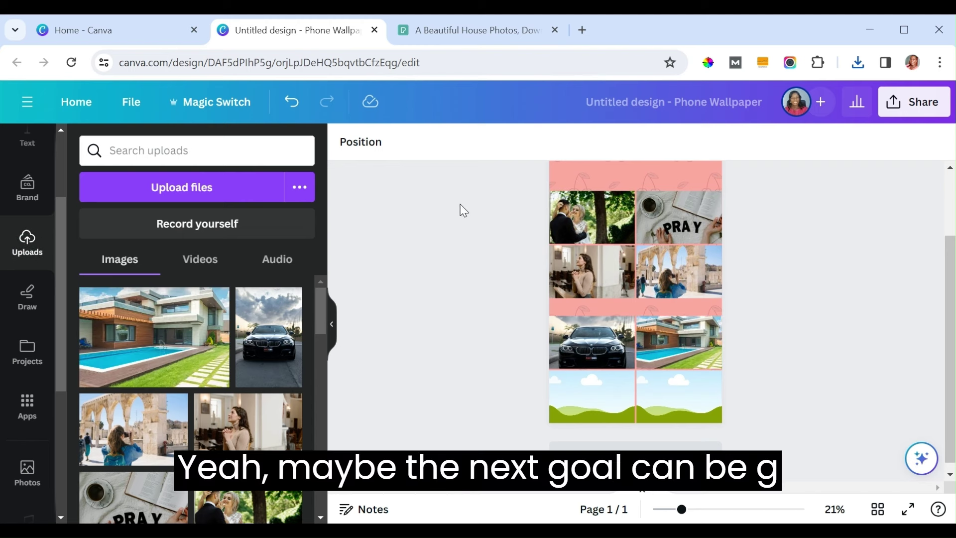
Switch to Pexels, dismiss the donation dialog and replace the house search with "a lady in an office"
click(440, 39)
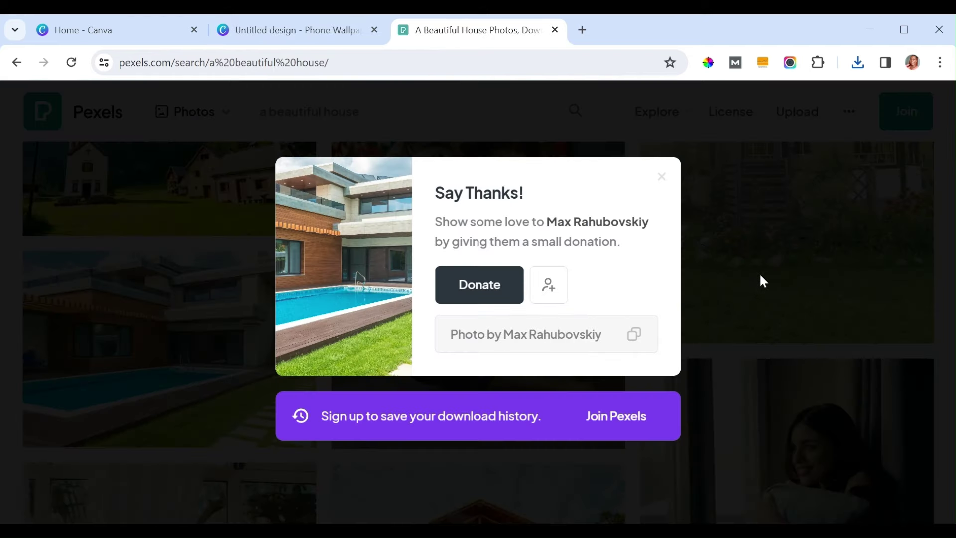
drag(762, 281, 662, 181)
click(661, 176)
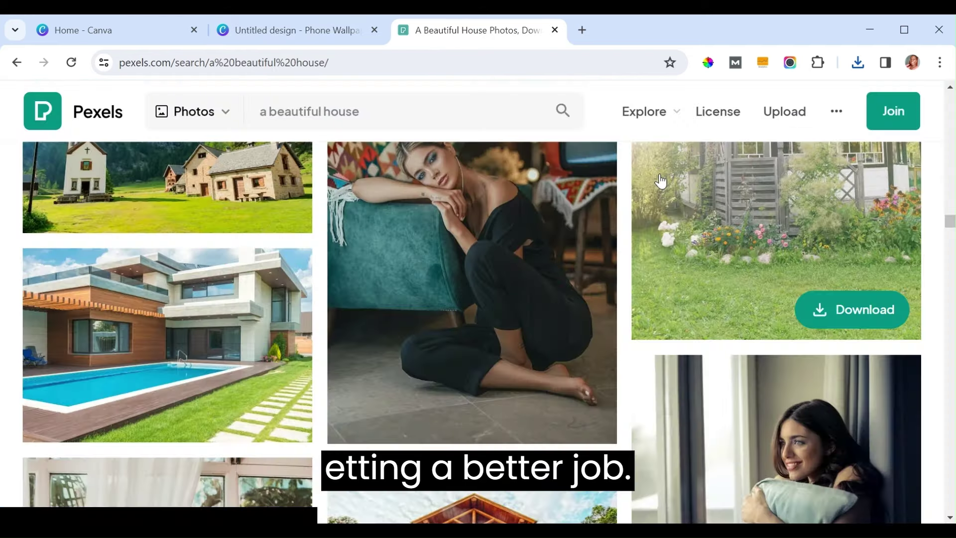
click(423, 111)
key(ctrl+a)
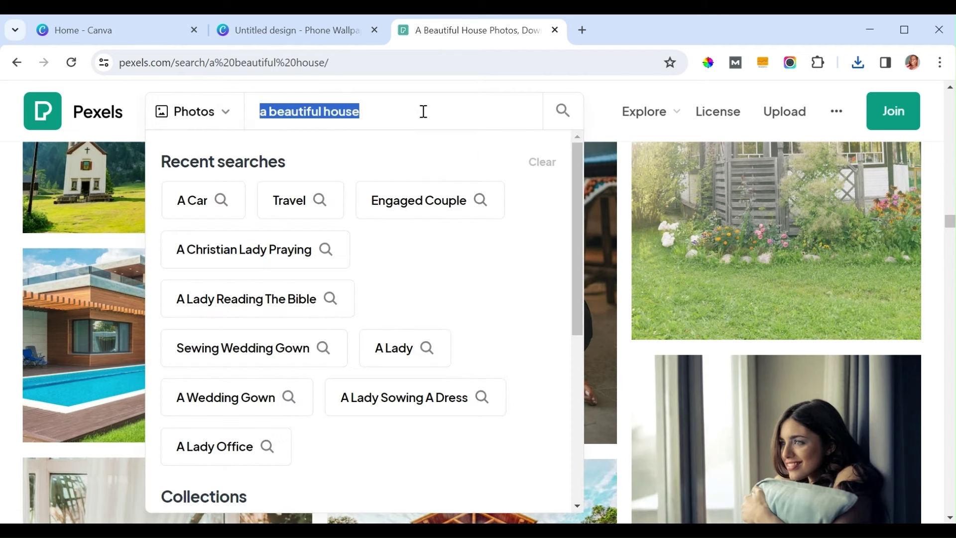
text(a lady )
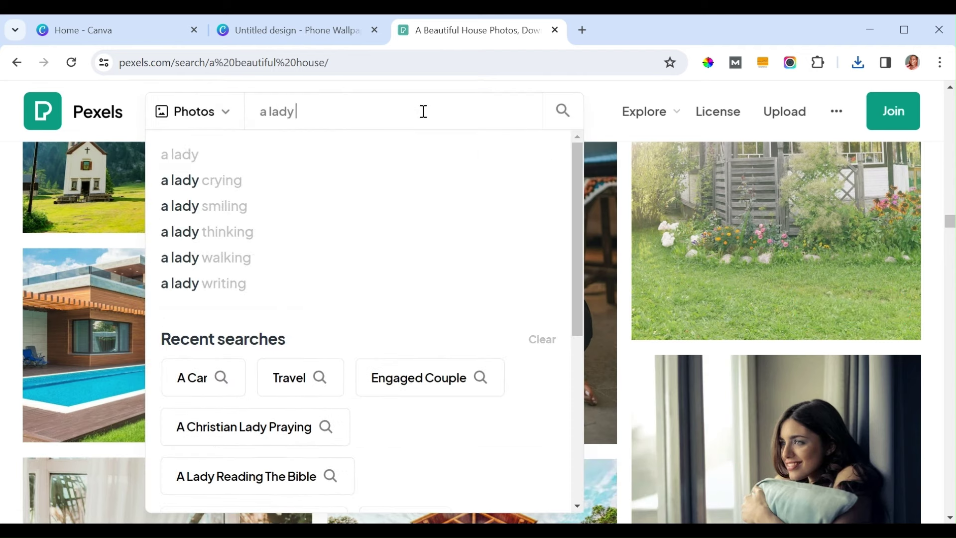
text(in an office)
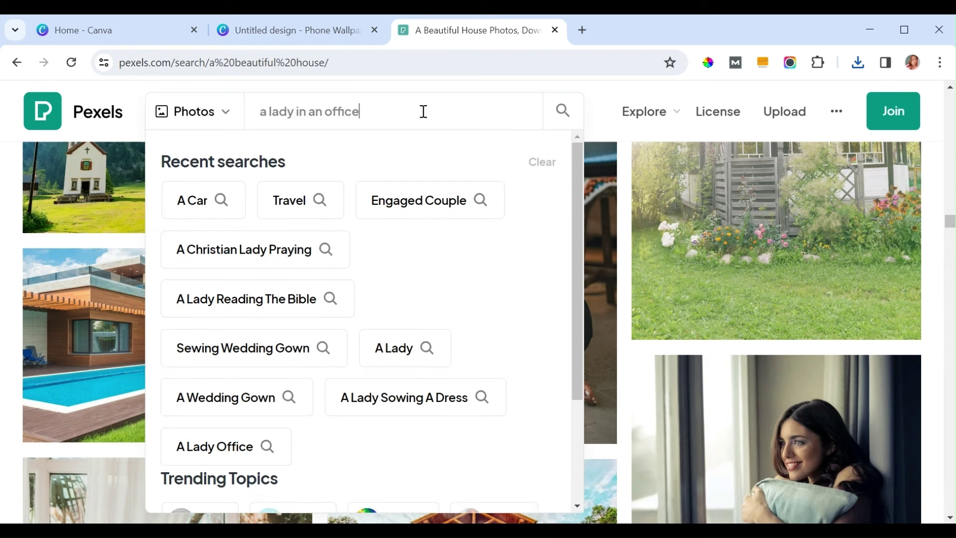
key(Return)
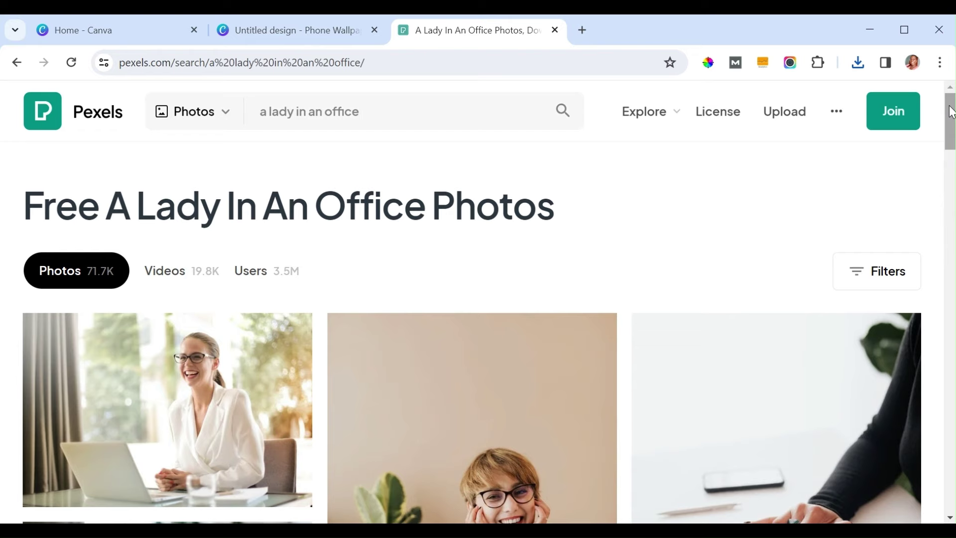
Download the photo of the laughing businesswoman in a white blazer sitting at a laptop
scroll(951, 112, down, 2)
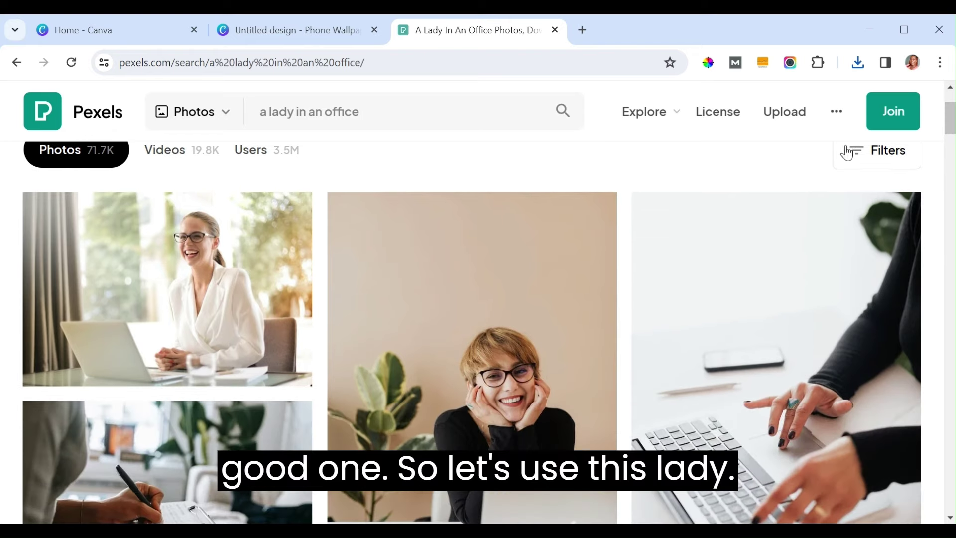
mouse_move(214, 341)
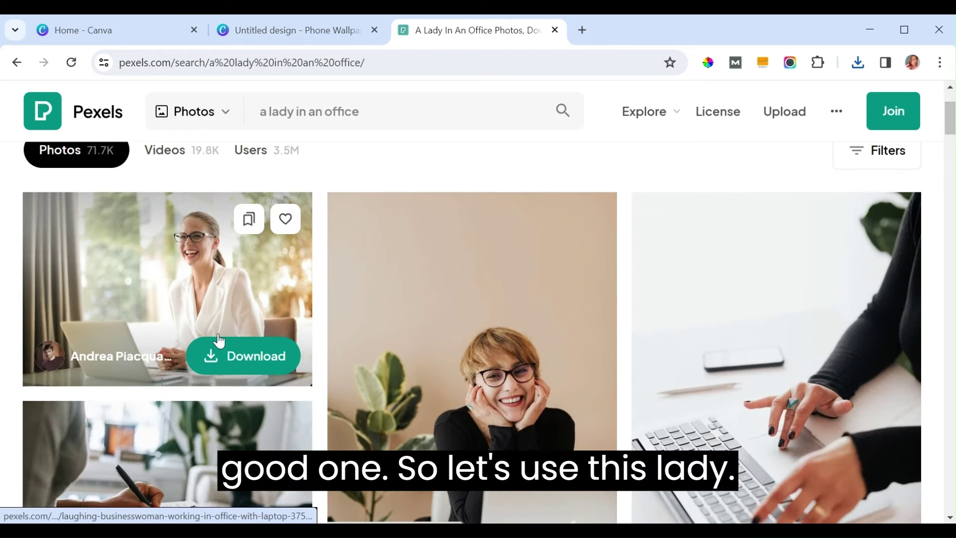
click(243, 357)
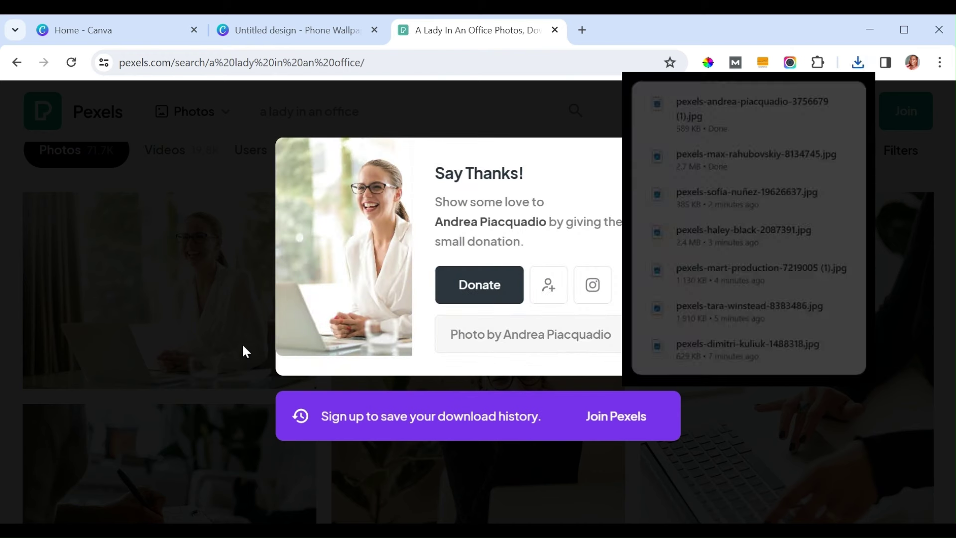
Switch back to the Canva design, upload the businesswoman photo from Downloads and place it in the lower grid's bottom-left cell
click(277, 34)
click(179, 198)
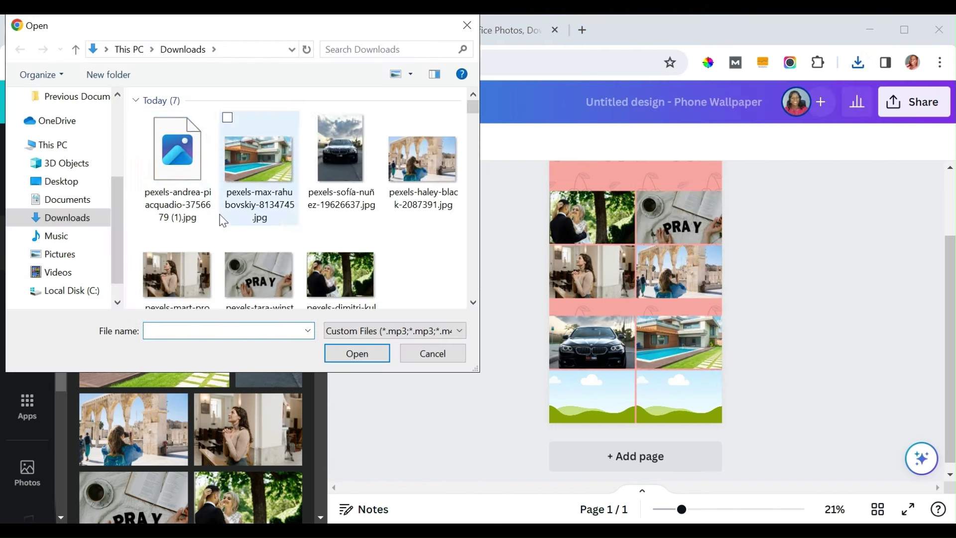
click(193, 179)
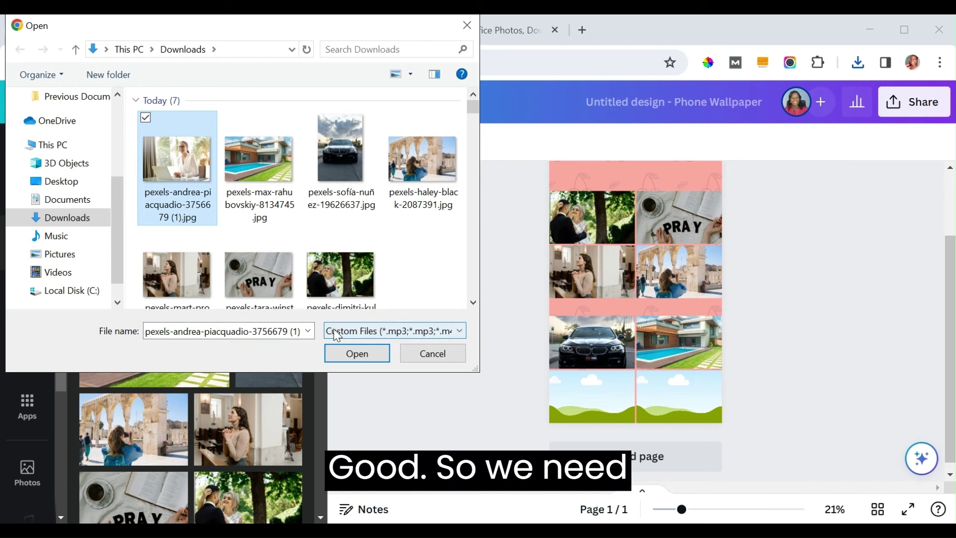
click(357, 353)
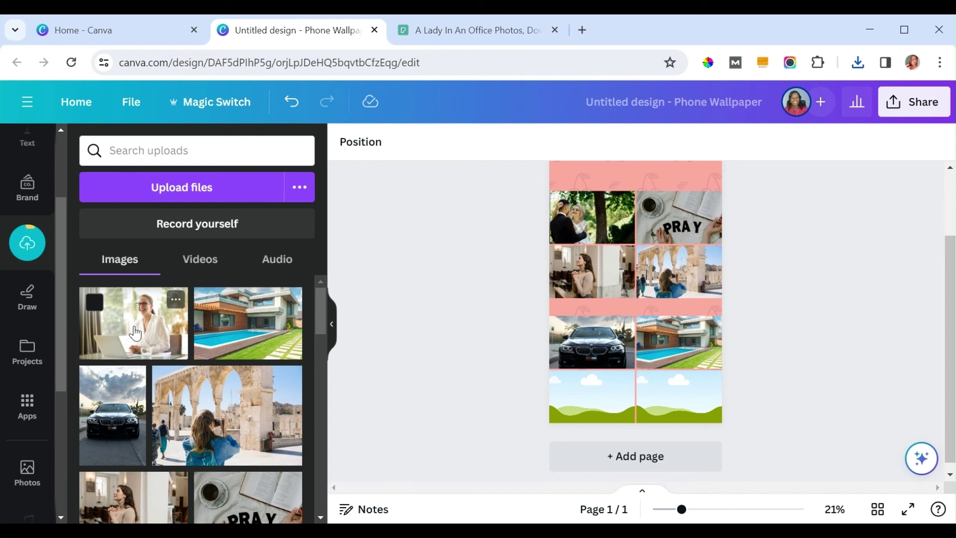
drag(135, 332, 560, 378)
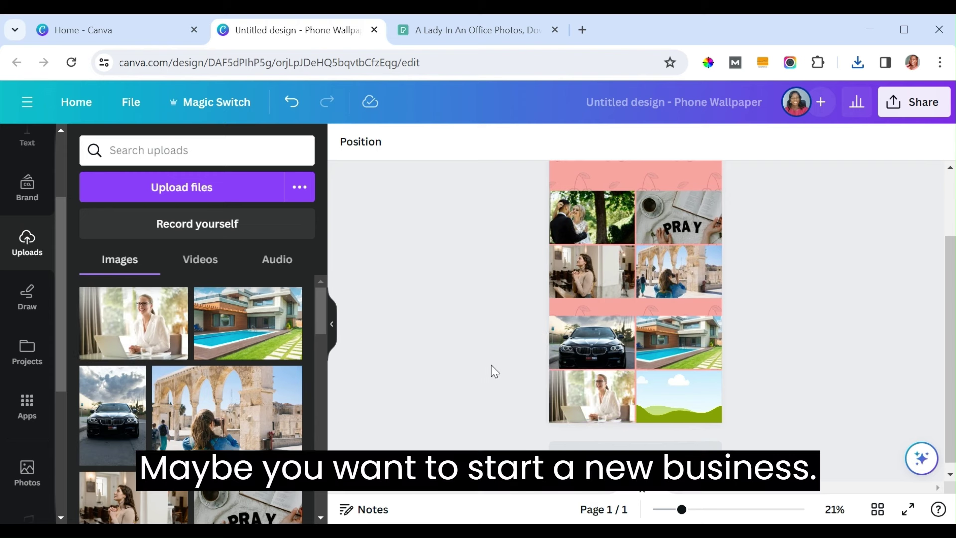
Return to Pexels, dismiss the donation dialog and replace the office search with "a business"
click(469, 26)
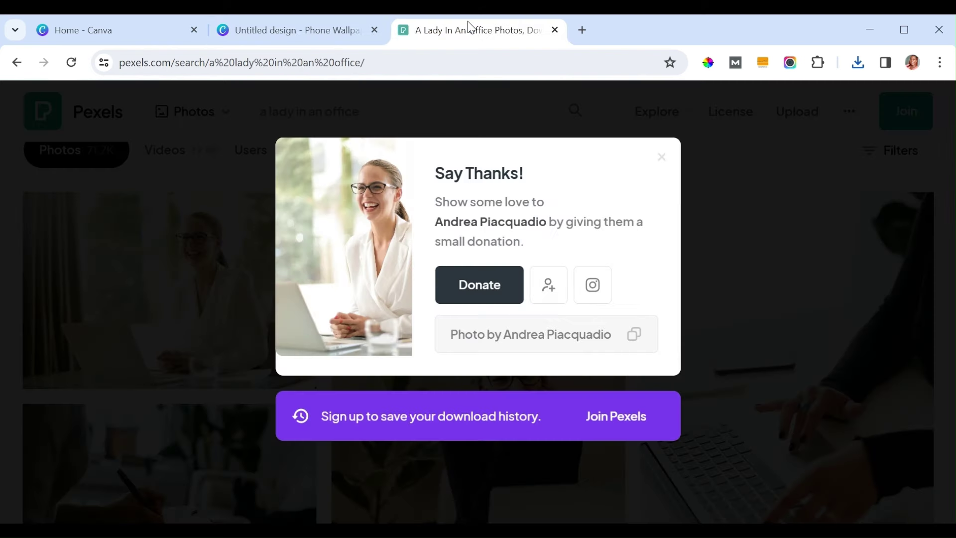
click(660, 159)
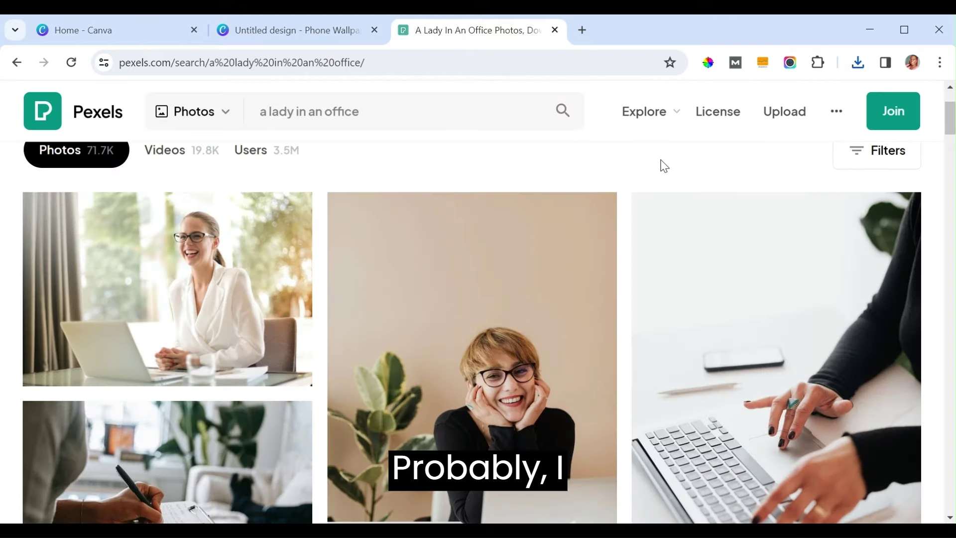
click(403, 115)
key(ctrl+a)
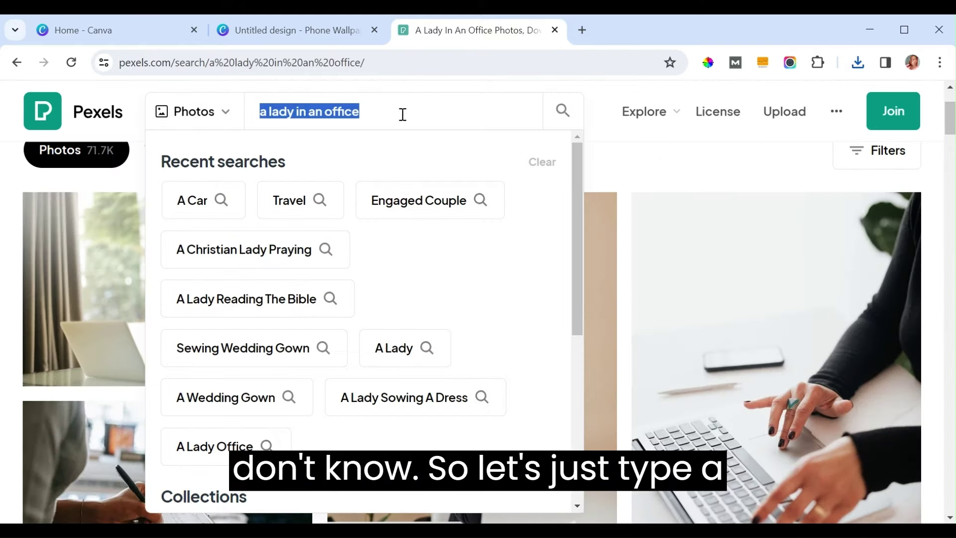
text(a business)
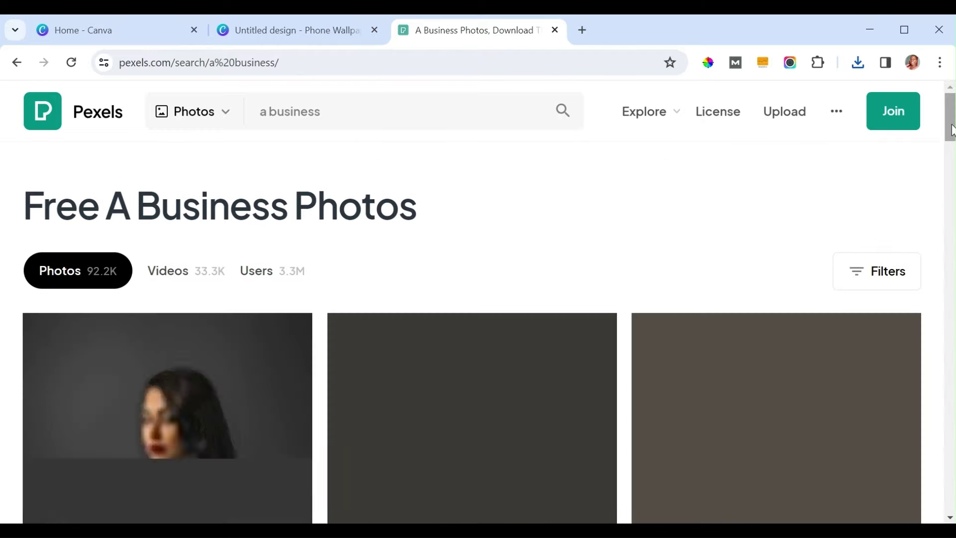
Find the photo of two people shaking hands over a desk with a laptop and coffee cups, and download it
drag(950, 128, 954, 190)
scroll(472, 332, down, 6)
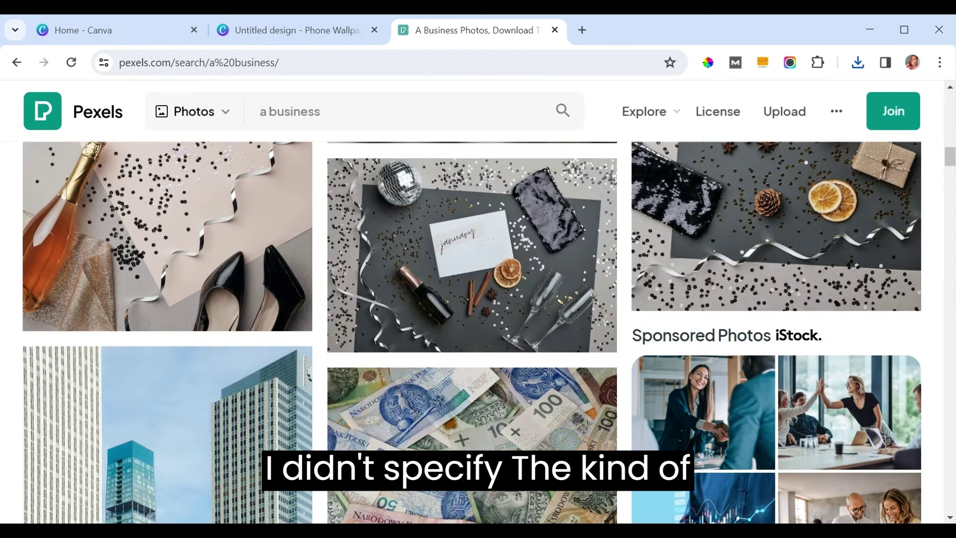
scroll(472, 332, down, 9)
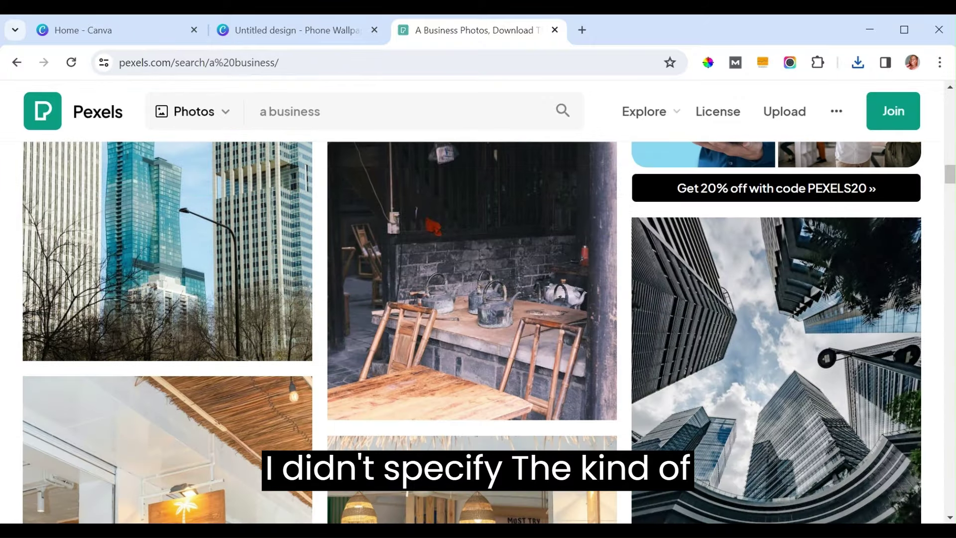
scroll(472, 333, down, 5)
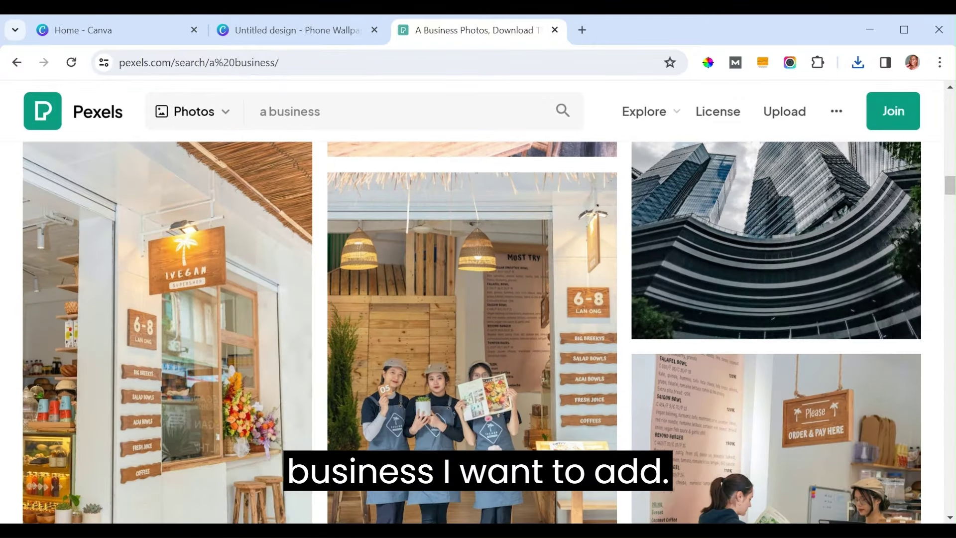
scroll(472, 333, down, 6)
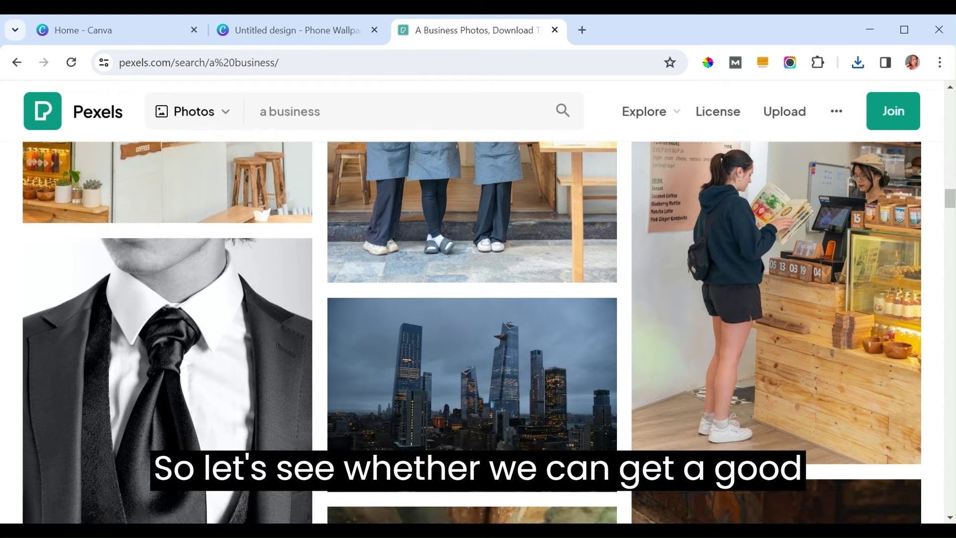
scroll(471, 333, down, 9)
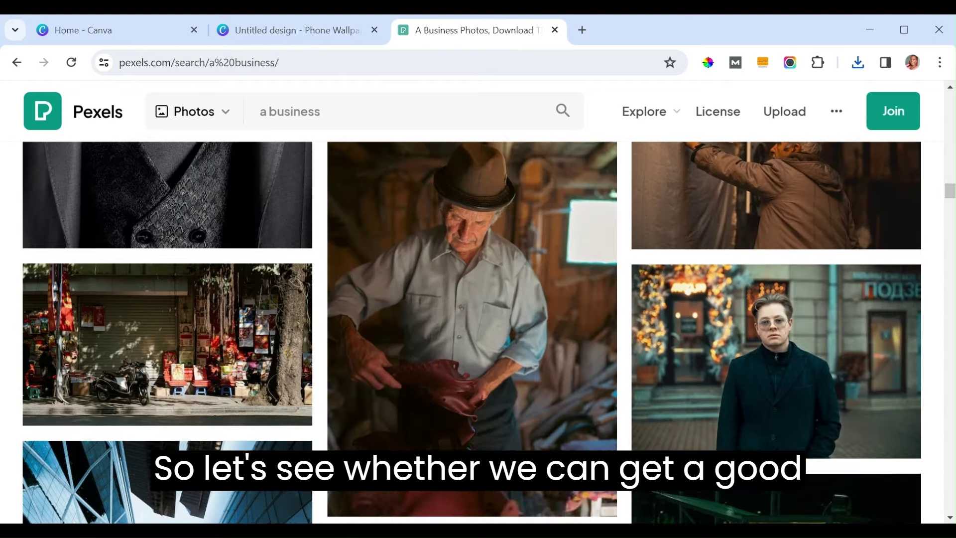
scroll(472, 332, down, 8)
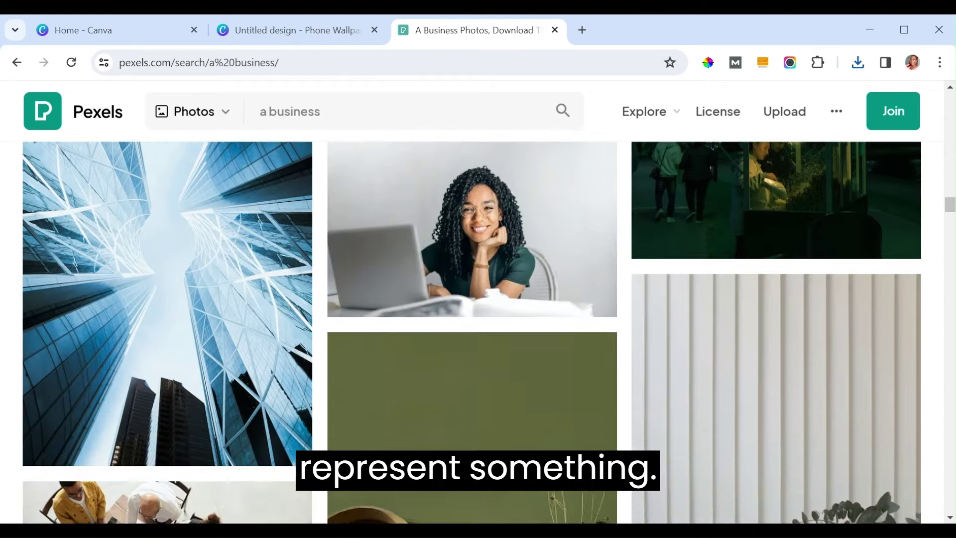
scroll(472, 332, down, 5)
scroll(472, 333, down, 7)
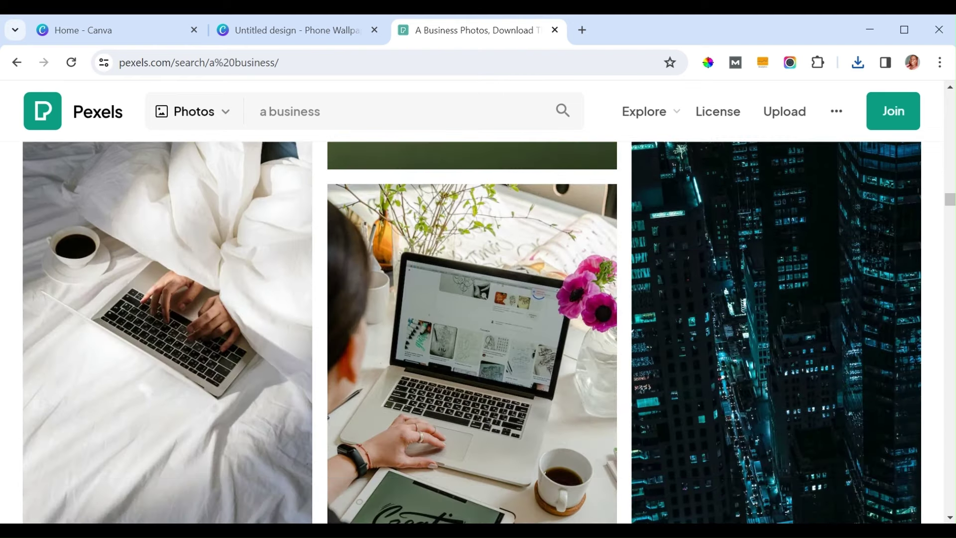
scroll(472, 332, down, 10)
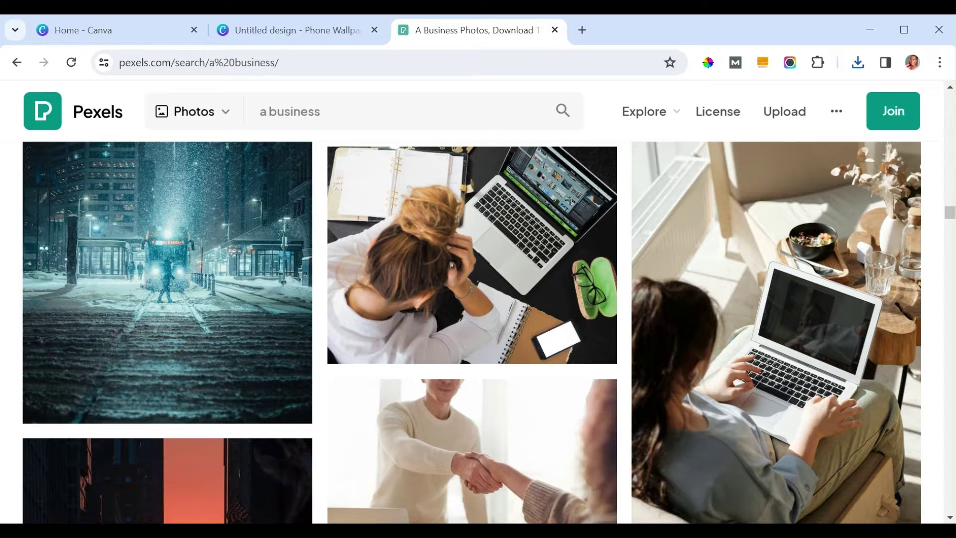
scroll(471, 333, down, 6)
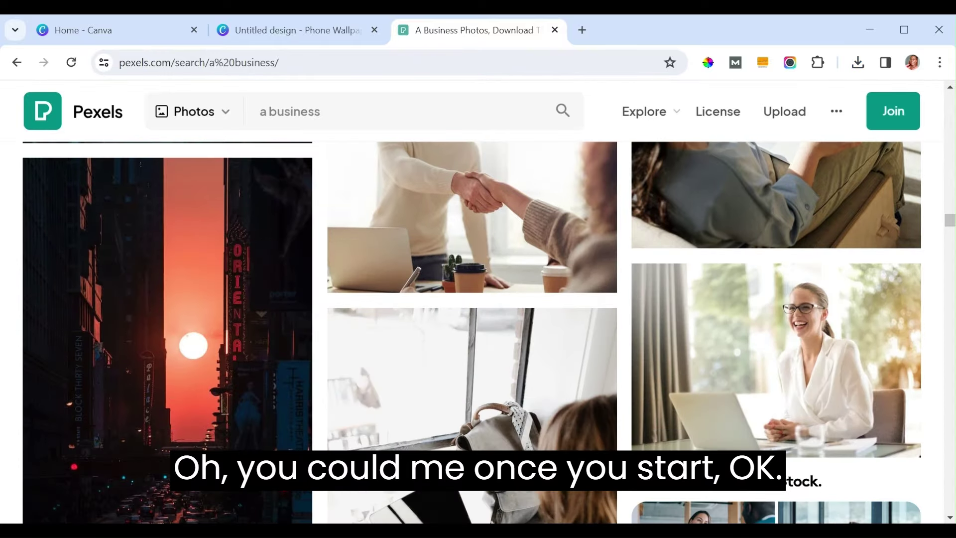
scroll(472, 332, up, 7)
scroll(472, 332, down, 4)
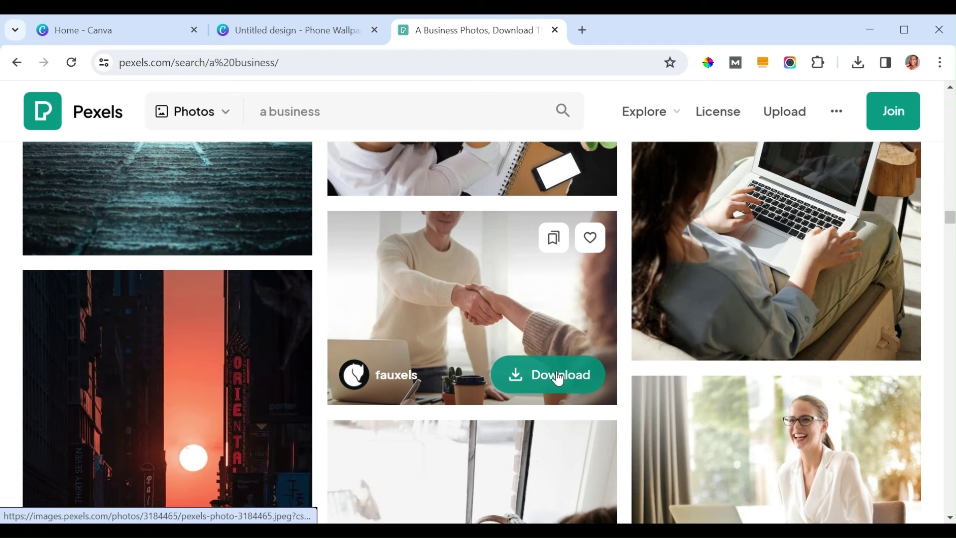
click(557, 378)
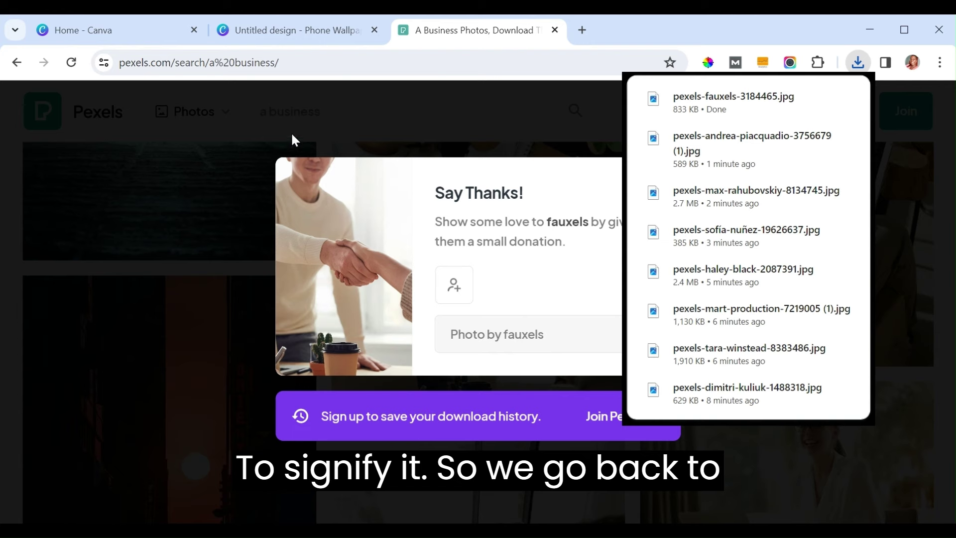
Switch back to the Canva design, upload the handshake photo from Downloads and place it in the lower grid's bottom-right cell
click(265, 38)
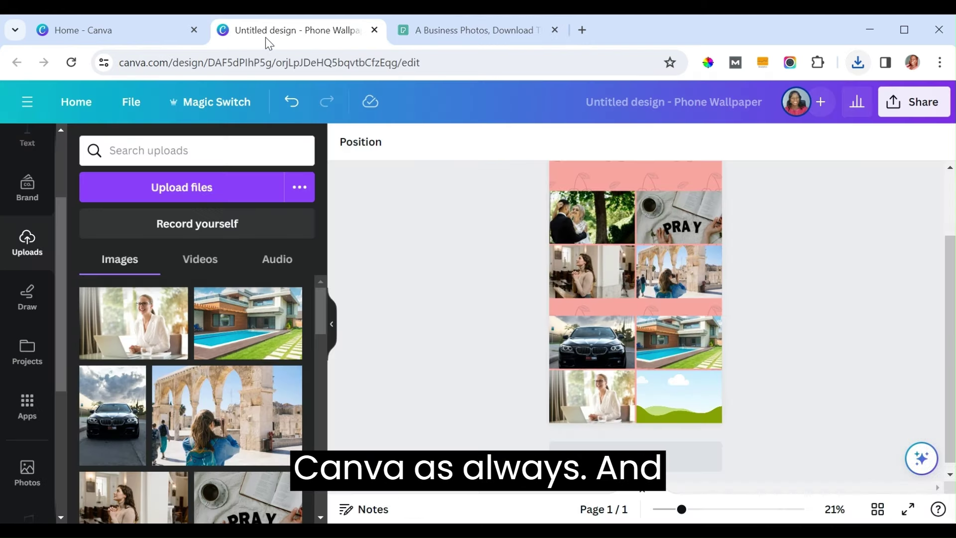
click(197, 190)
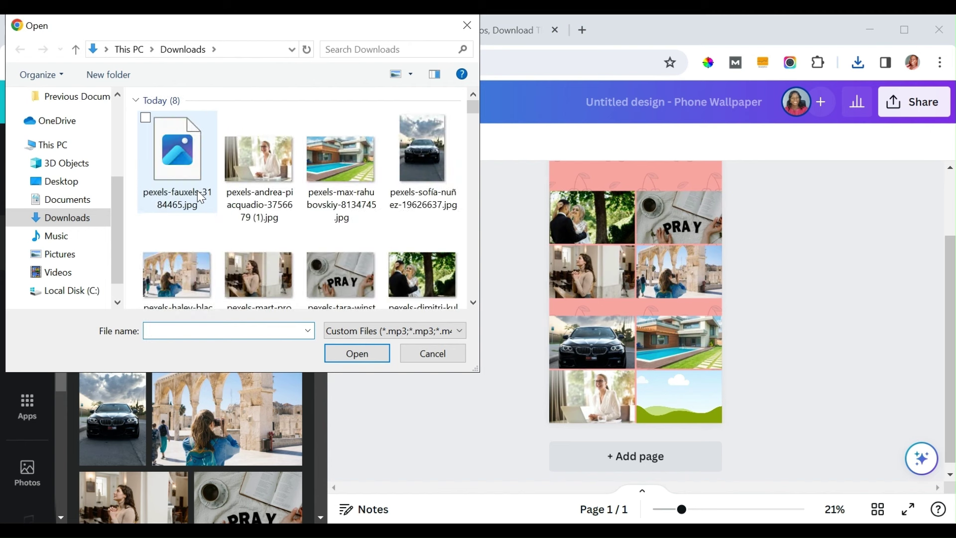
click(182, 169)
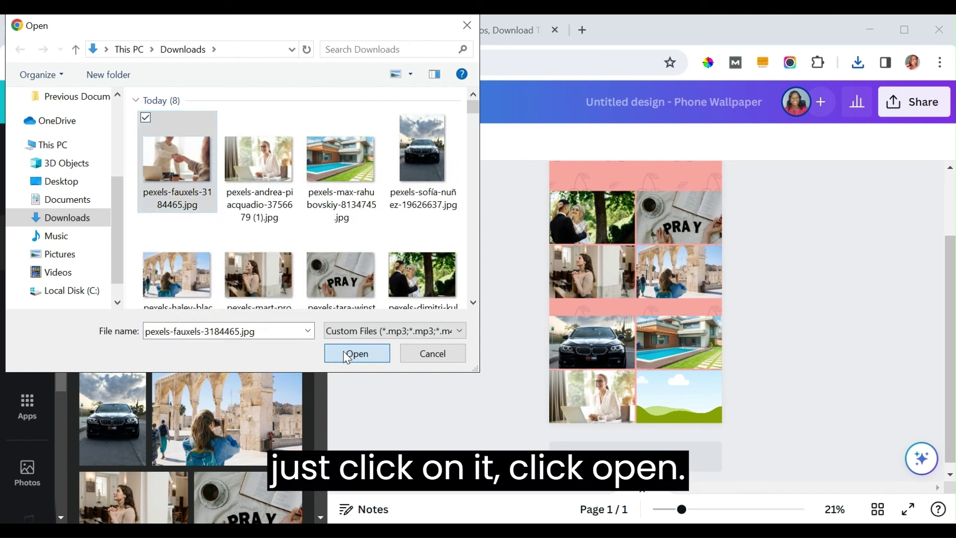
click(347, 353)
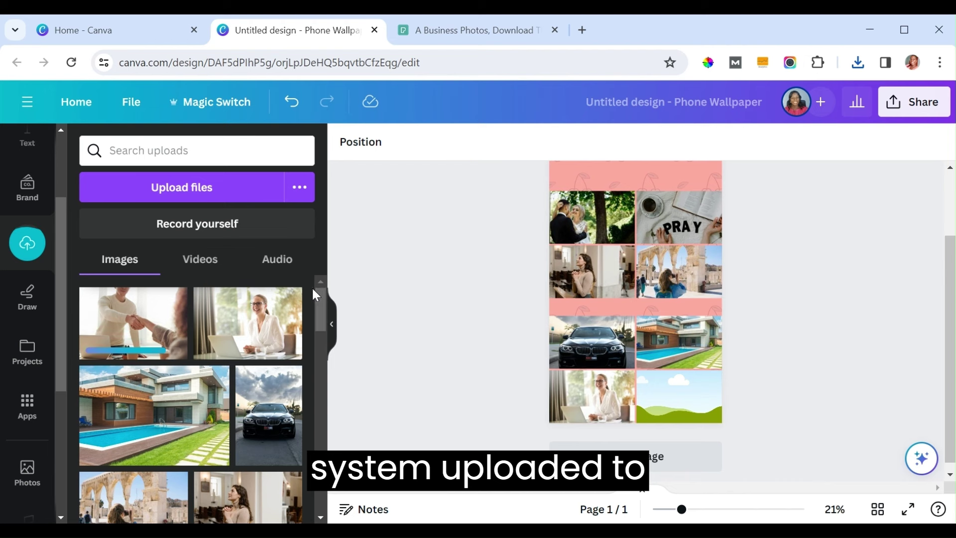
mouse_move(202, 312)
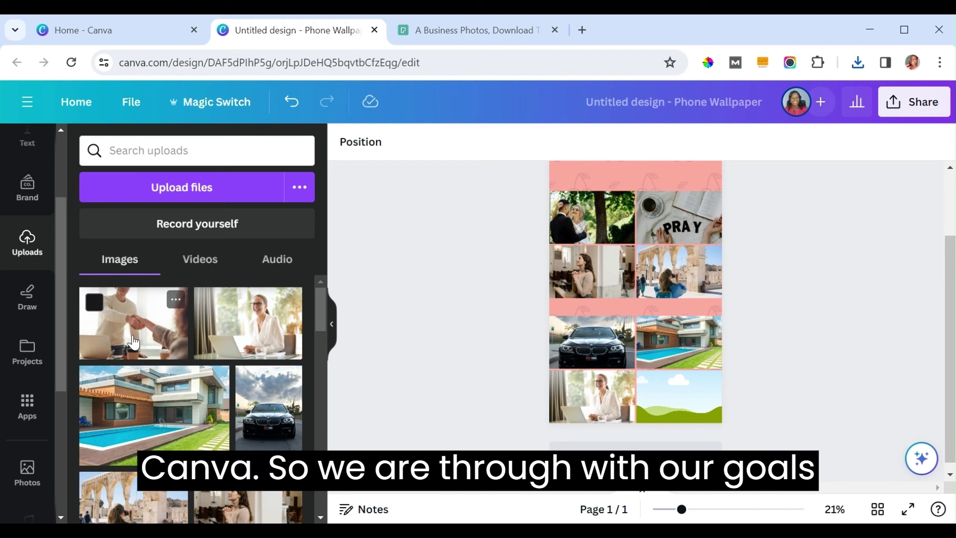
drag(133, 342, 648, 390)
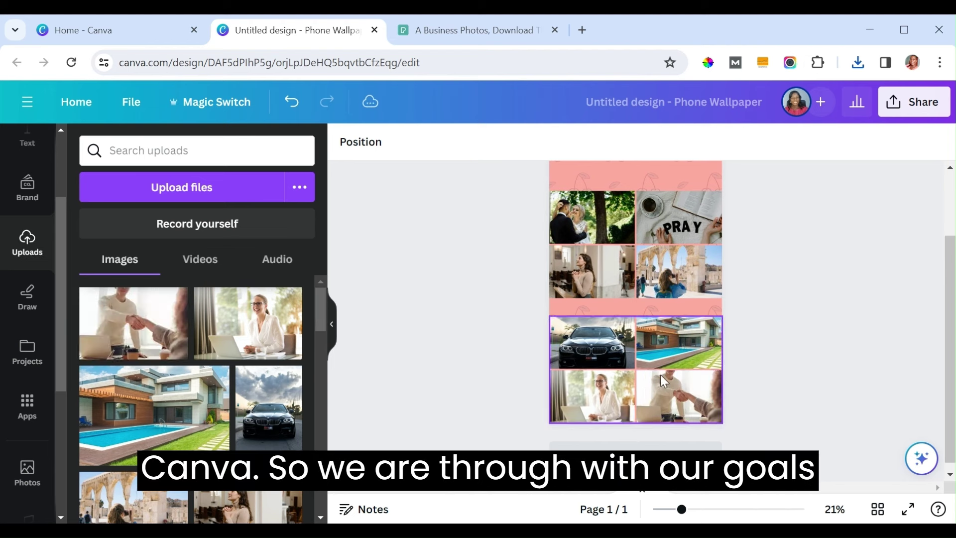
scroll(952, 279, up, 1)
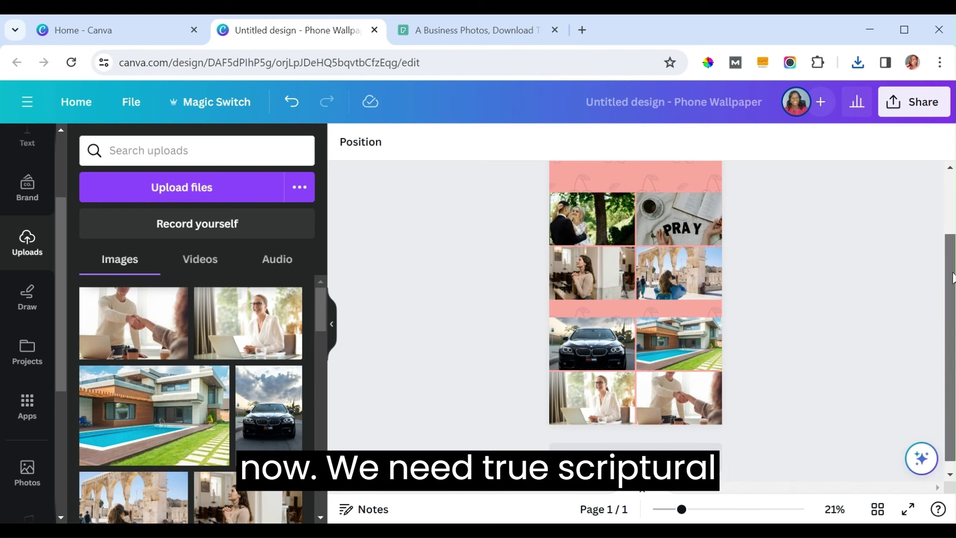
Look up "god will supply all your needs" on Google in a new tab and copy the Bible Hub result's Philippians 4:19 verse text
click(693, 509)
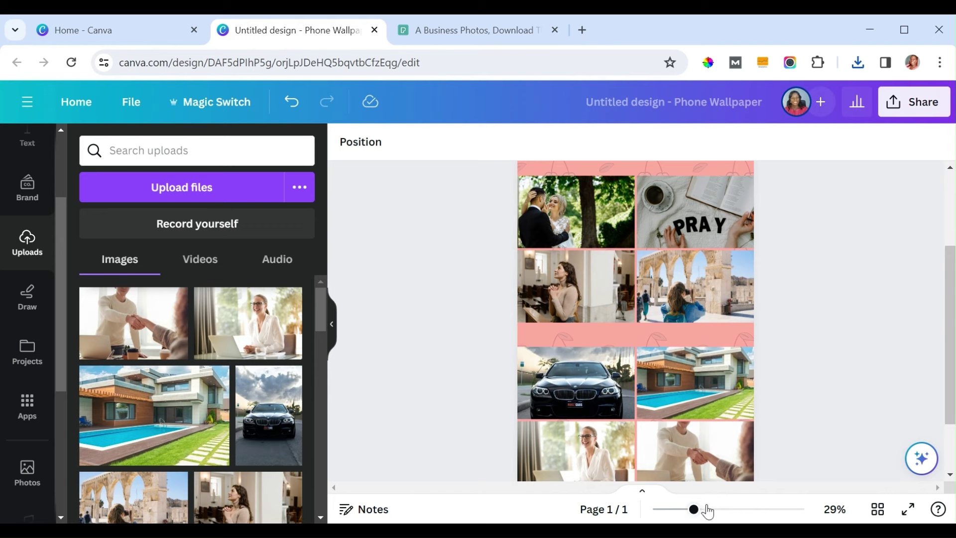
click(705, 509)
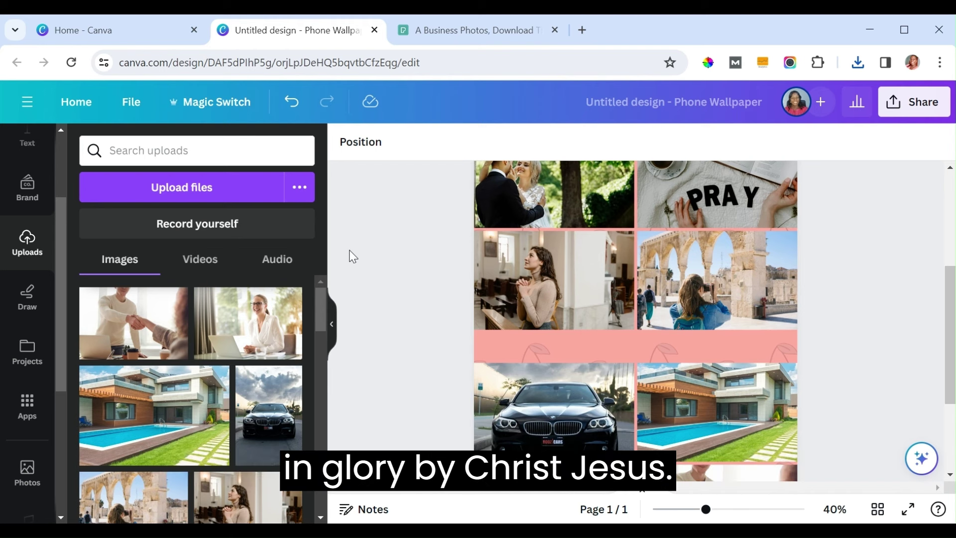
click(581, 30)
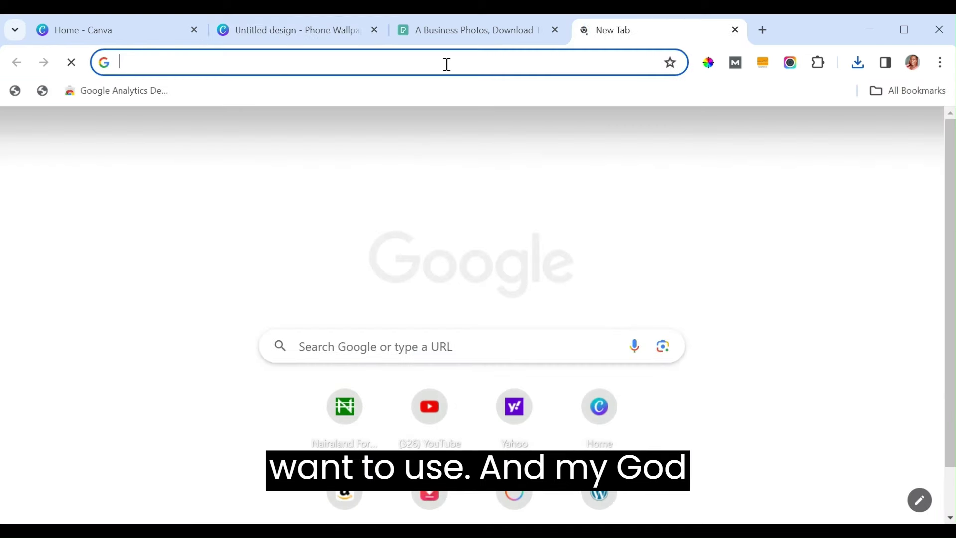
text(God)
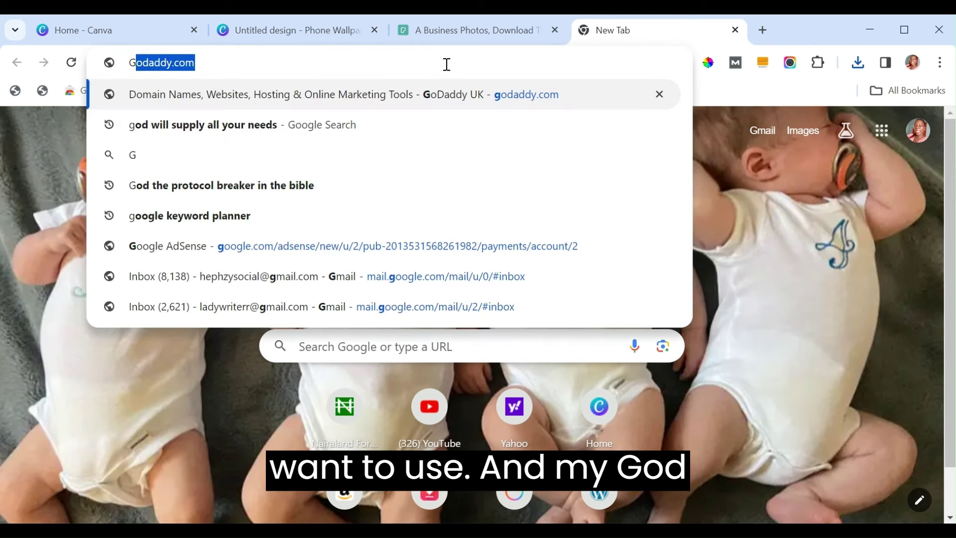
click(329, 120)
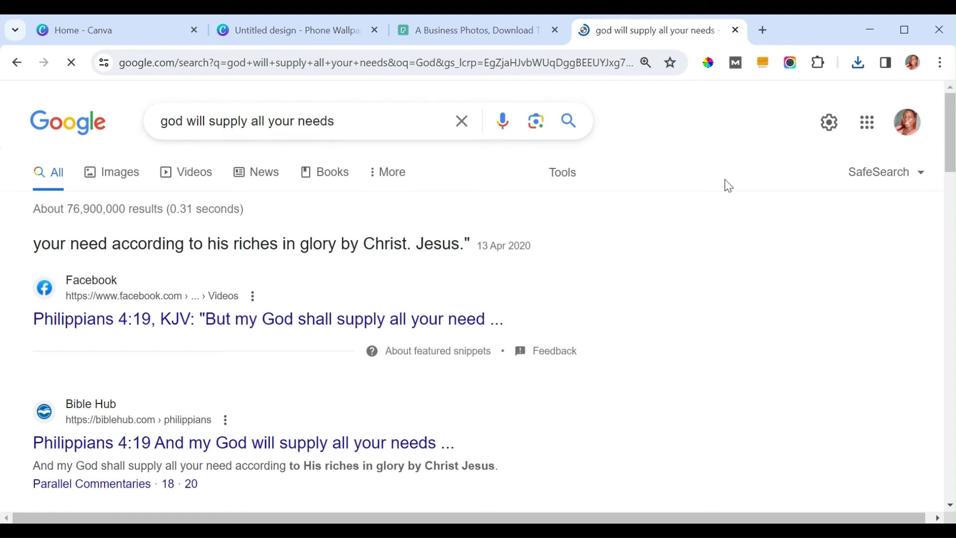
scroll(952, 140, down, 3)
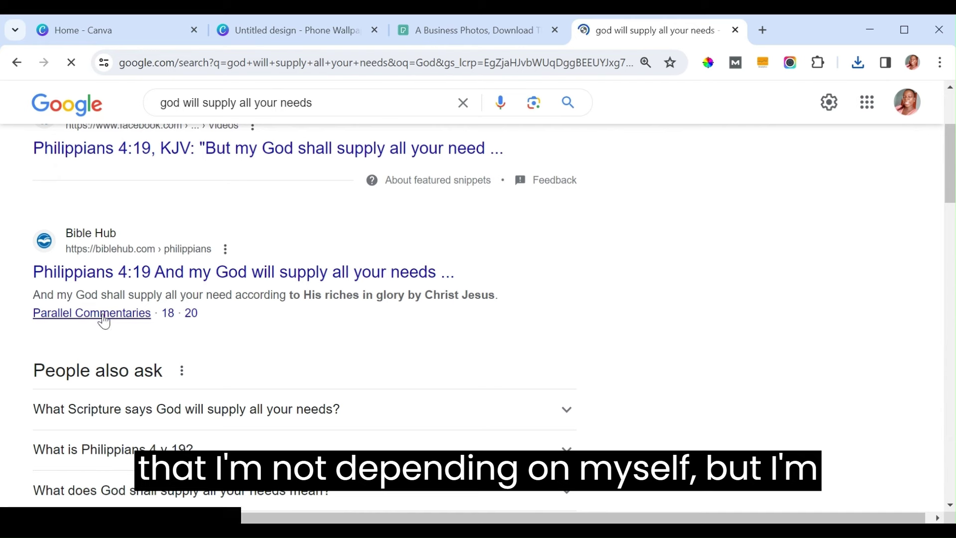
drag(33, 294, 504, 305)
key(ctrl+c)
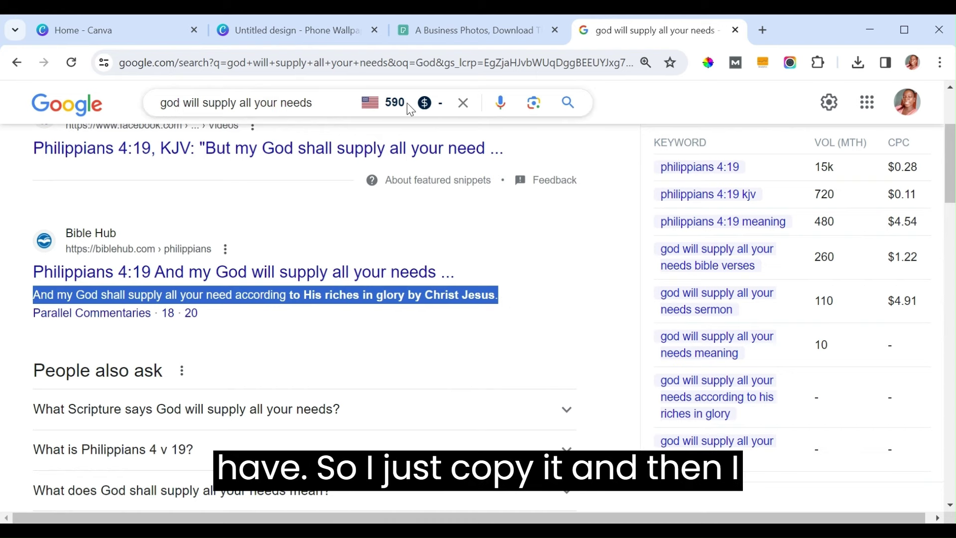
Switch back to the Canva design, search the elements for "shape" and add the plain square to the wallpaper
click(299, 30)
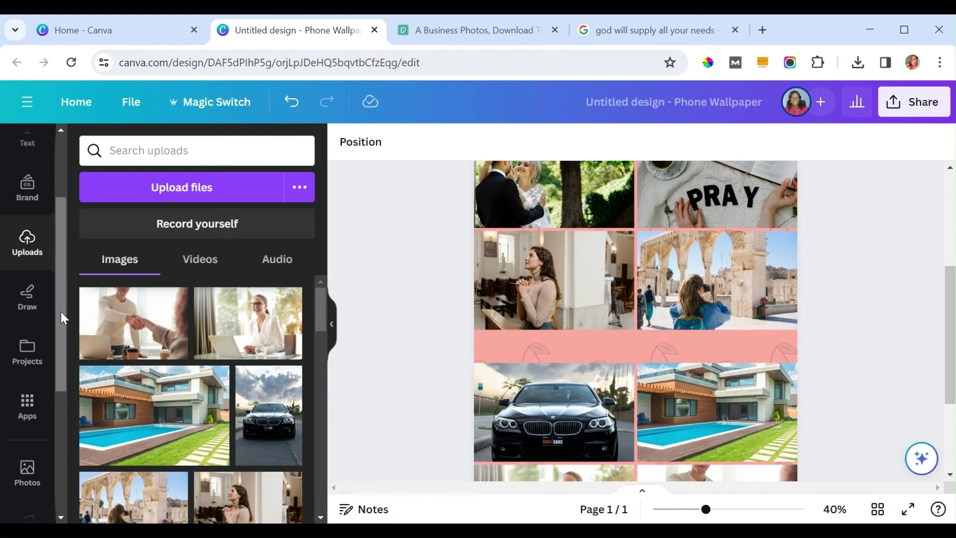
scroll(61, 313, up, 3)
click(27, 204)
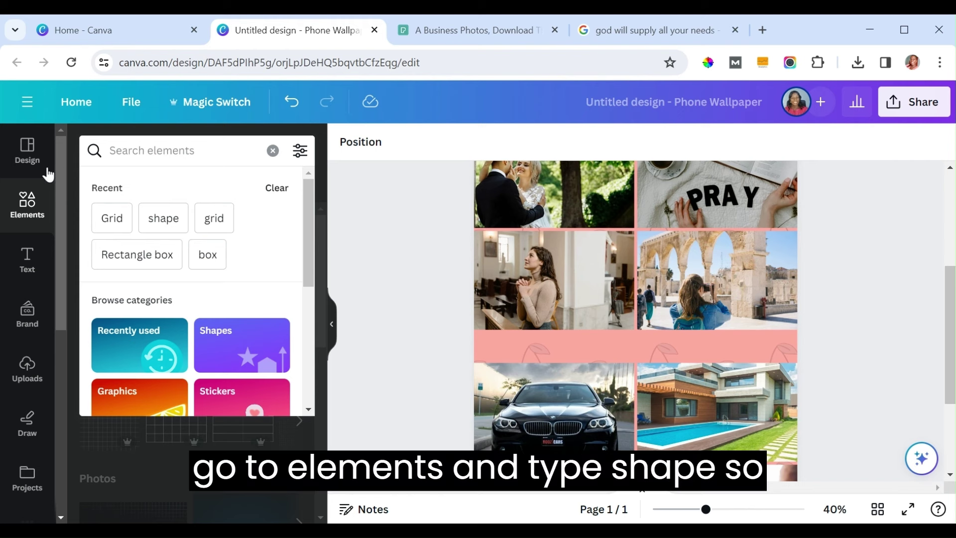
text(sh)
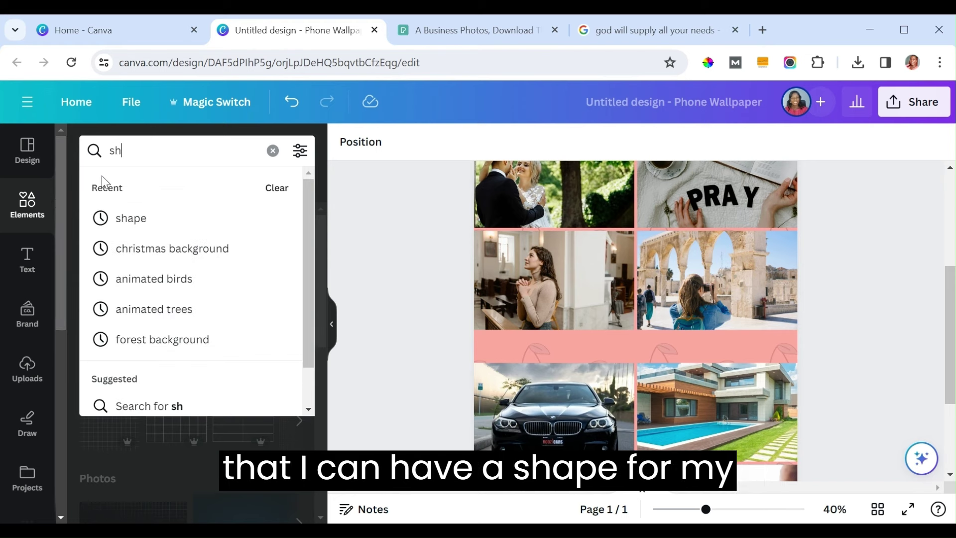
text(ape)
key(Return)
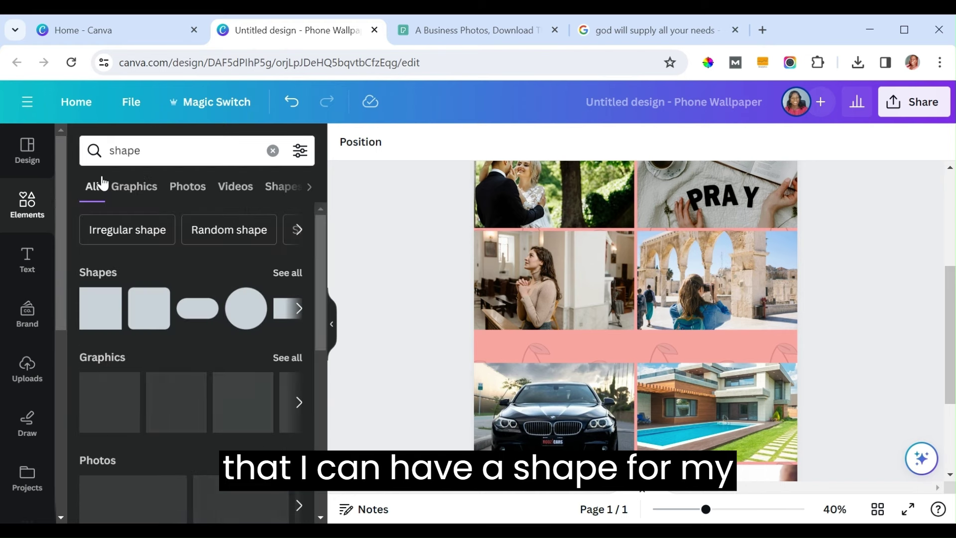
click(104, 326)
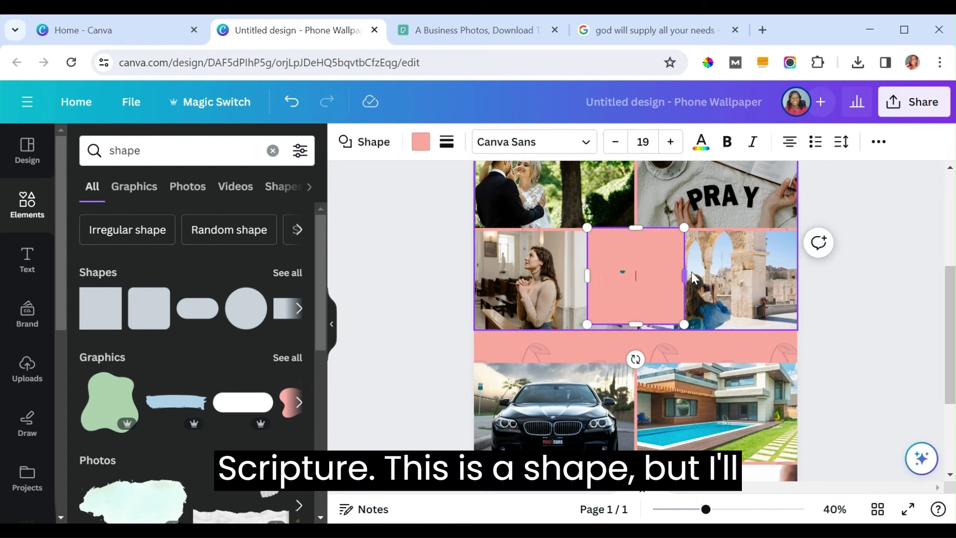
Widen and flatten the square into a thin bar and place it at the left of the gap between the two photo grids
drag(685, 275, 742, 260)
drag(664, 228, 666, 289)
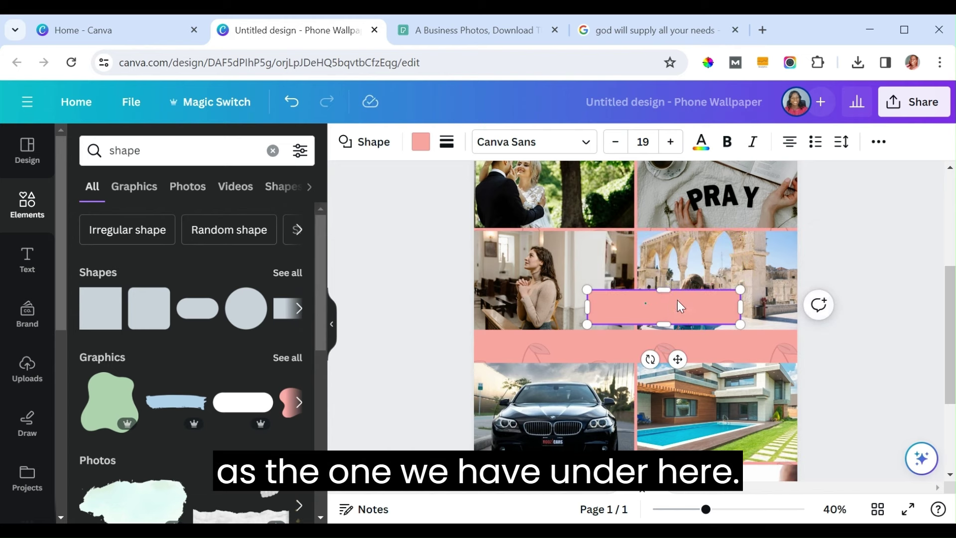
drag(677, 359, 568, 400)
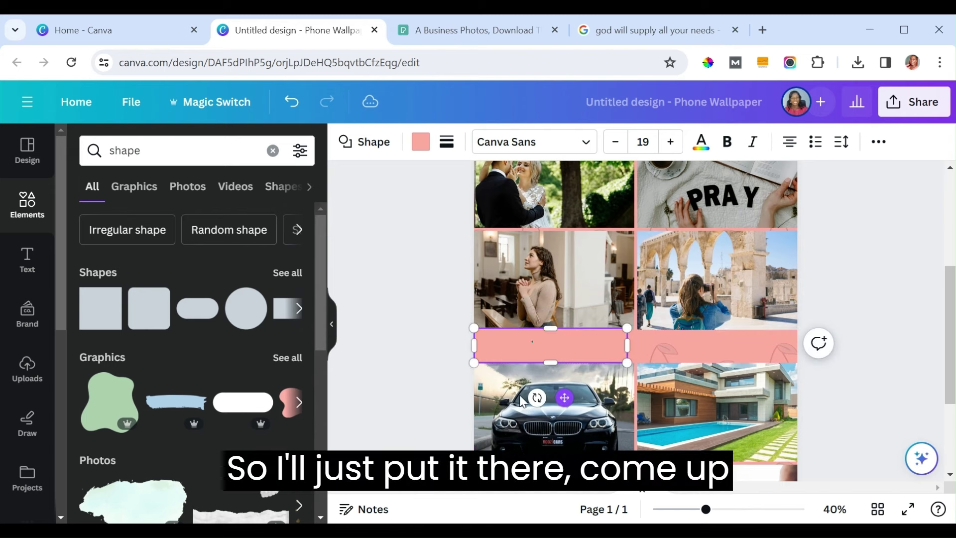
Recolor the bar with the brand kit's red and stretch it across the full width of the wallpaper
click(420, 143)
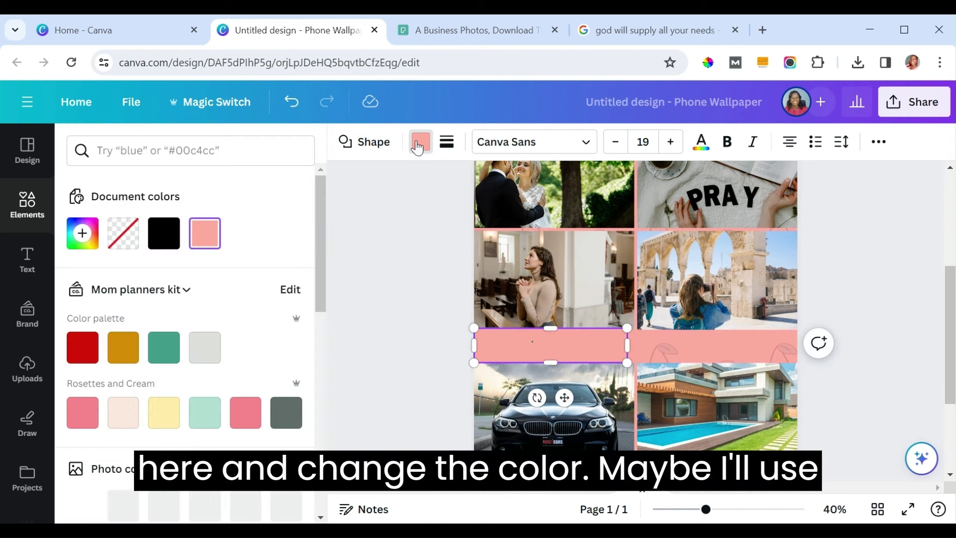
click(166, 352)
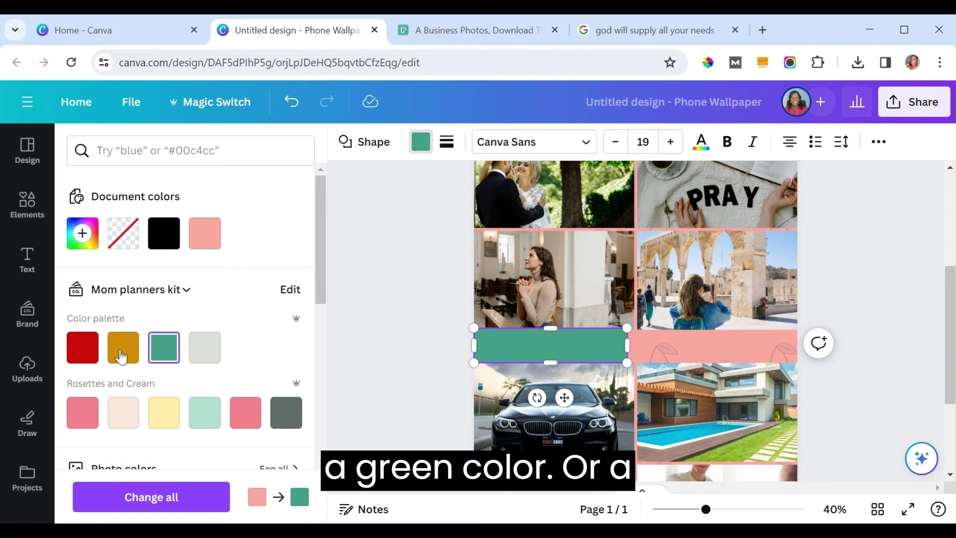
click(91, 351)
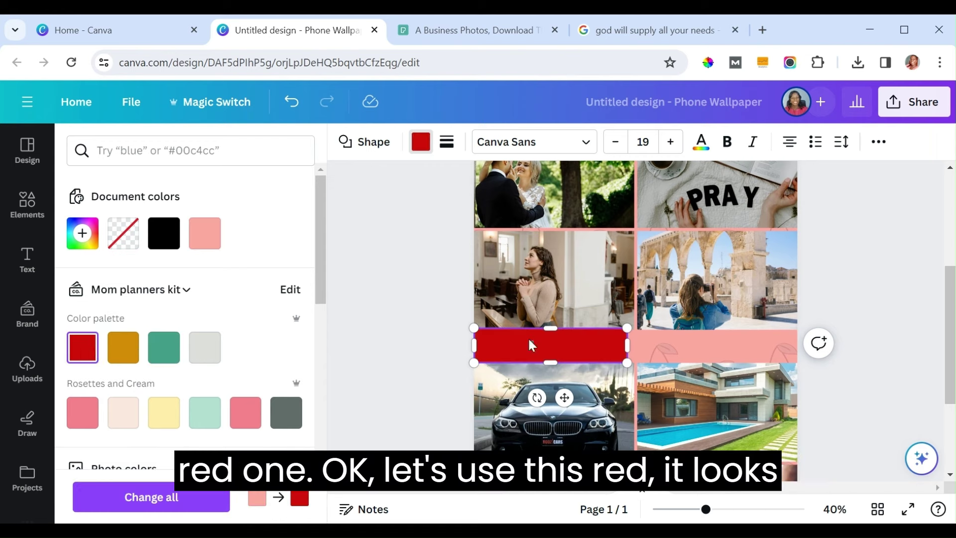
drag(629, 346, 797, 345)
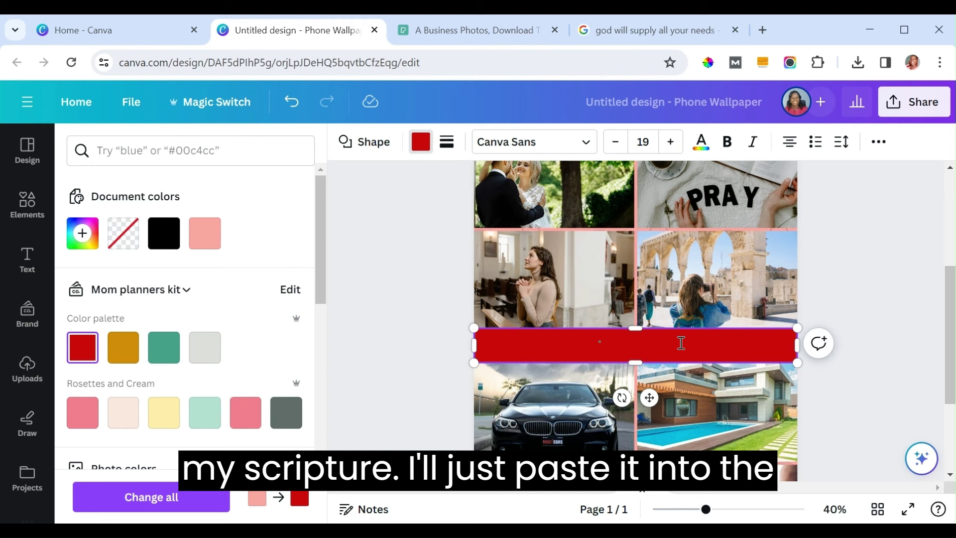
Paste the copied verse into the red bar, make all of it bold and set the font size to 30
key(ctrl+v)
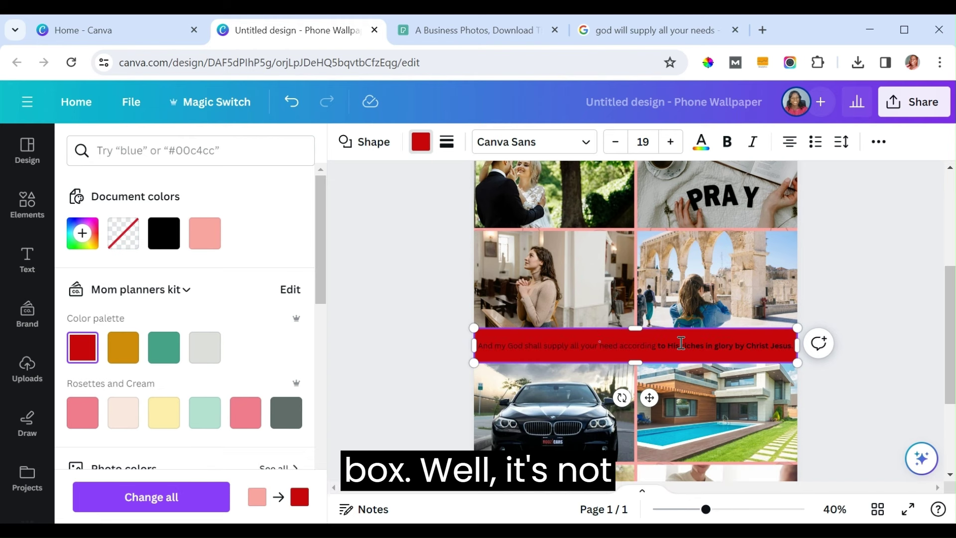
key(ctrl+a)
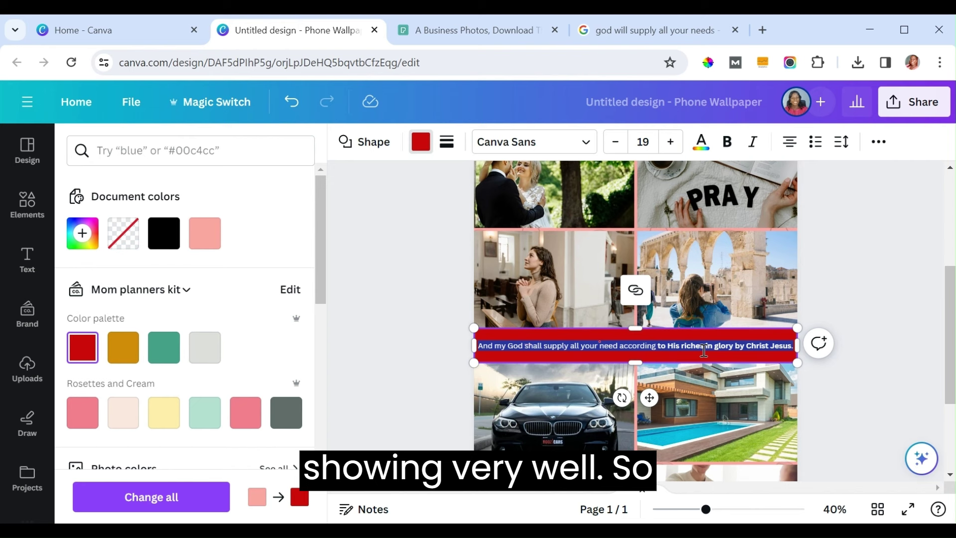
click(727, 143)
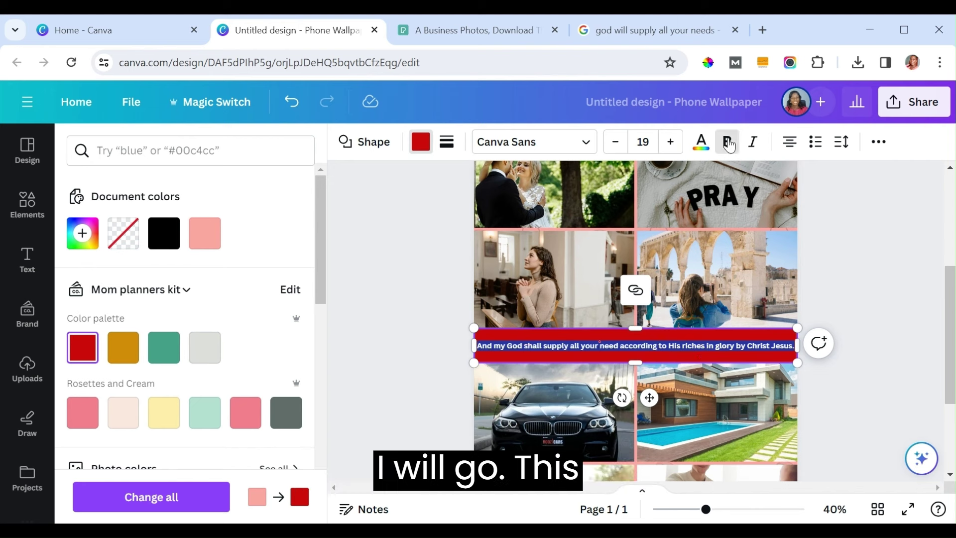
click(644, 142)
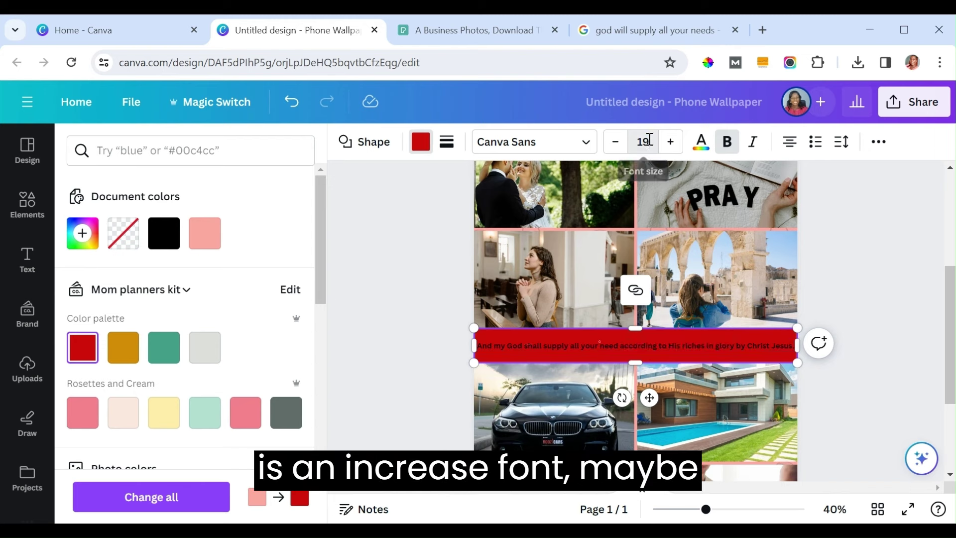
text(3)
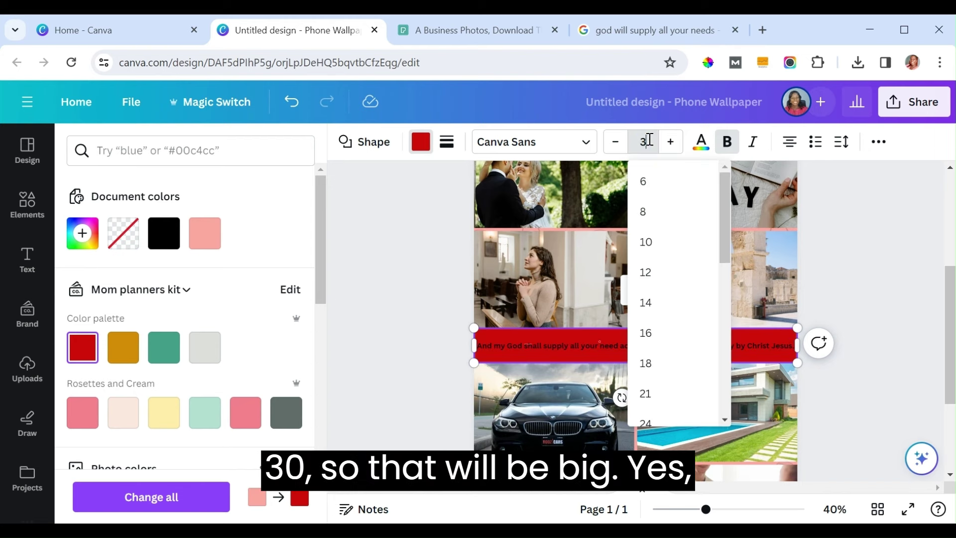
text(0)
key(Return)
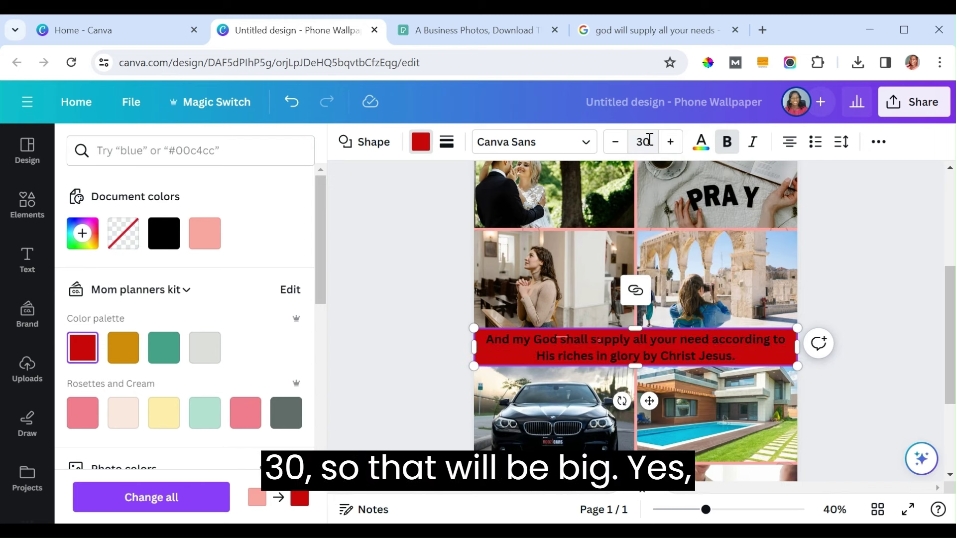
click(742, 358)
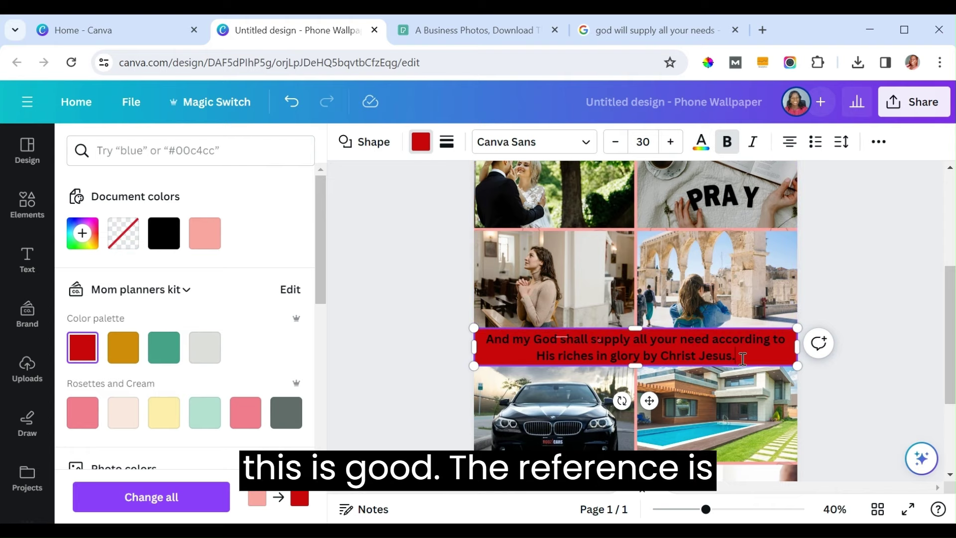
Check the verse reference in the Google results and add "Philippians 4:19" after the verse in the Canva bar
click(638, 35)
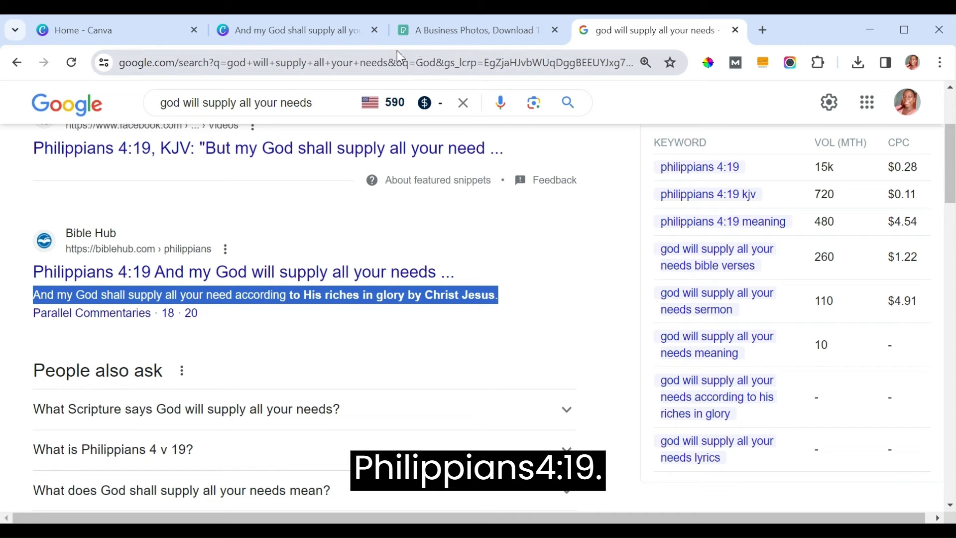
click(299, 30)
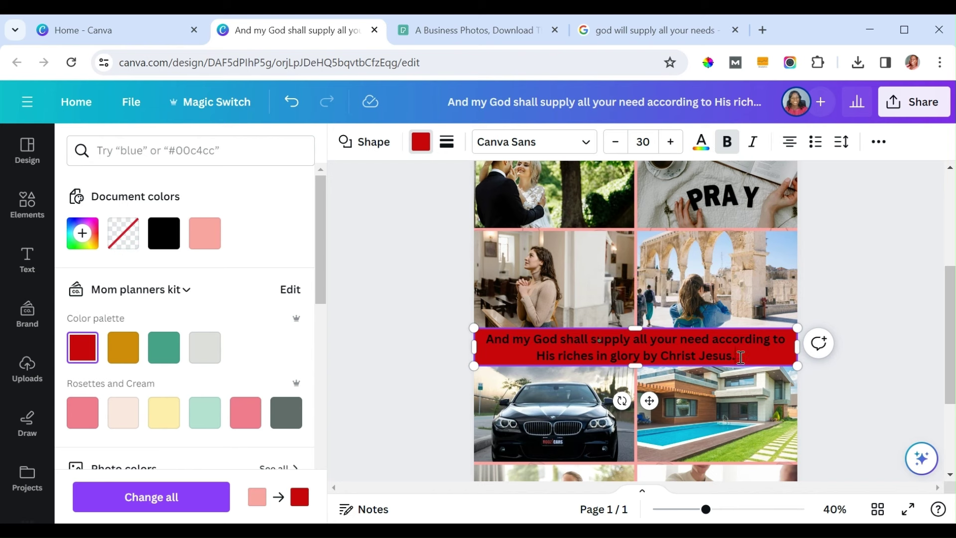
text(Phil)
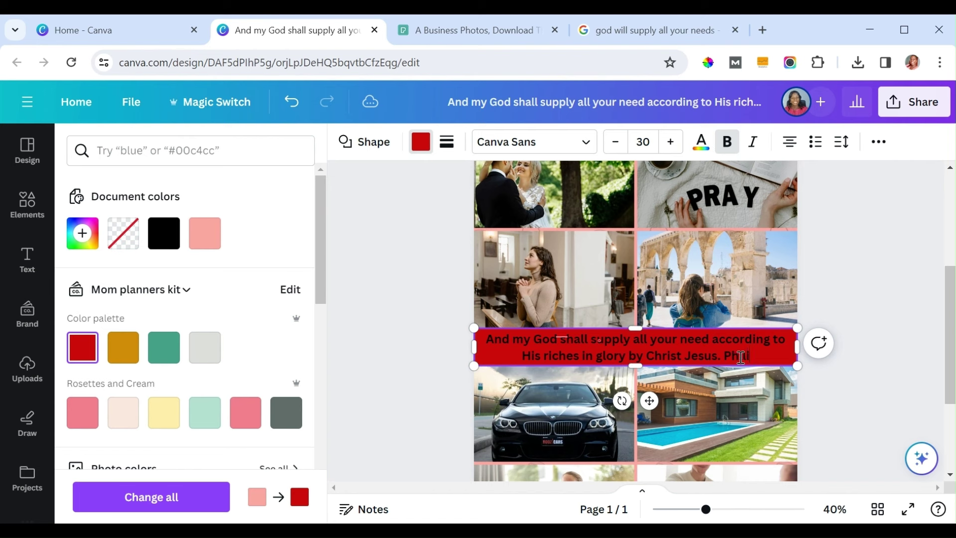
text(ippians)
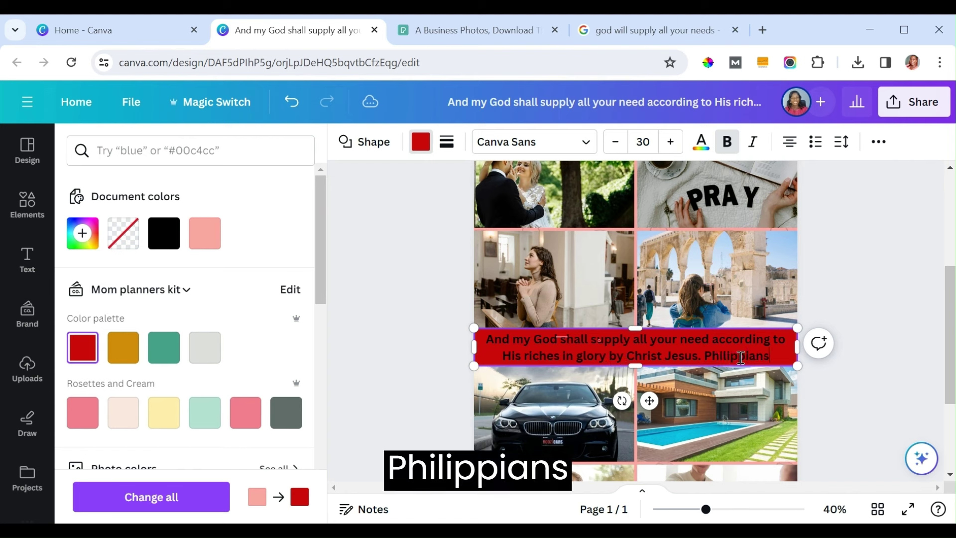
text( 4:19)
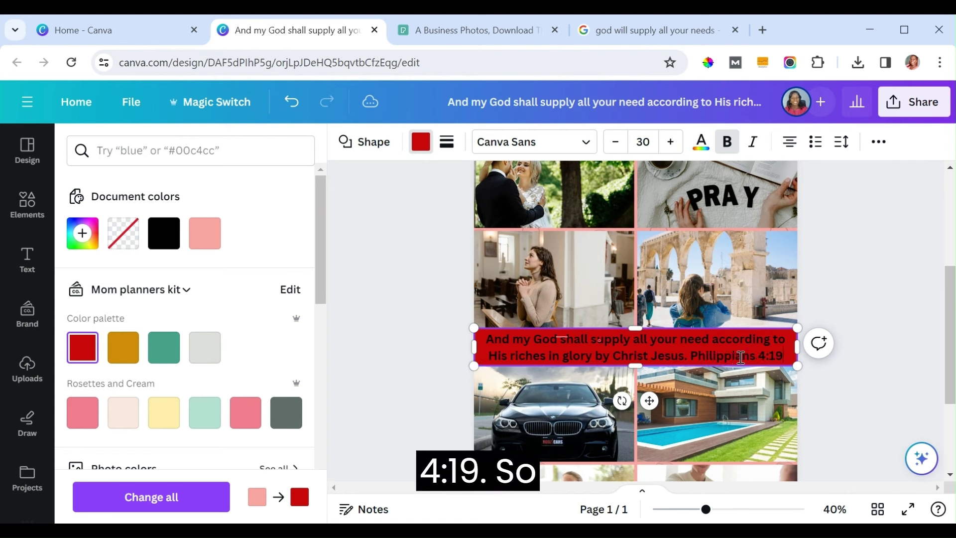
Select the whole scripture text and set the bar's fill to the default solid color White #ffffff
key(ctrl+a)
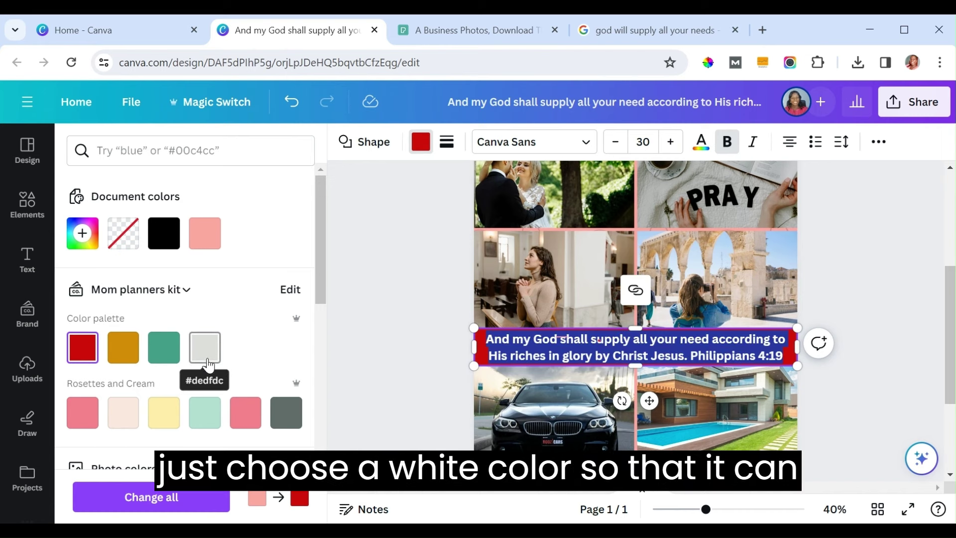
scroll(324, 307, down, 1)
scroll(323, 307, down, 2)
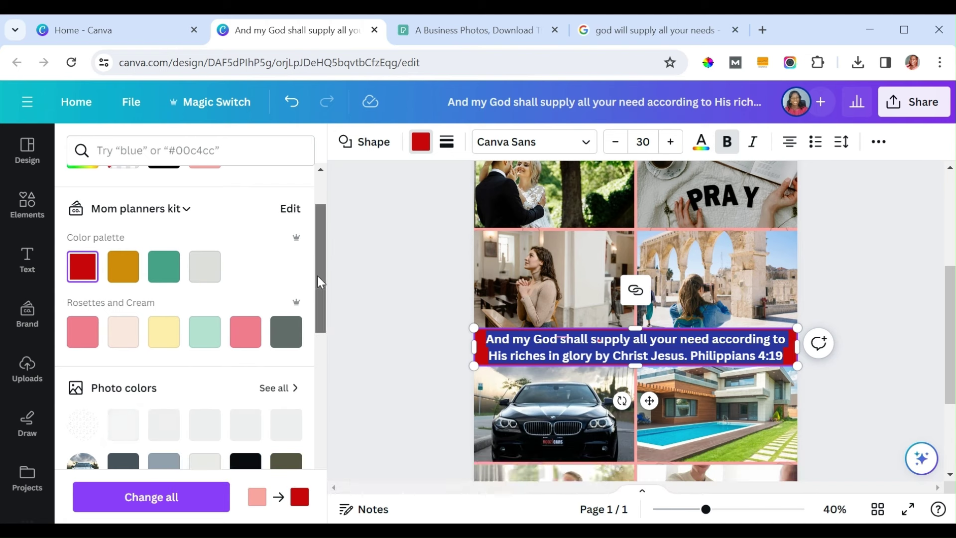
drag(318, 276, 319, 312)
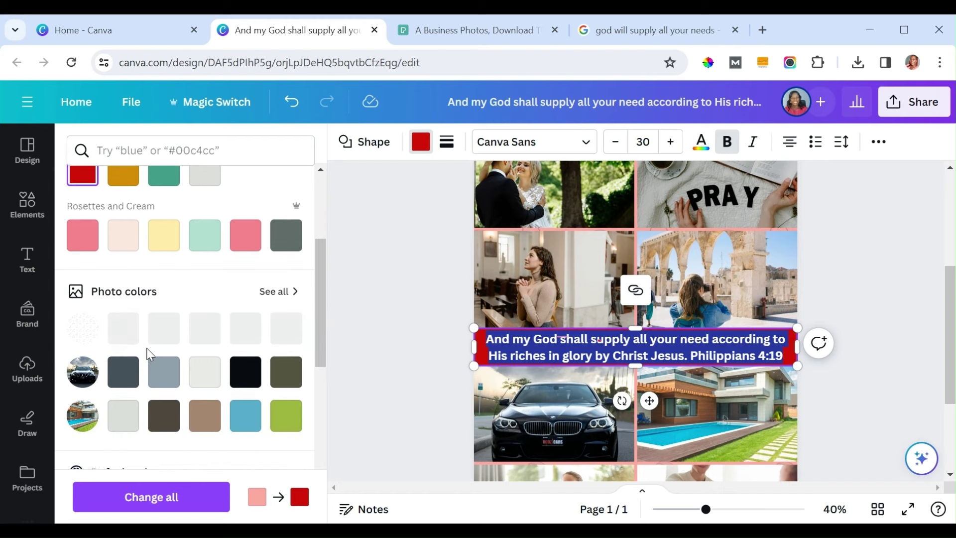
drag(325, 320, 308, 385)
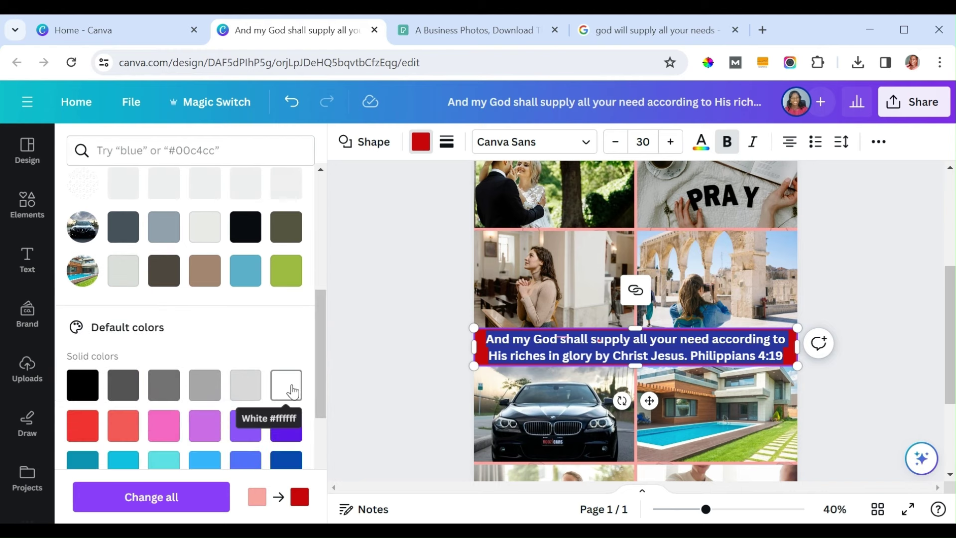
click(292, 387)
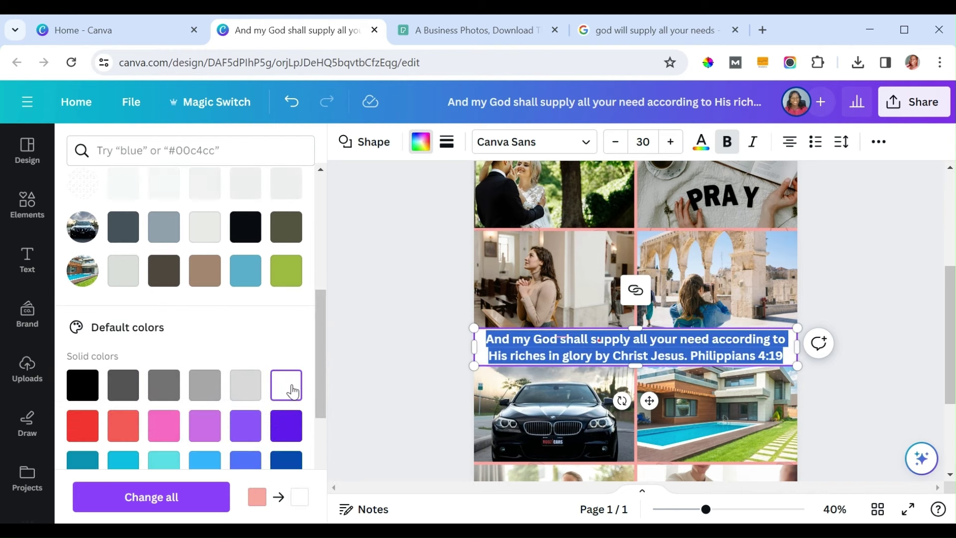
Undo the bar's white fill, then select the whole Philippians 4:19 text and set its text color to solid White
click(412, 332)
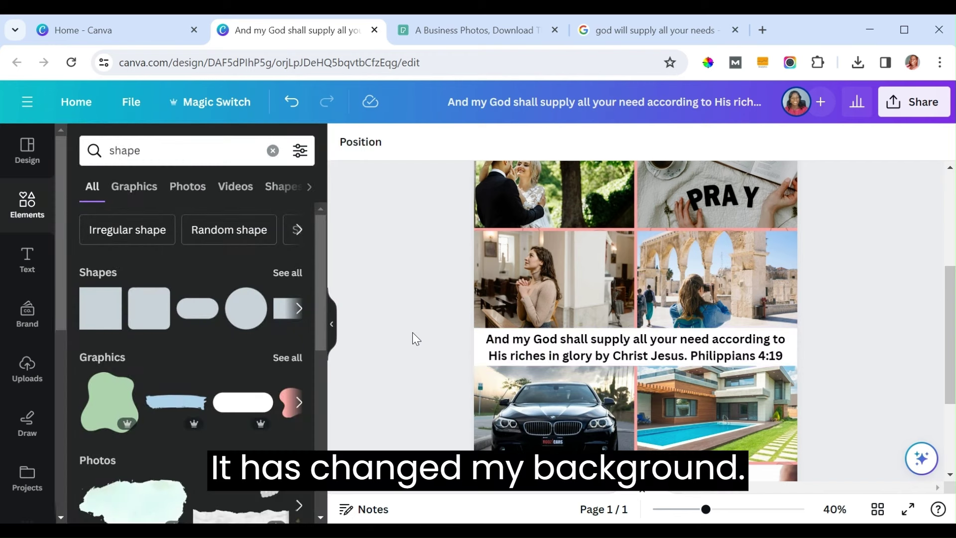
key(ctrl+z)
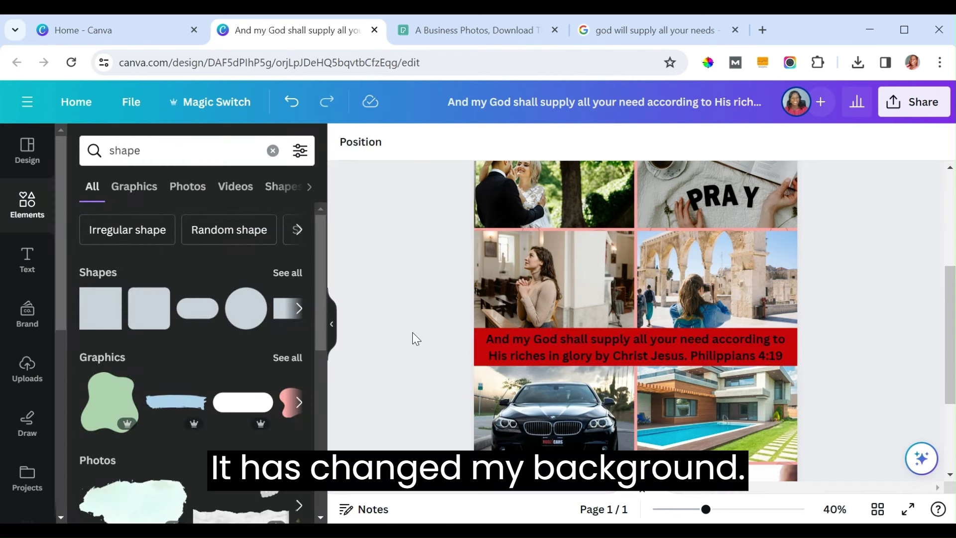
click(533, 339)
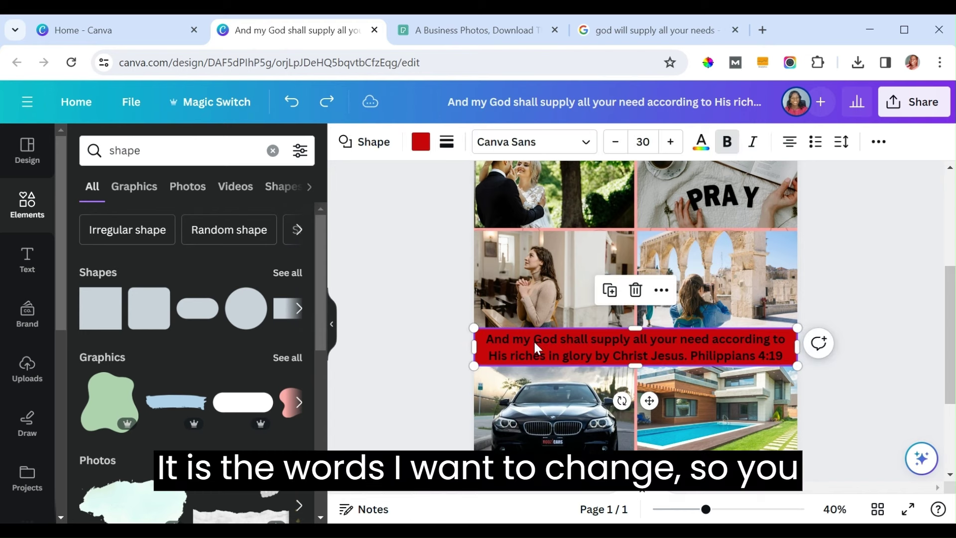
click(491, 342)
drag(485, 340, 785, 355)
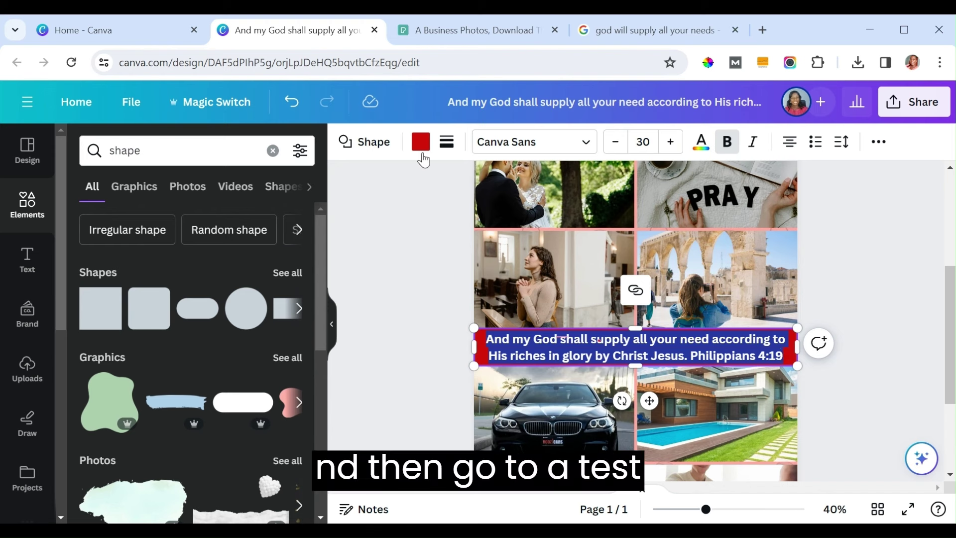
click(703, 148)
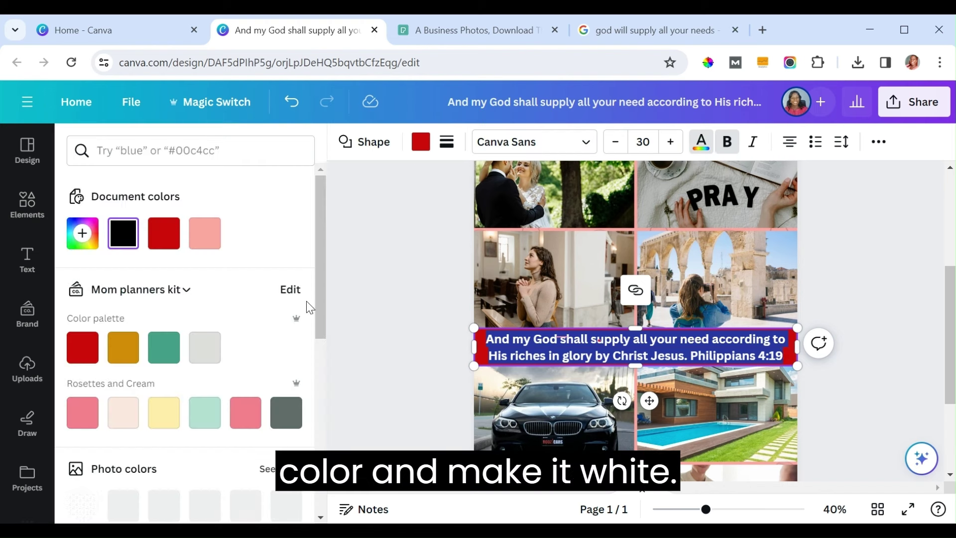
drag(324, 299, 327, 424)
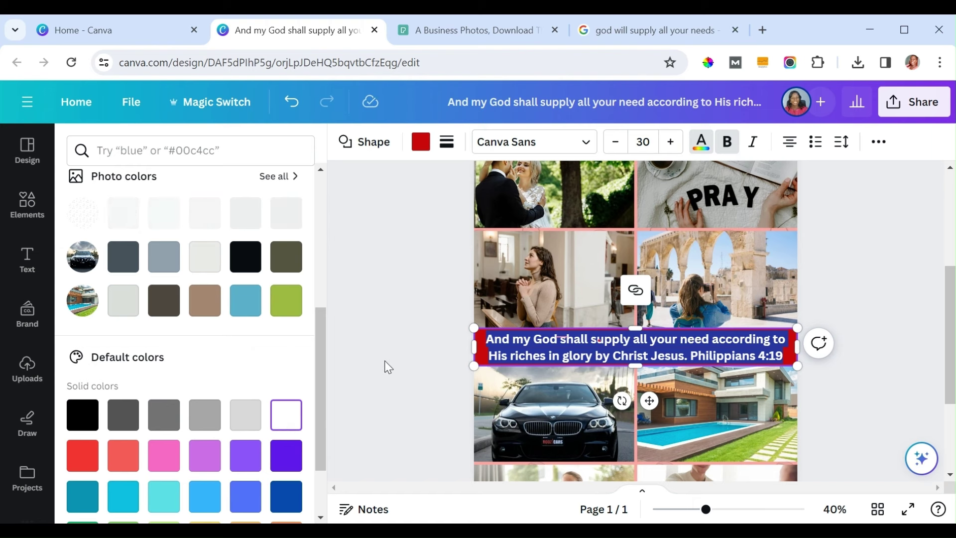
key(Escape)
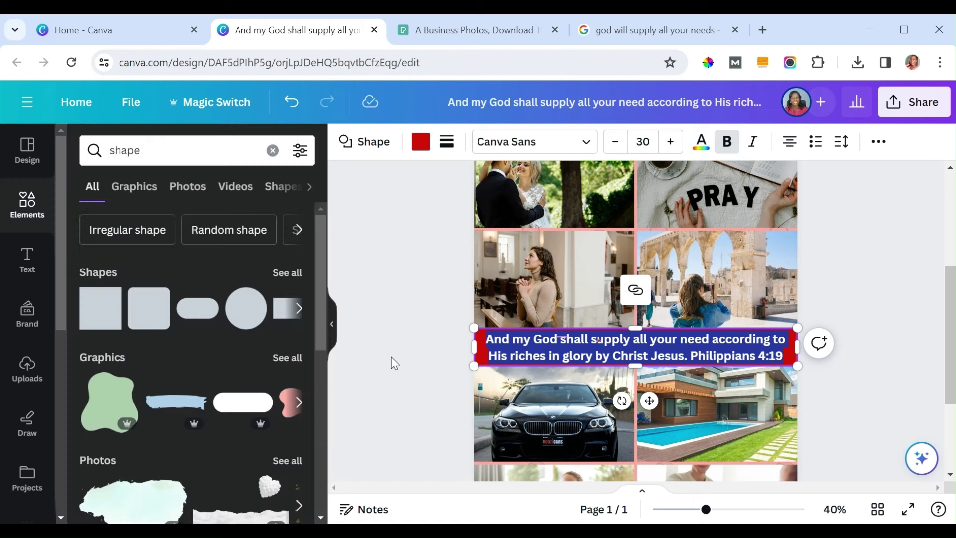
key(Escape)
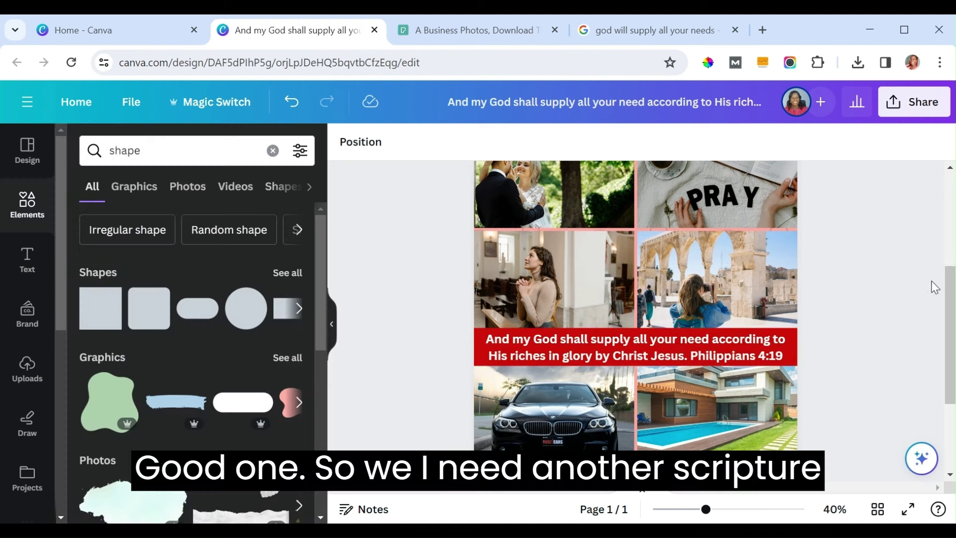
Duplicate the red Philippians 4:19 bar and place the copy full width directly above the wedding and PRAY photos
scroll(852, 357, up, 3)
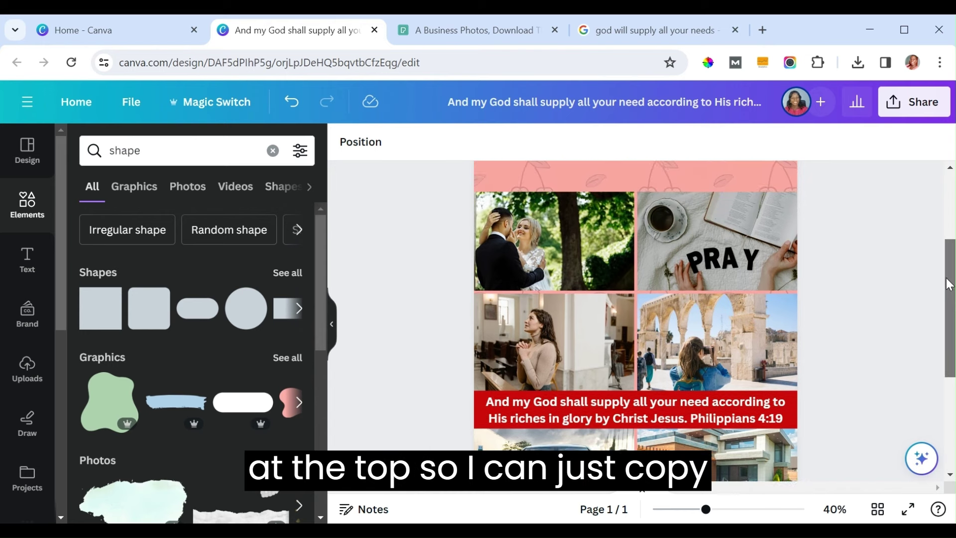
click(792, 418)
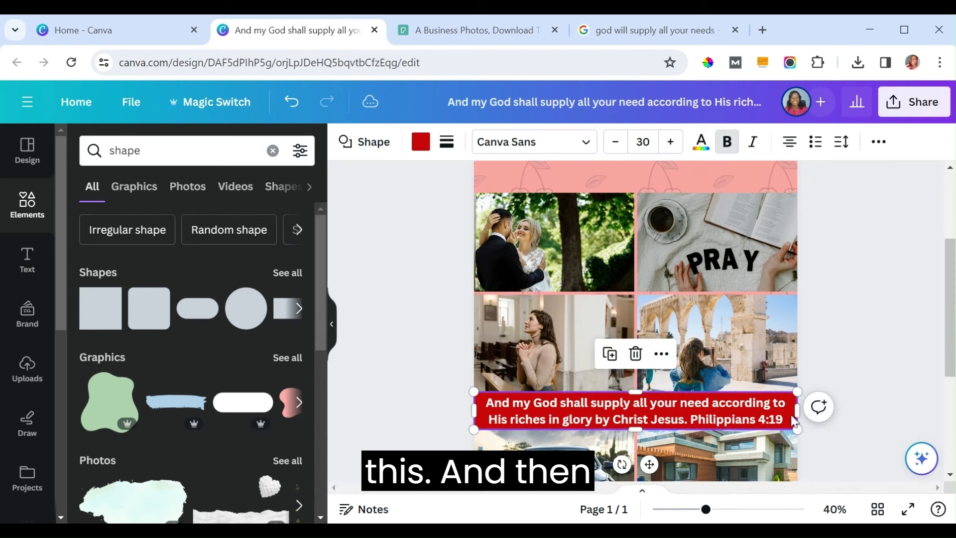
click(850, 305)
key(ctrl+v)
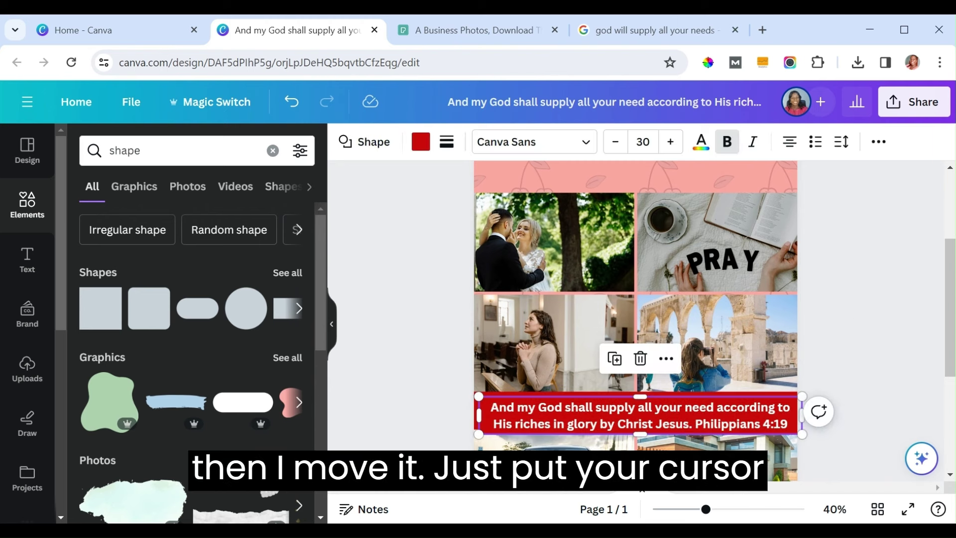
drag(647, 418, 644, 233)
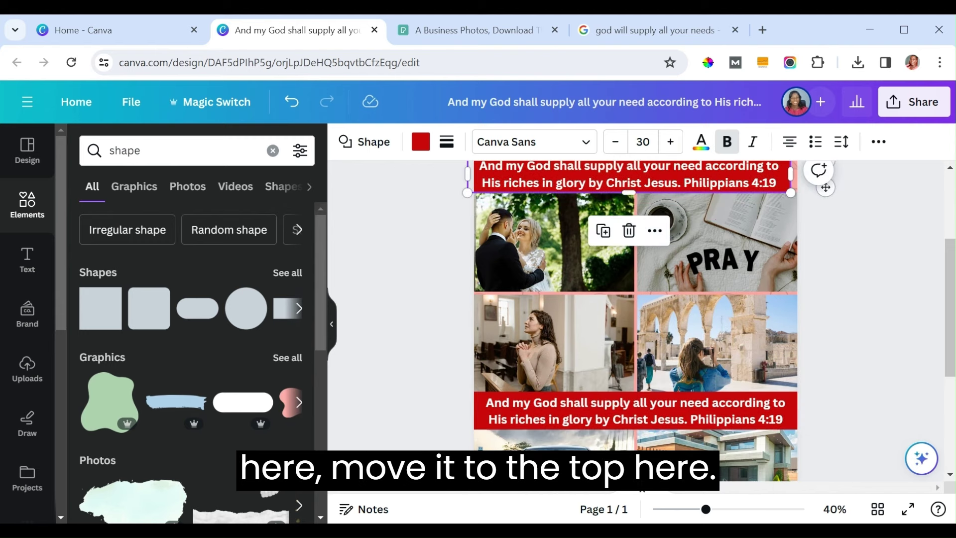
drag(950, 283, 942, 224)
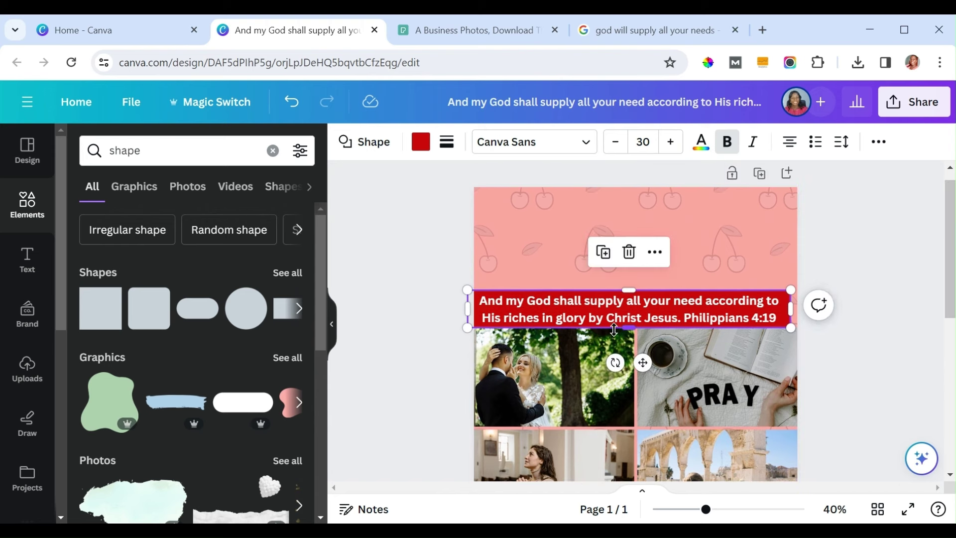
drag(642, 365, 648, 365)
click(445, 290)
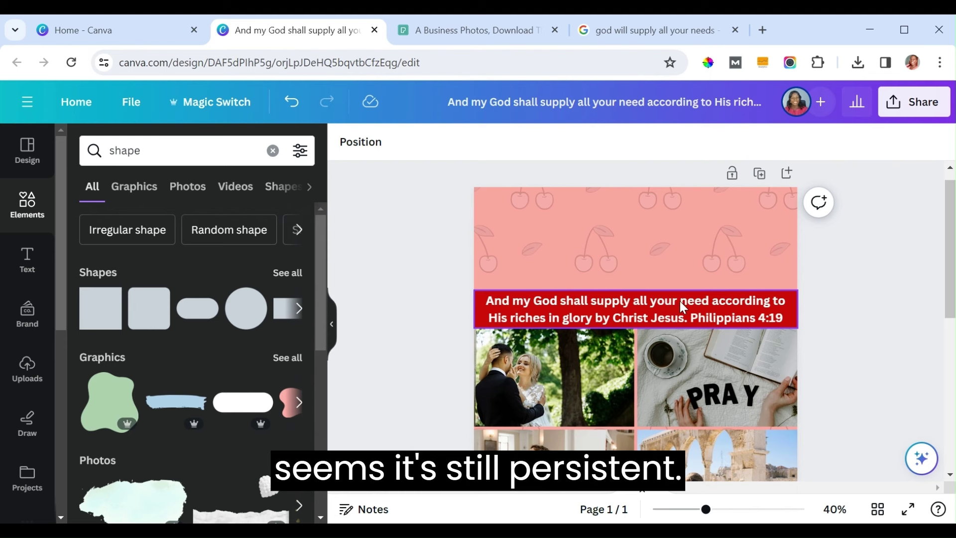
Replace the upper bar's verse with "I can all things through Christ that strengthens me" and its reference with Philippians 4:13
click(688, 321)
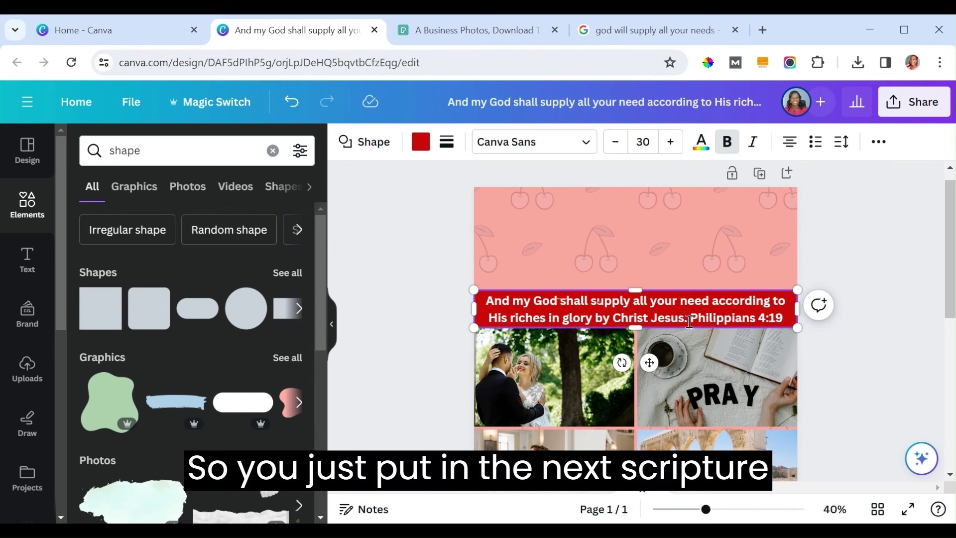
key(shift+Up)
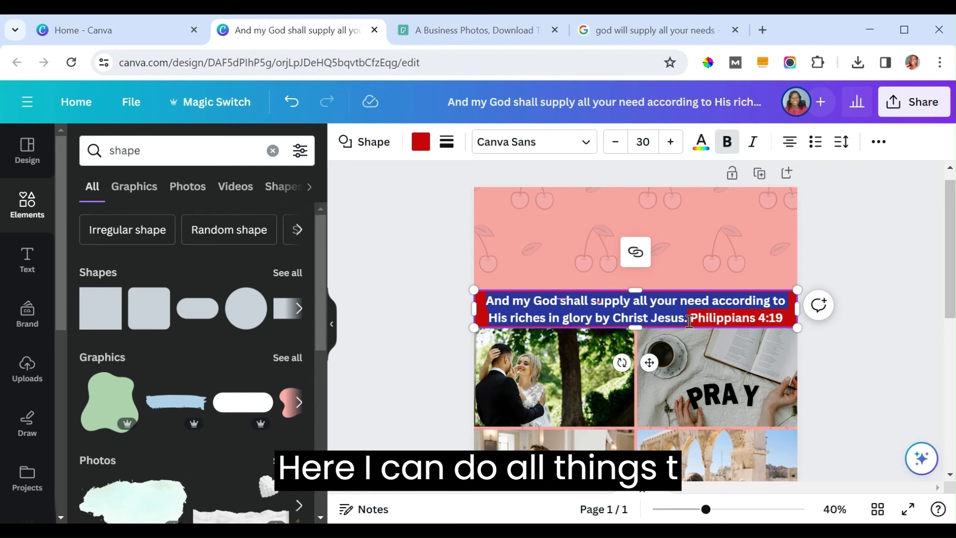
text(I can all)
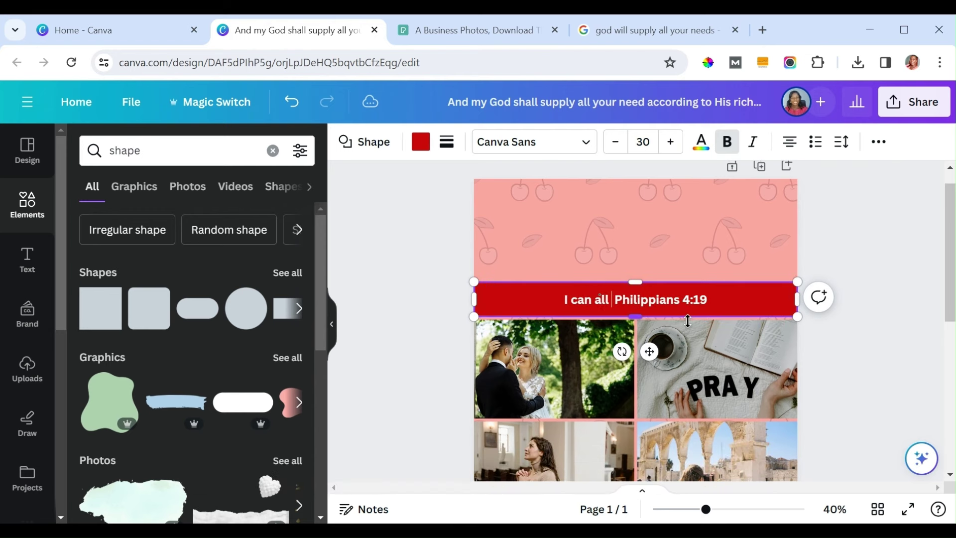
text( things thro)
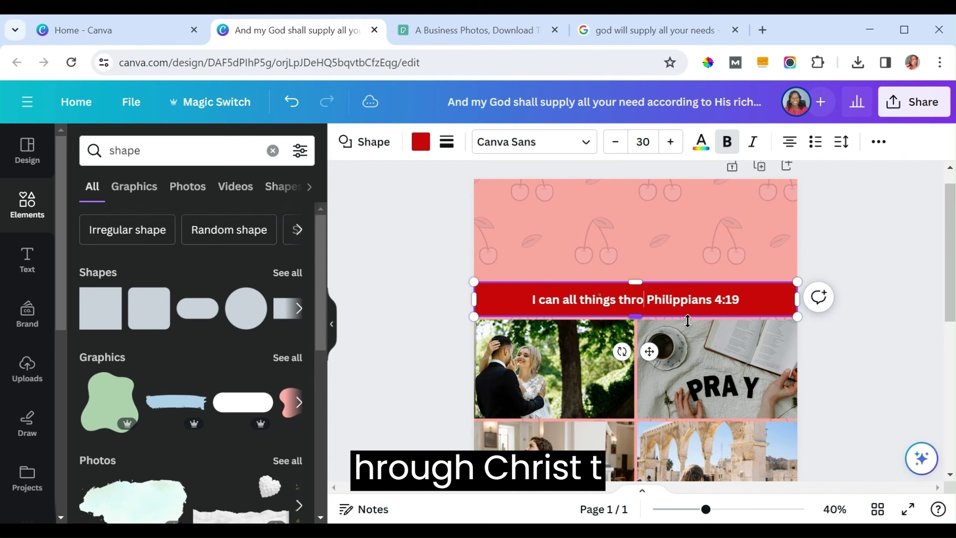
text(ugh Chri)
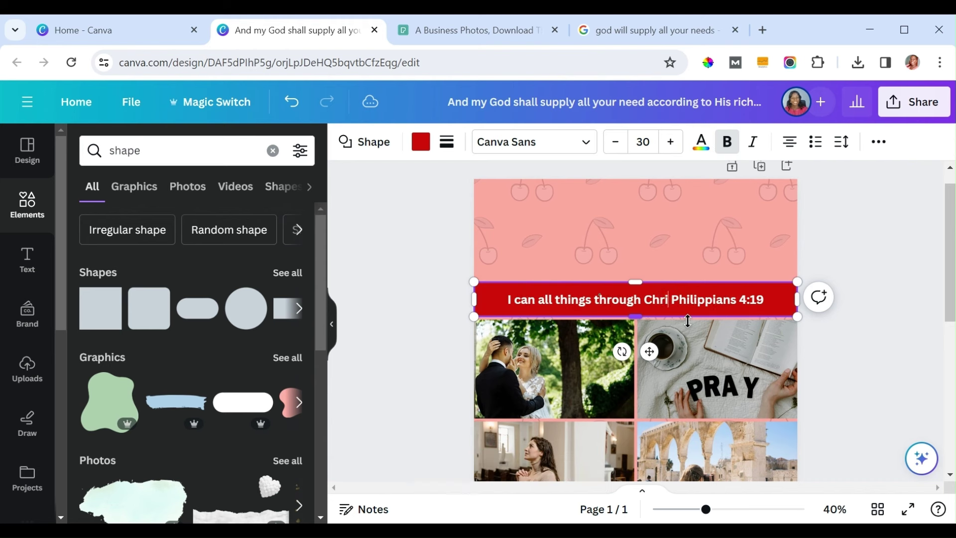
text(st that st)
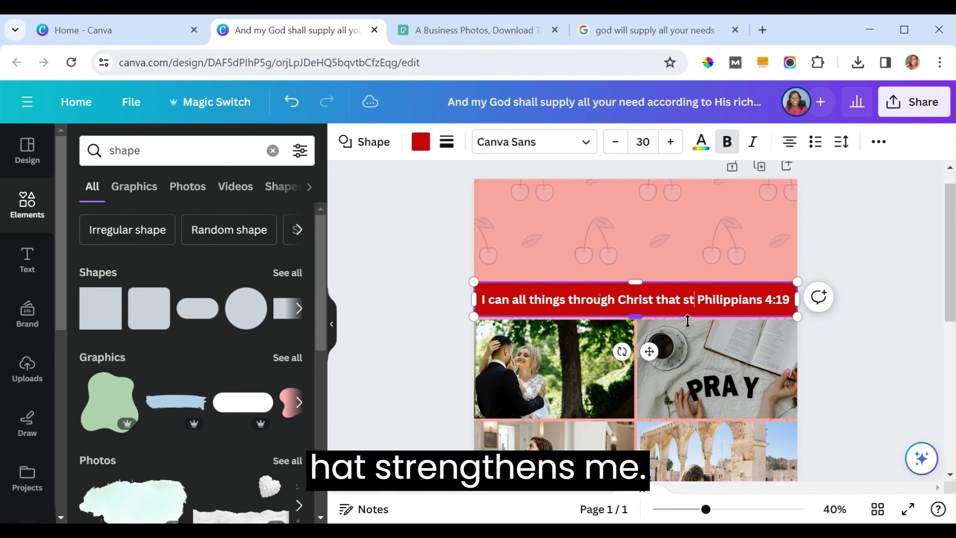
text(rengthen)
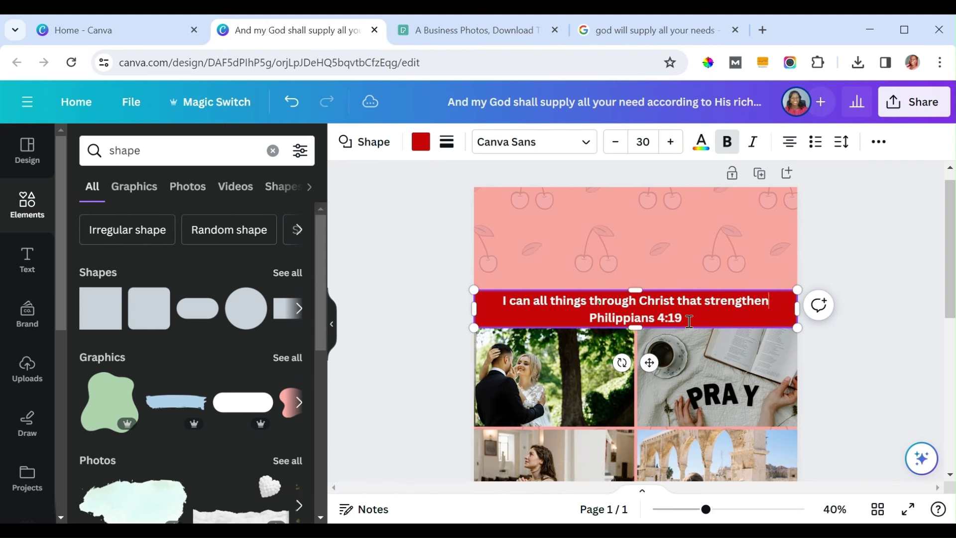
text(s me)
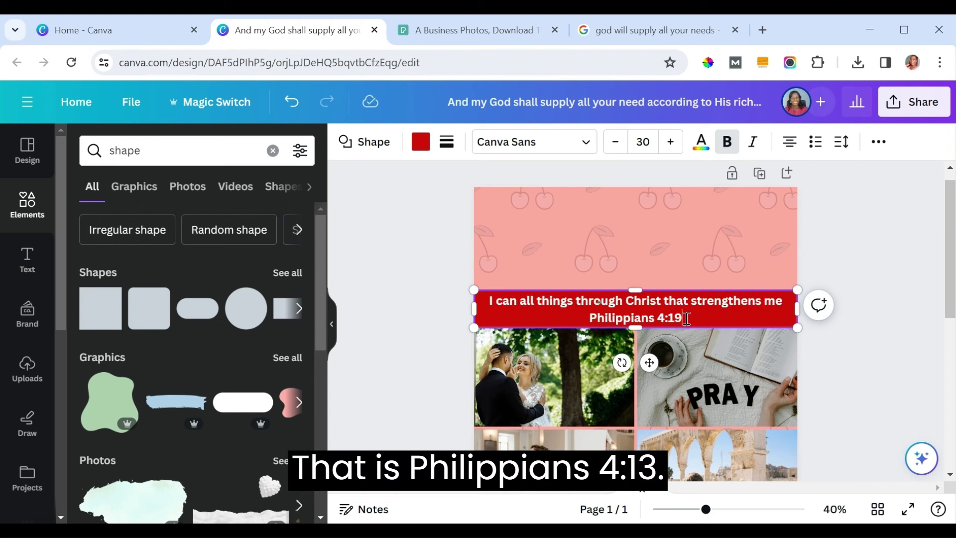
key(BackSpace)
text(3)
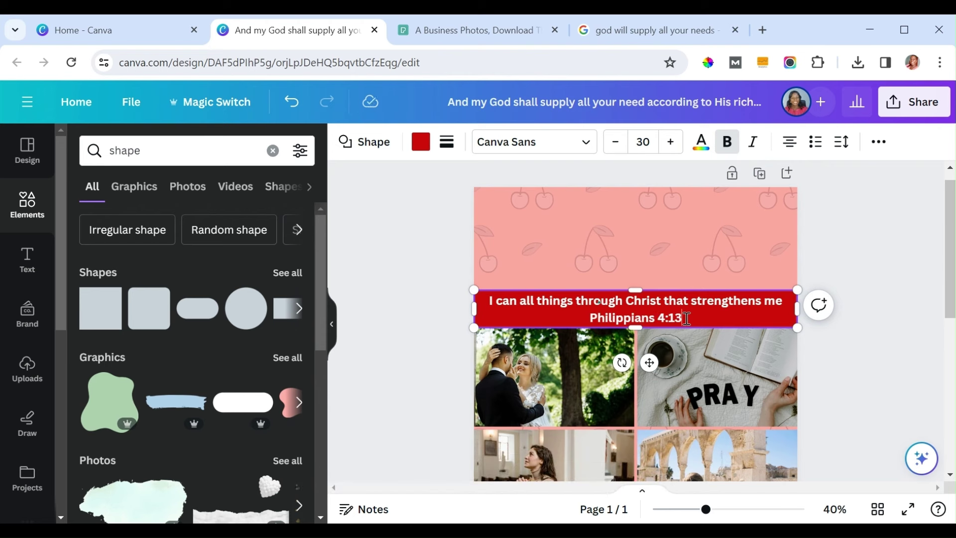
click(855, 225)
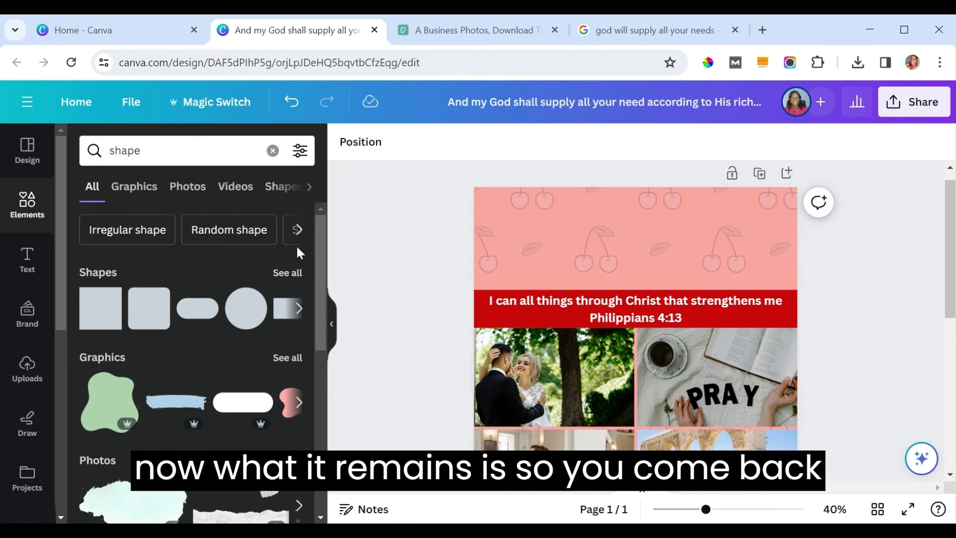
Add a square shape and place it in the top-left corner of the wallpaper above the upper scripture bar
click(90, 321)
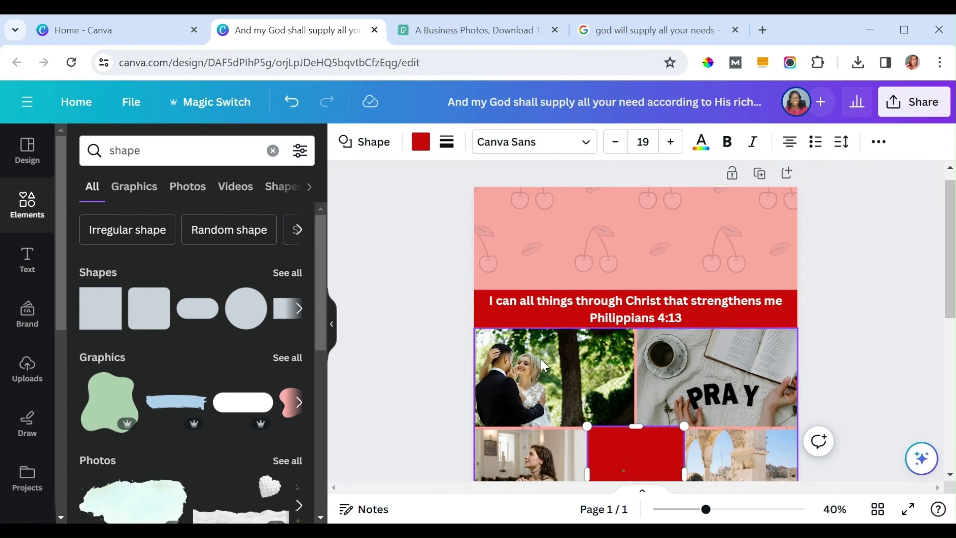
drag(622, 448, 508, 206)
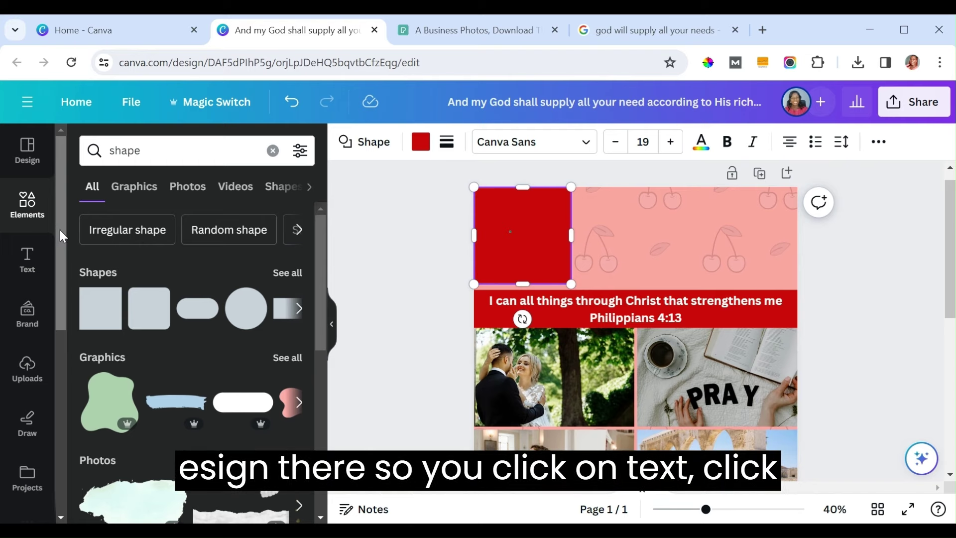
Add a heading text reading "2024 Prayer /Vision Board"
click(29, 256)
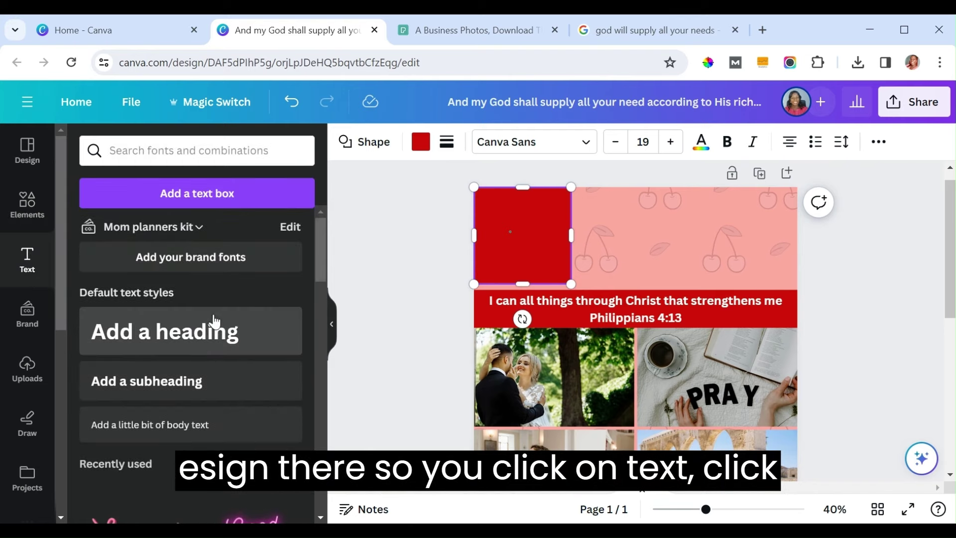
click(190, 351)
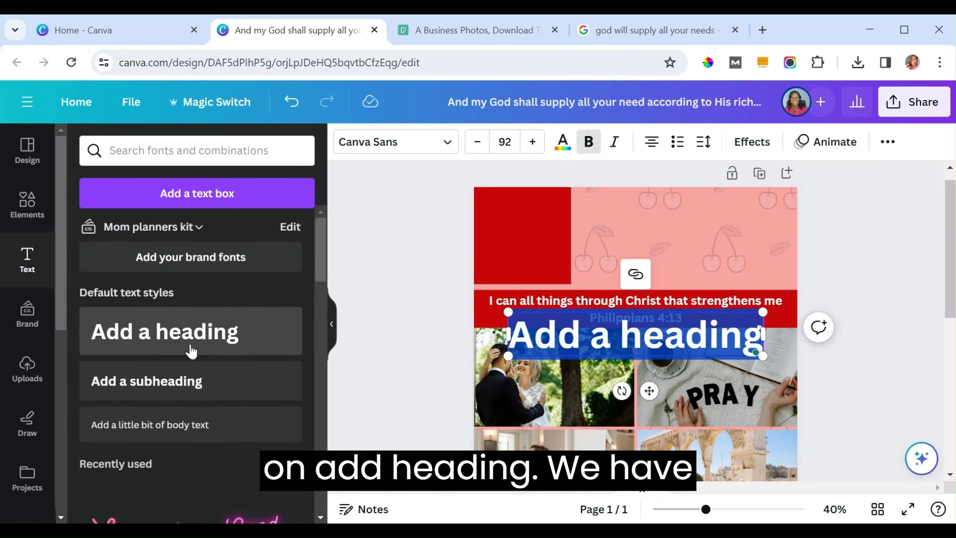
text(202)
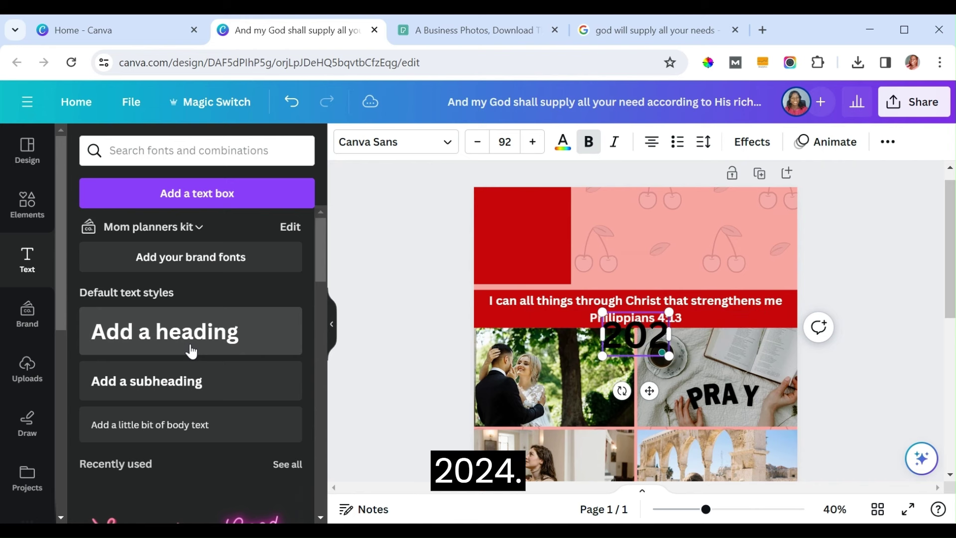
text(4 Prayer)
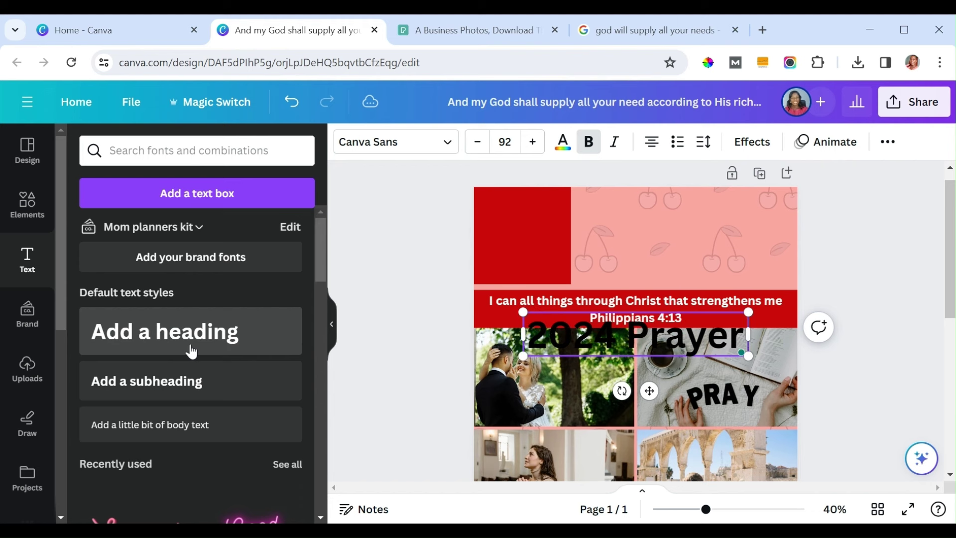
text( /Vis)
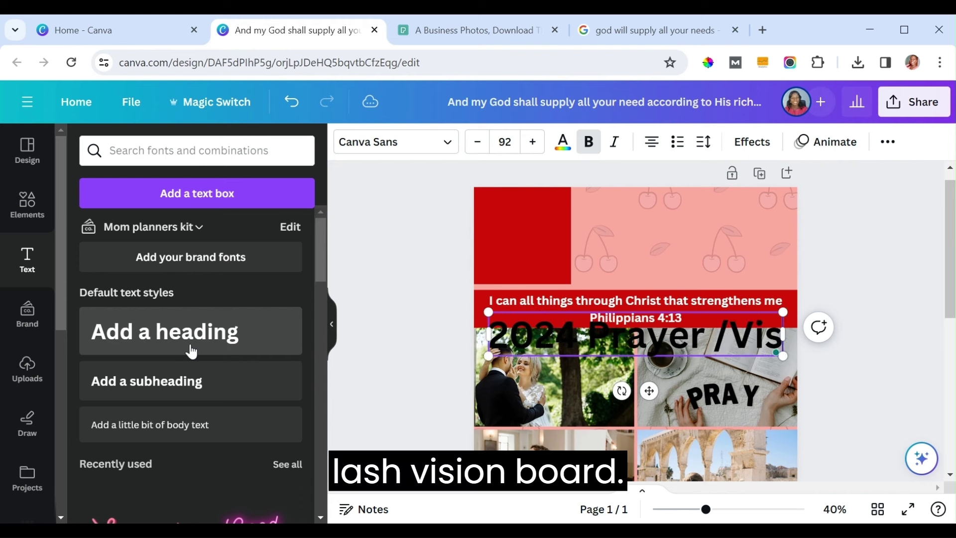
text(ion Board)
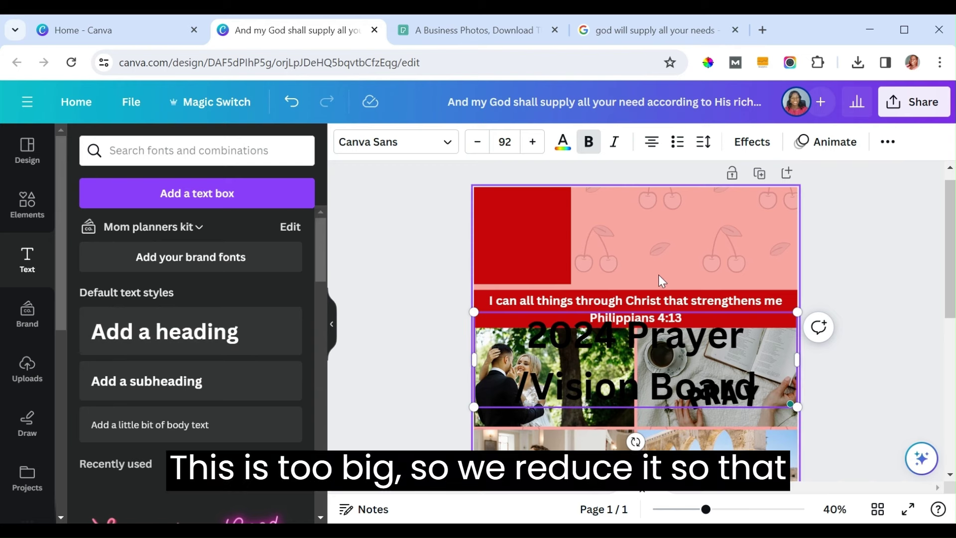
Move the heading into the cherry-patterned area above the upper scripture bar and set its font size to 30
click(819, 259)
drag(714, 352, 652, 232)
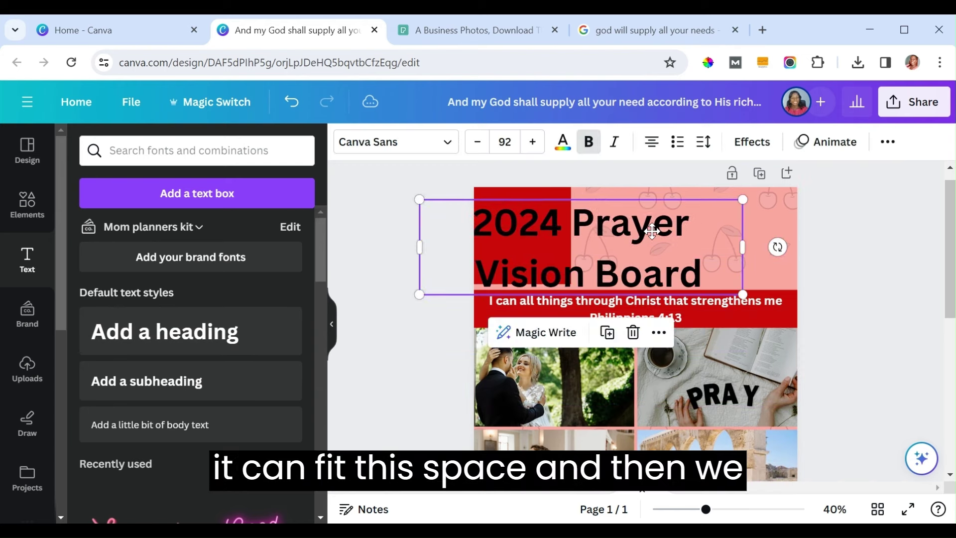
click(505, 144)
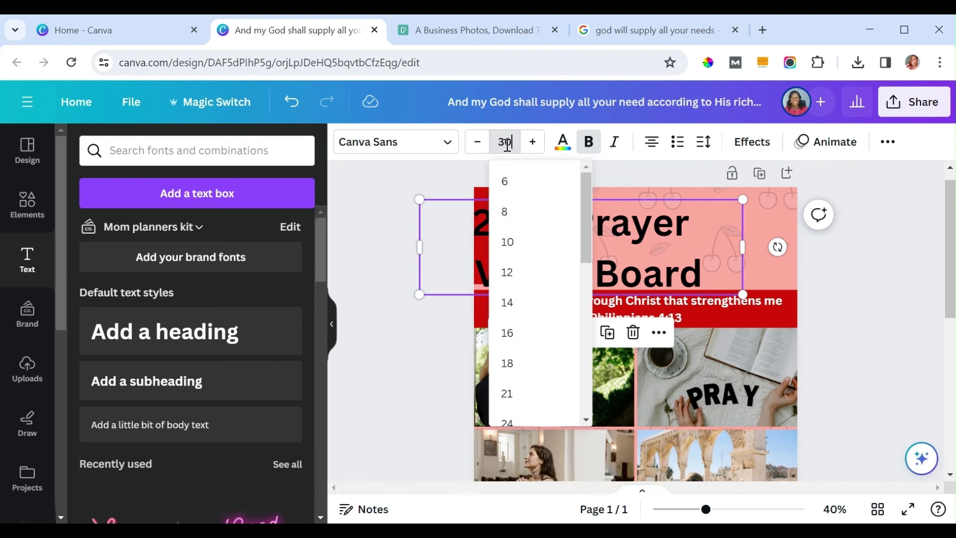
key(Return)
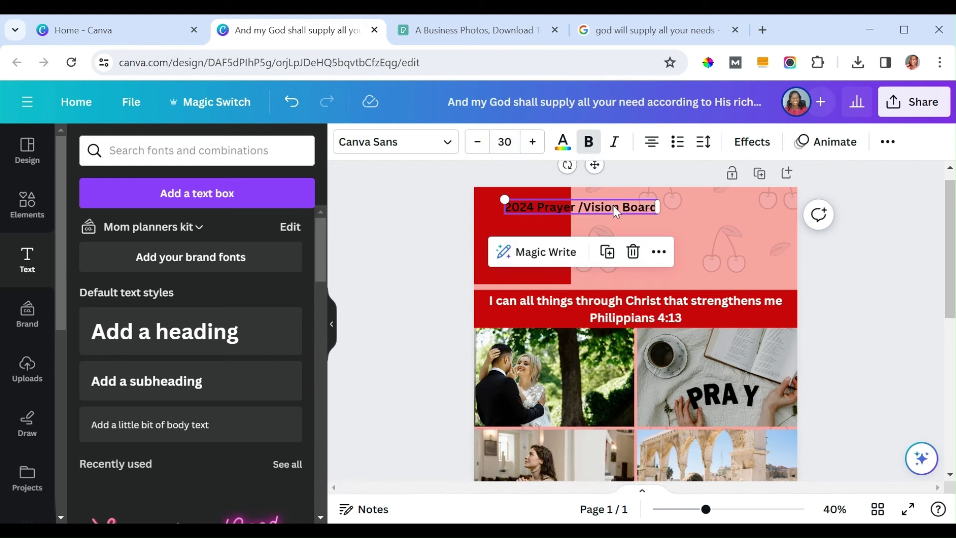
Break the heading into three lines, "2024", "Prayer /" and "Vision Board", and move it onto the red square
click(540, 209)
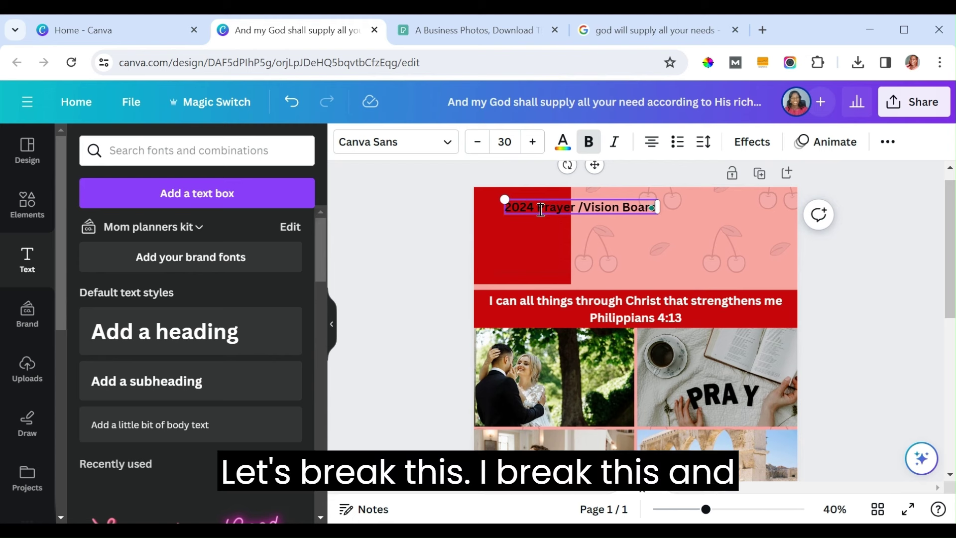
key(Return)
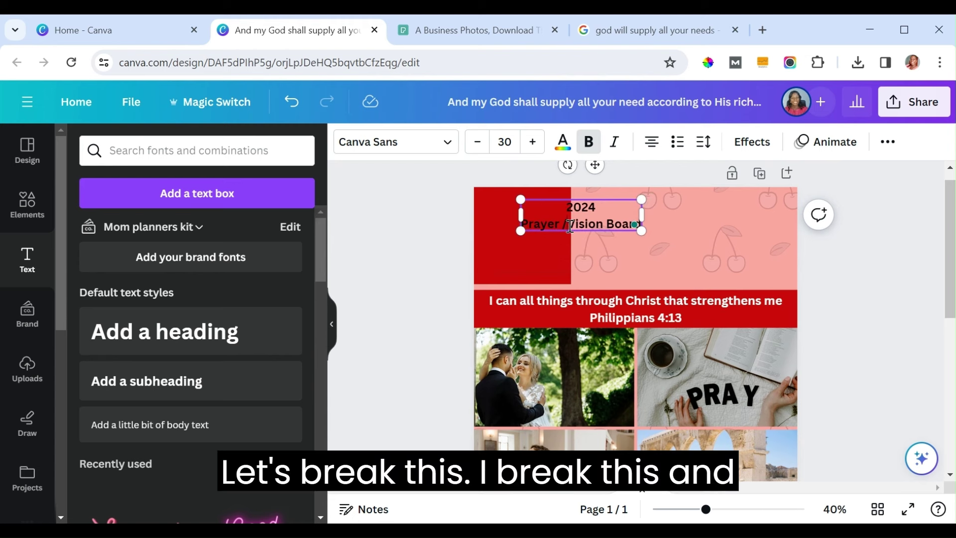
click(570, 226)
key(Return)
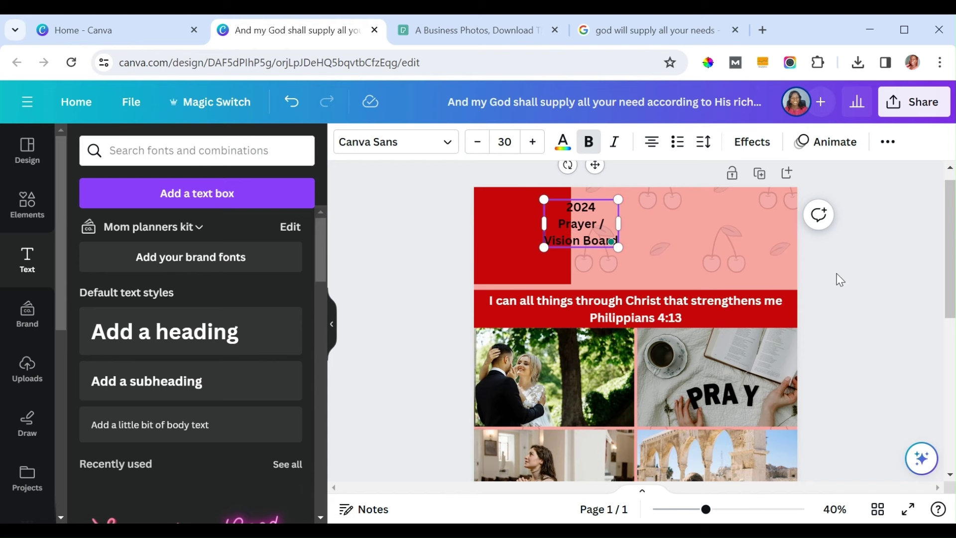
drag(590, 232, 526, 220)
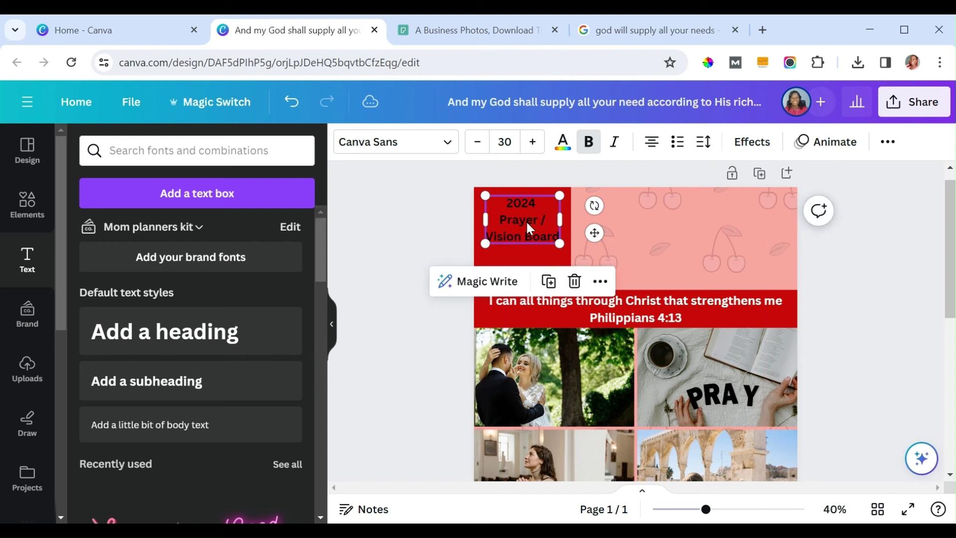
Change the heading's font to the handwriting typeface Beth Ellen and its text color to white
click(444, 146)
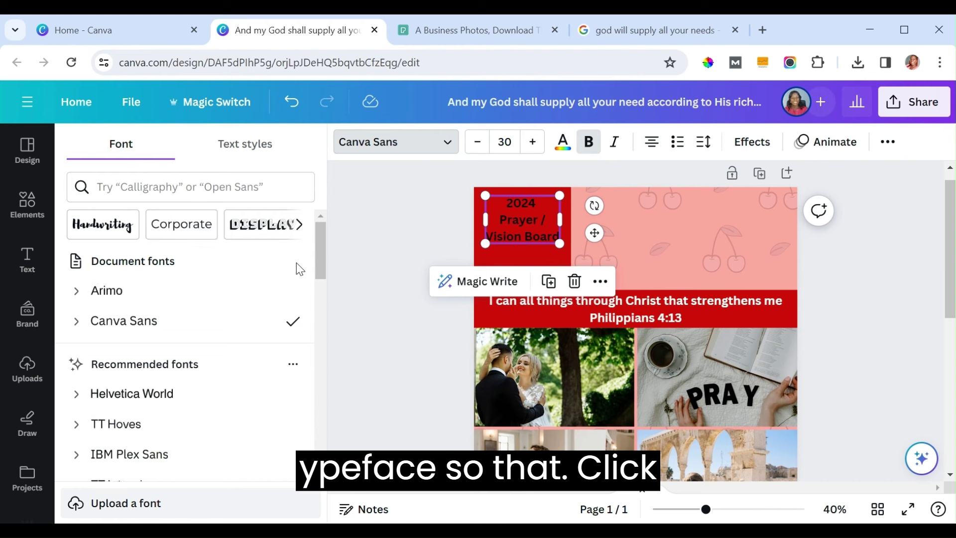
click(111, 244)
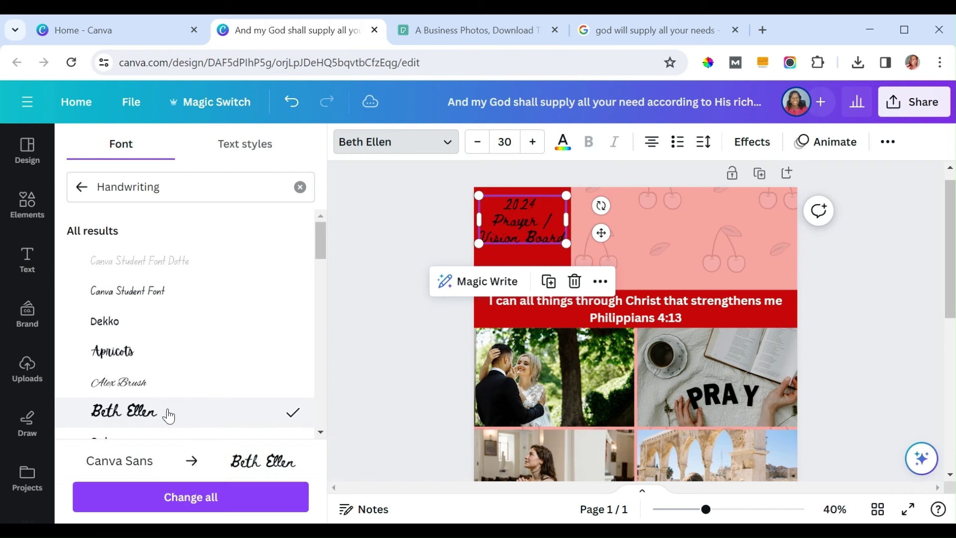
click(563, 145)
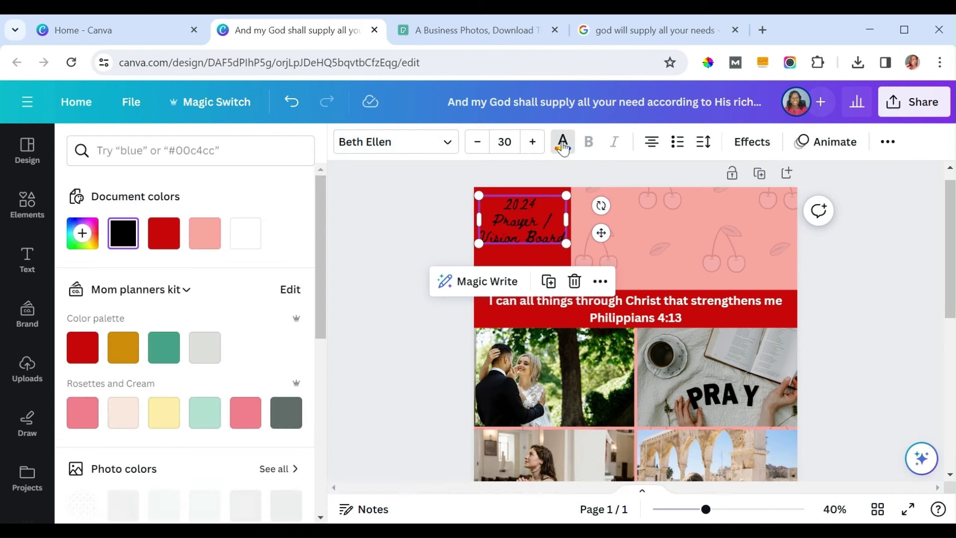
click(247, 234)
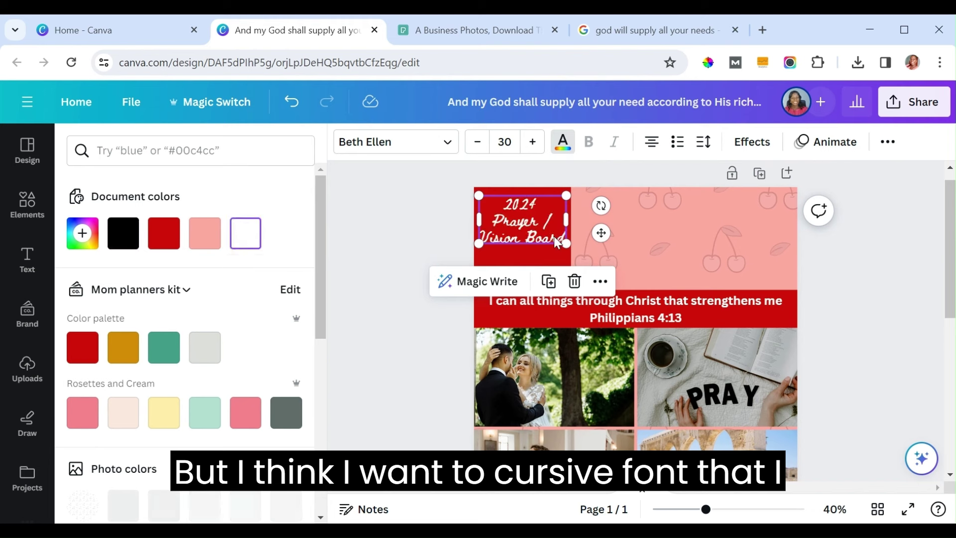
Set the heading's font size to 40 so it fills the red square
click(504, 146)
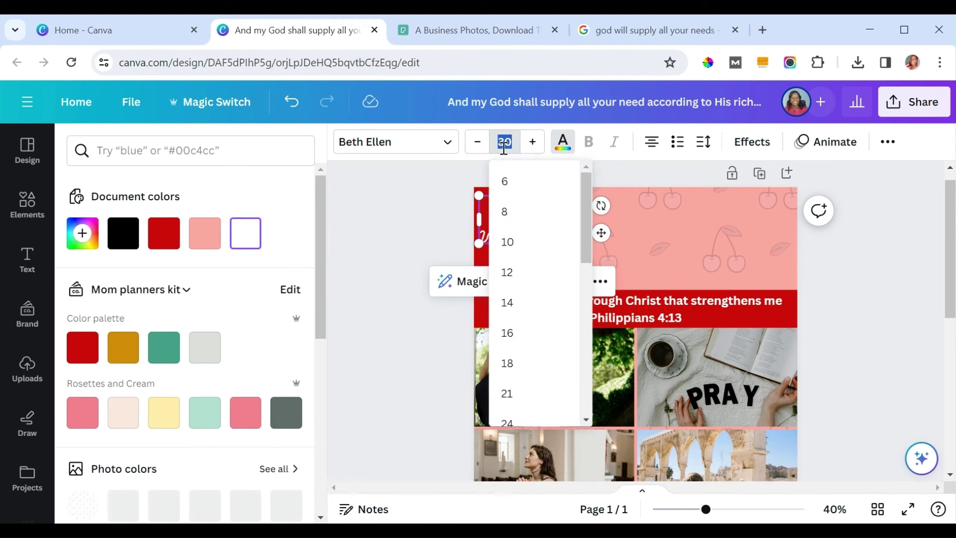
text(40)
key(Return)
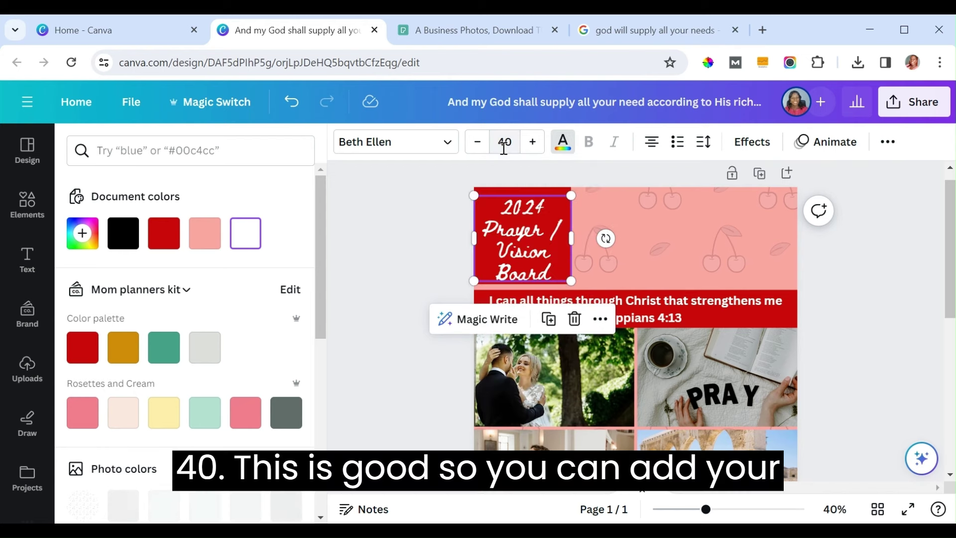
key(Escape)
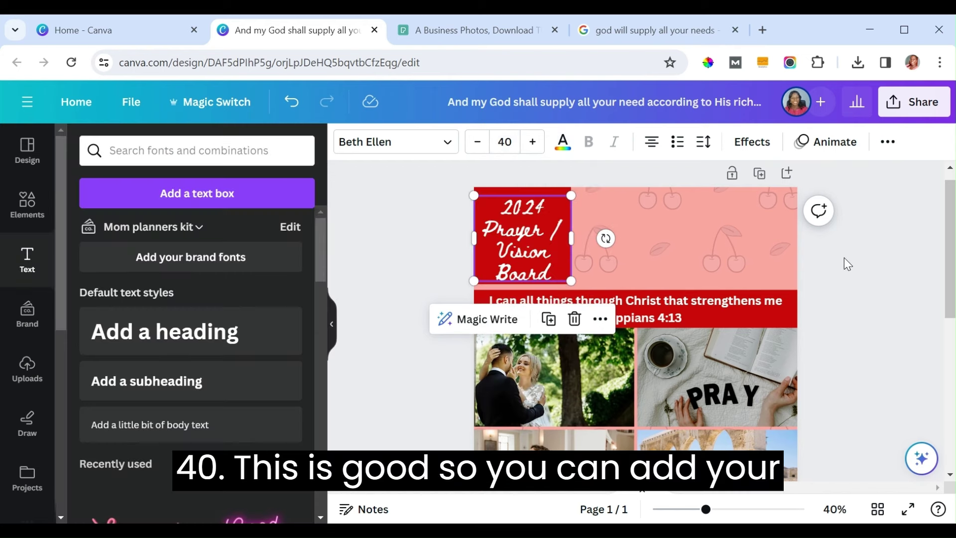
click(845, 258)
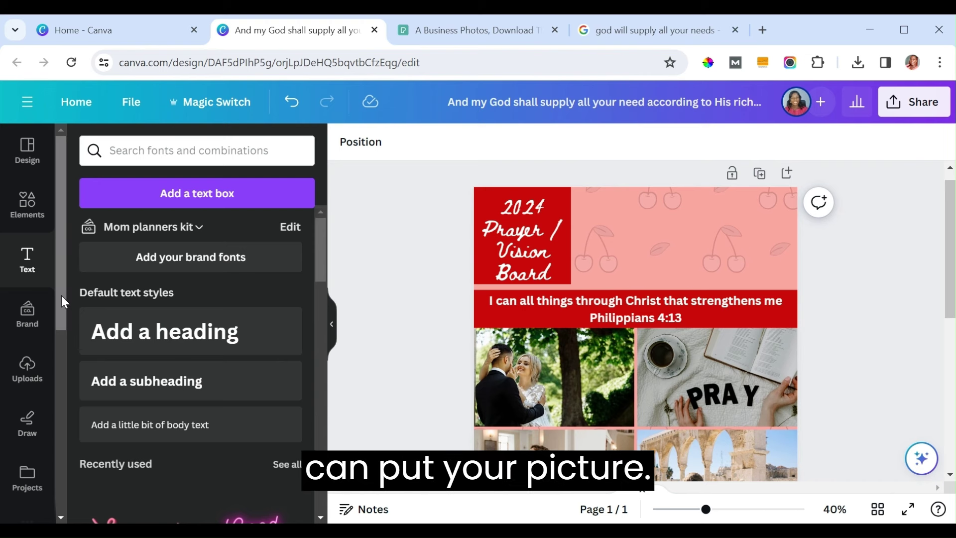
Find the stock photo of a smiling woman sitting on a kitchen counter with a bowl and add it to the wallpaper
scroll(61, 298, down, 1)
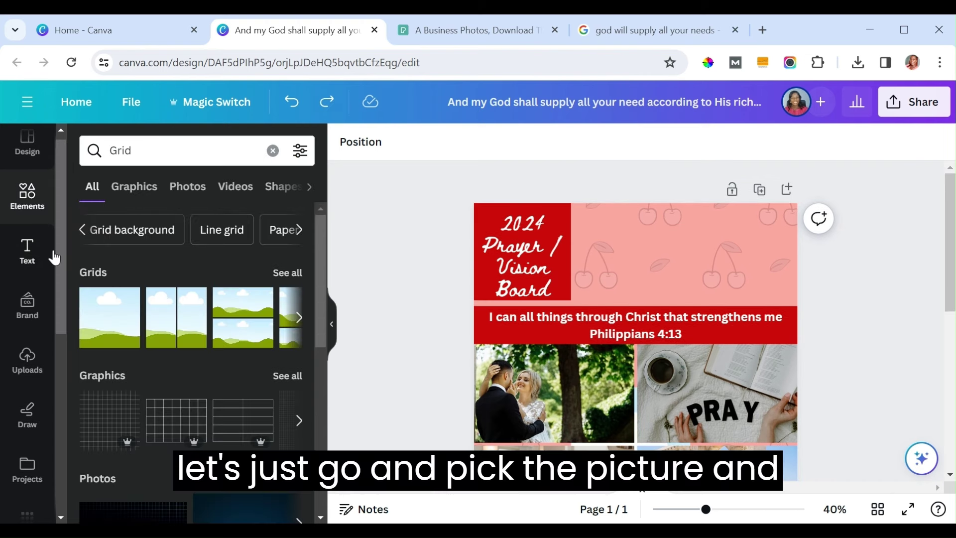
scroll(58, 514, down, 3)
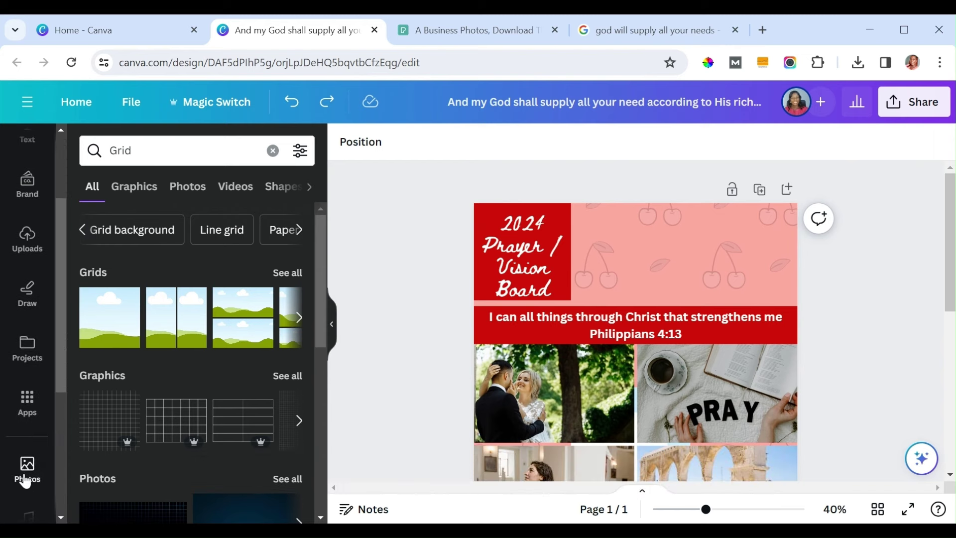
click(26, 478)
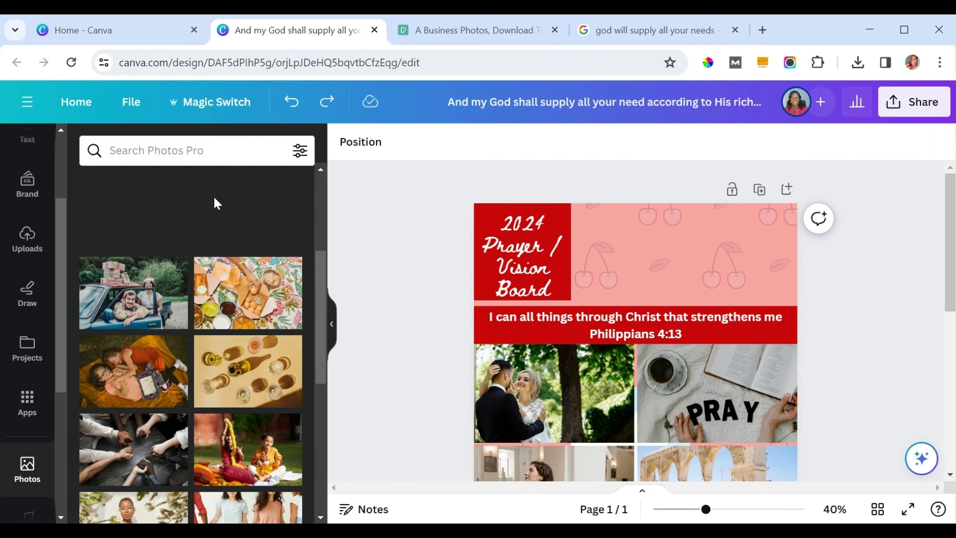
drag(324, 320, 322, 421)
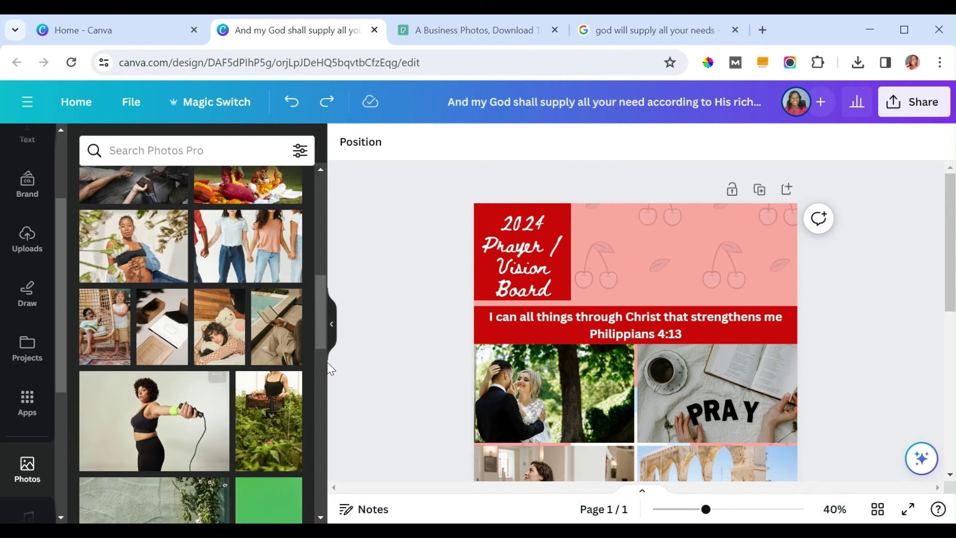
drag(315, 326, 315, 387)
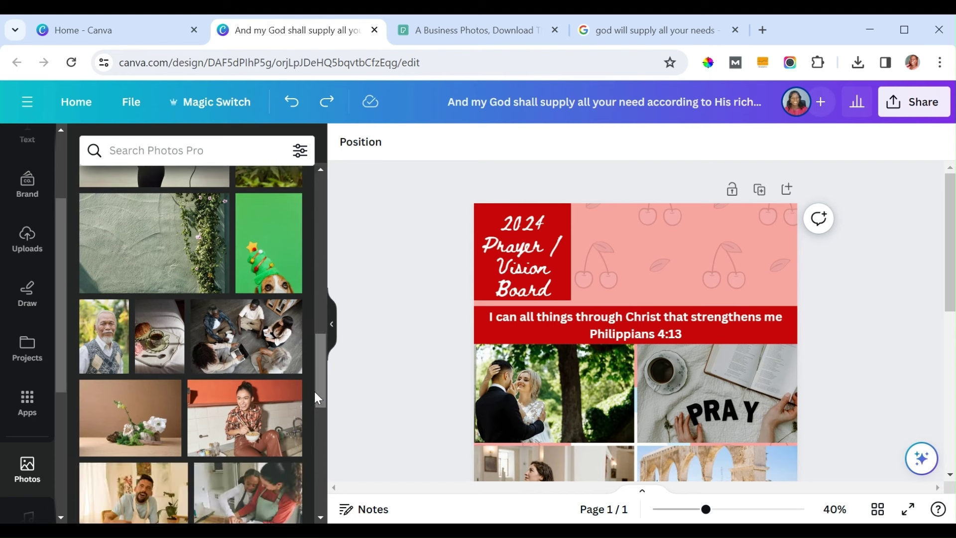
click(265, 417)
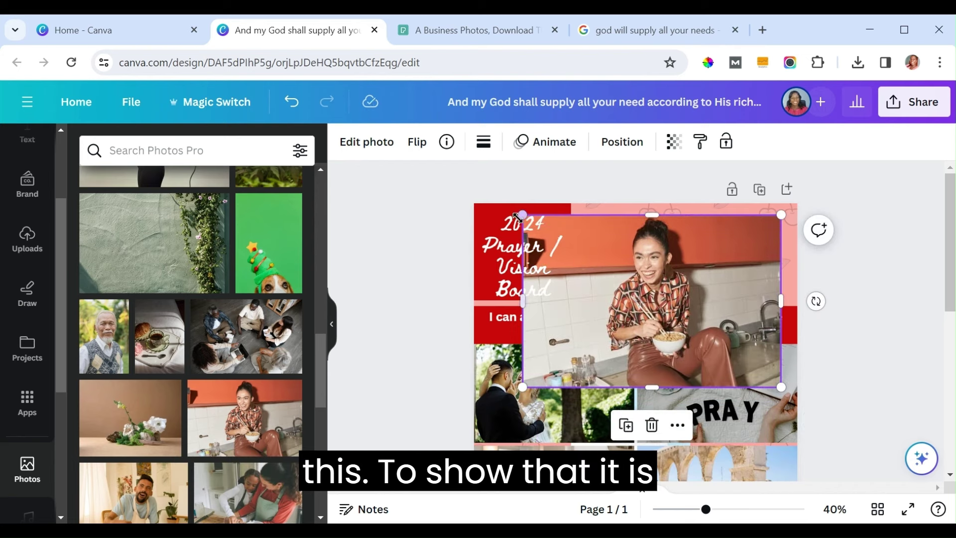
Shrink the woman's photo, crop its left side, and fit it in the middle of the header beside the title square
drag(519, 212, 654, 303)
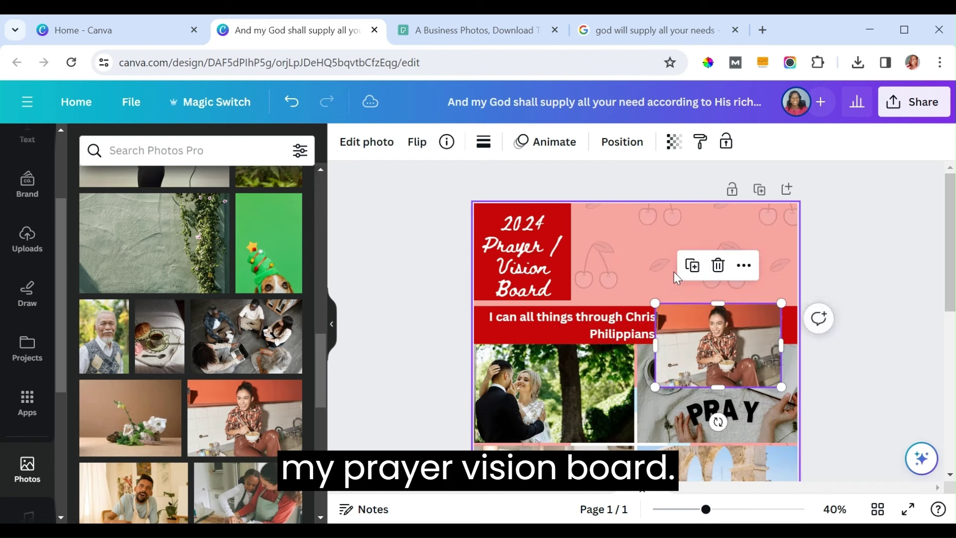
drag(775, 334, 711, 344)
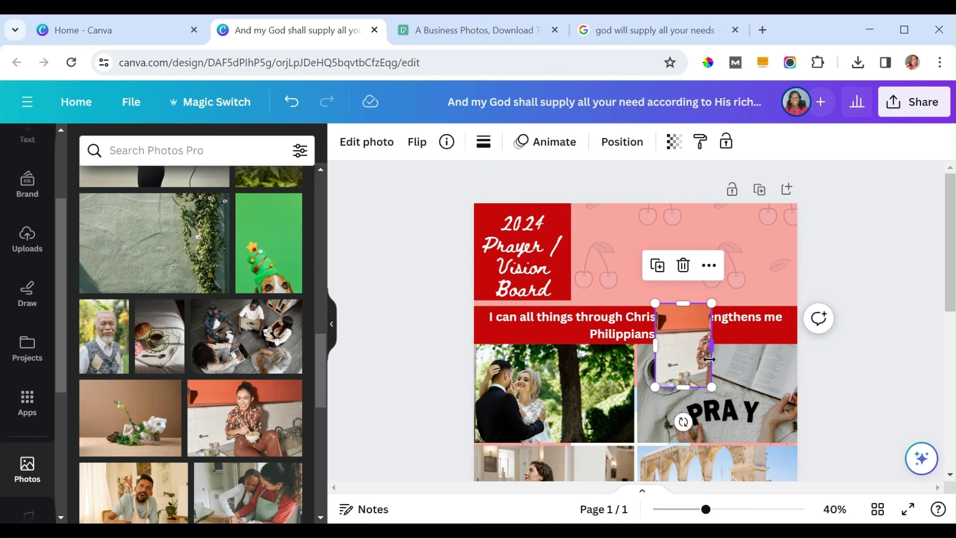
key(ctrl+z)
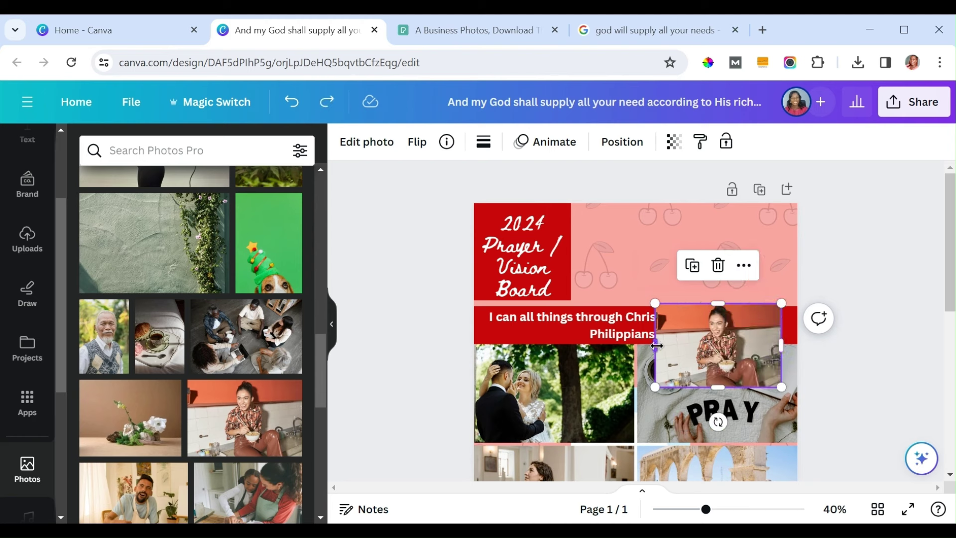
drag(656, 345, 685, 345)
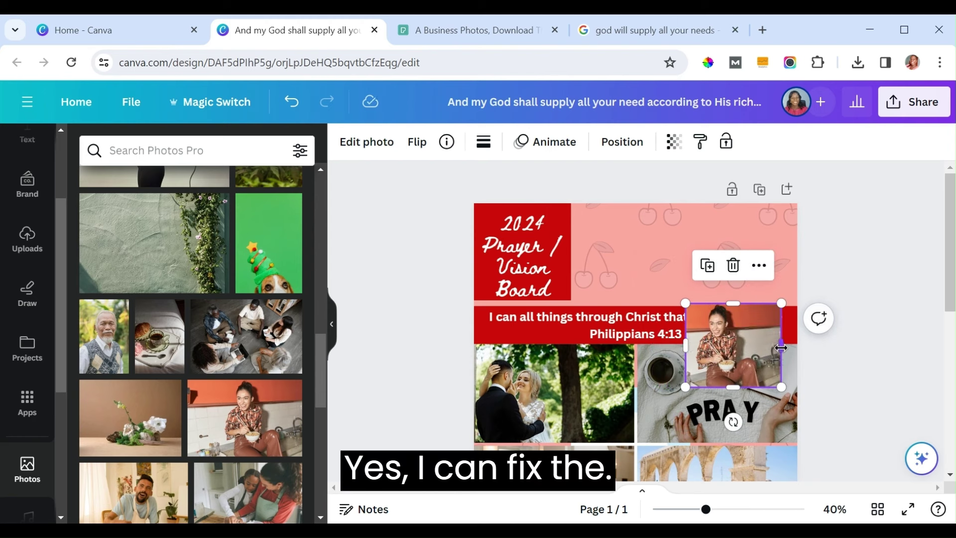
drag(781, 347, 651, 251)
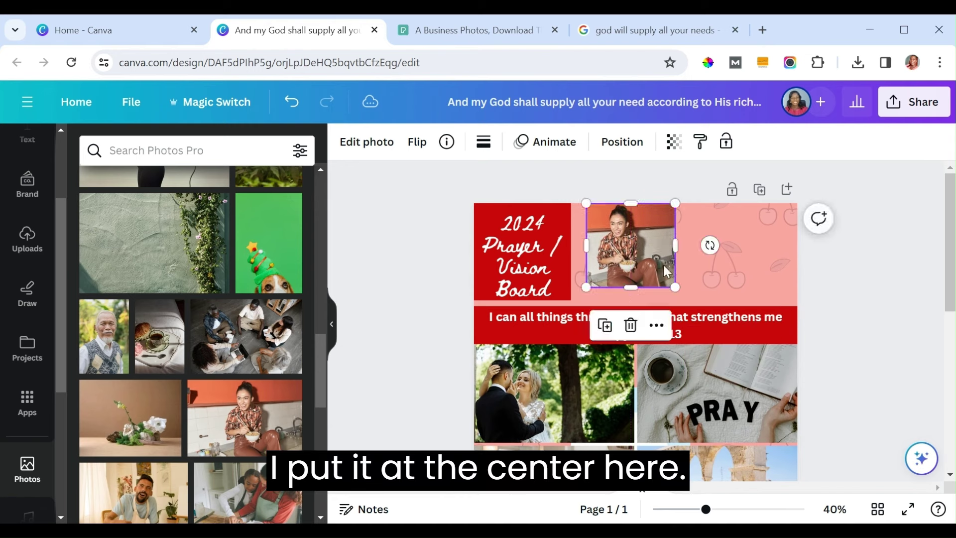
drag(676, 288, 685, 300)
click(402, 288)
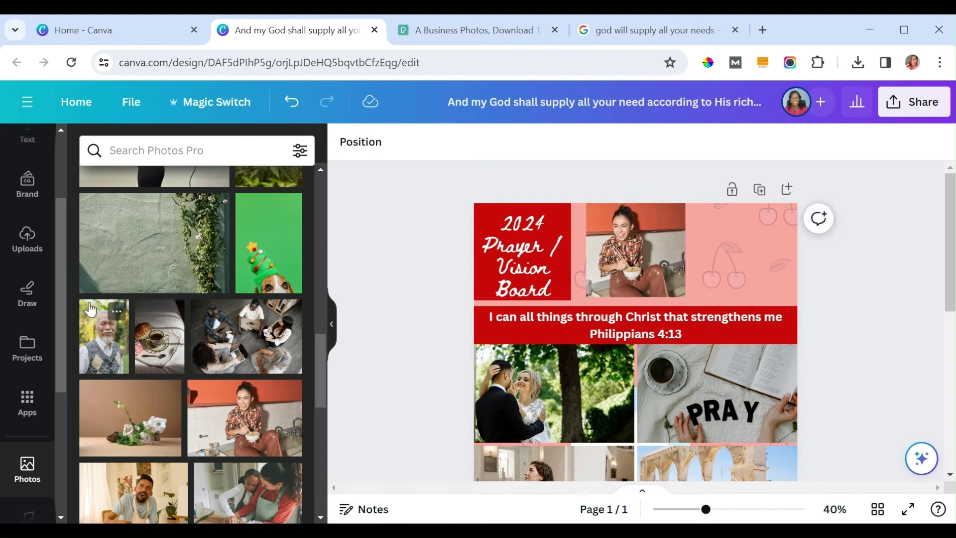
Search the photos for "2024 calendar" and add the free photo of a white desk calendar in front of grass
click(218, 145)
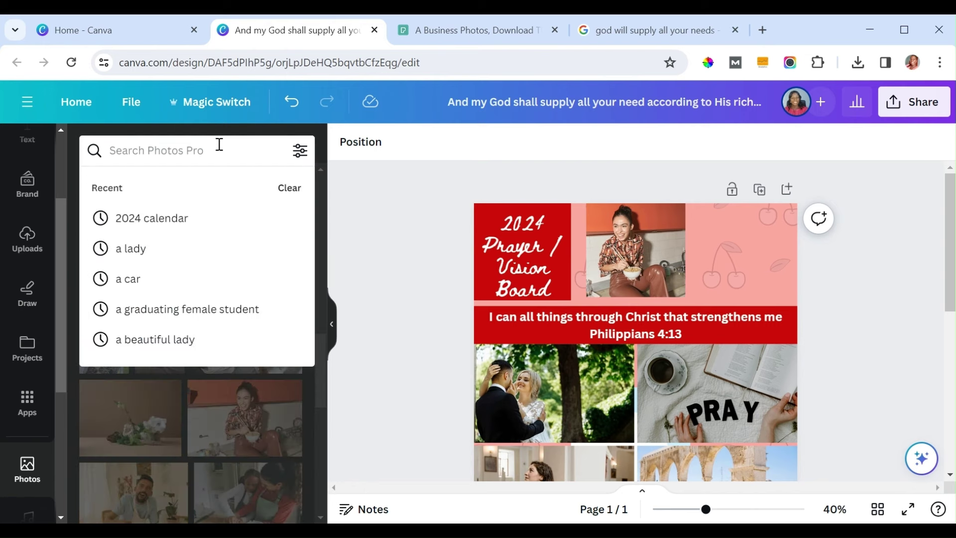
text(2024 ca)
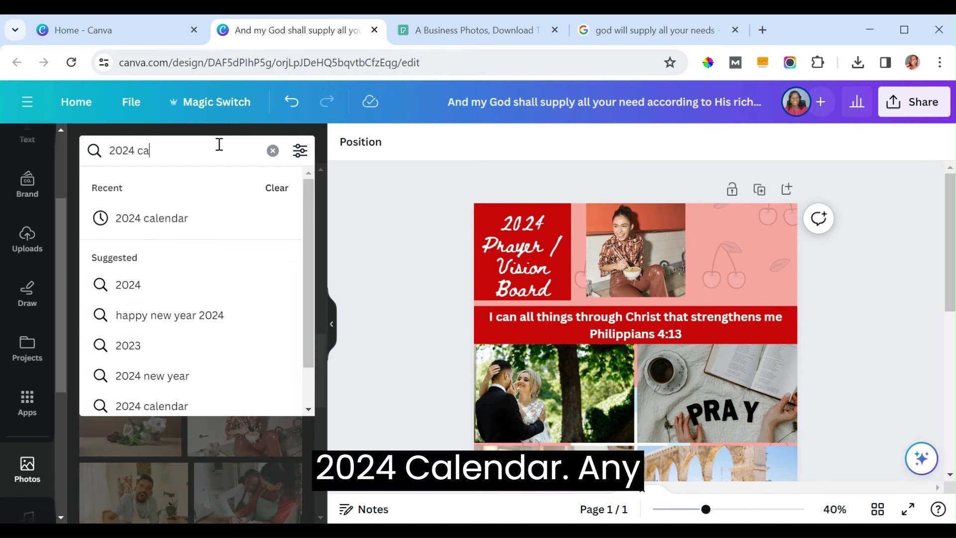
text(lendar)
key(Return)
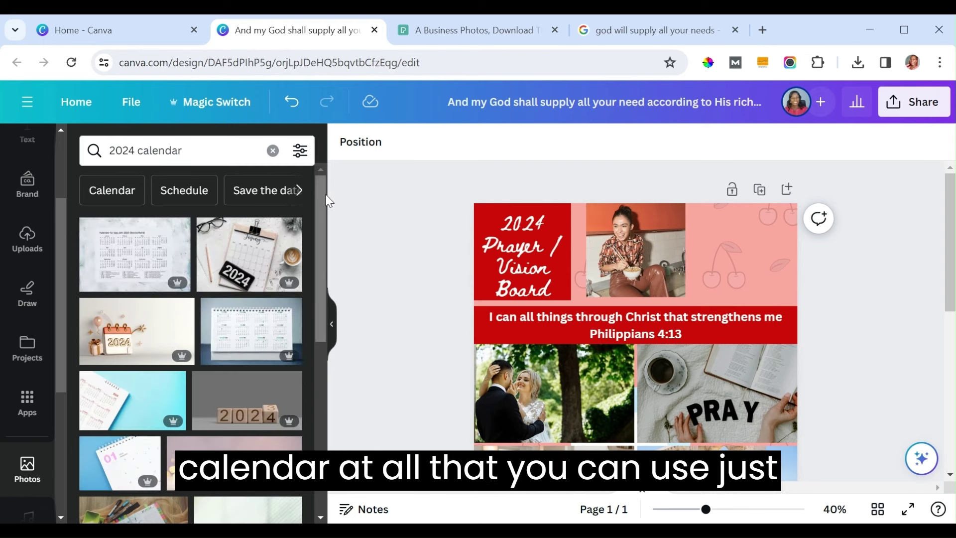
drag(324, 201, 329, 372)
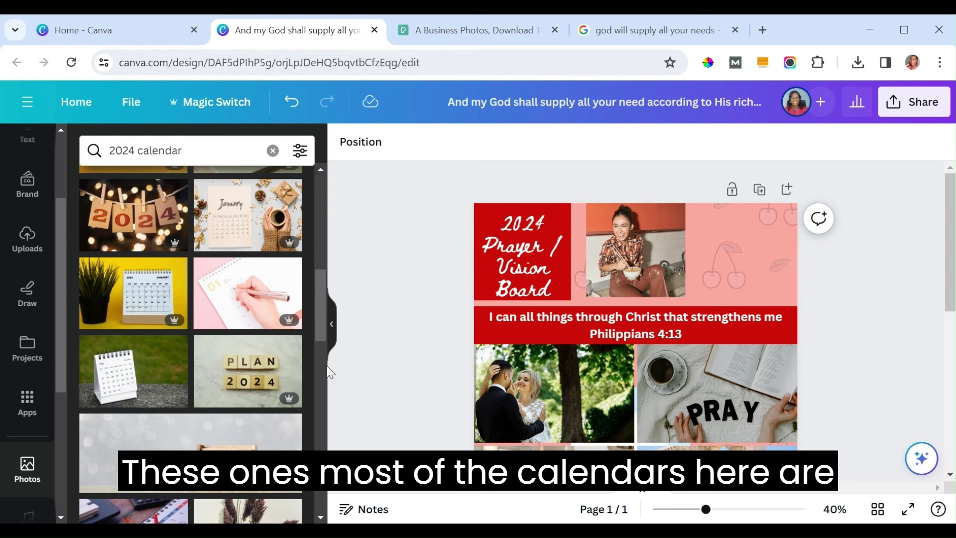
click(128, 383)
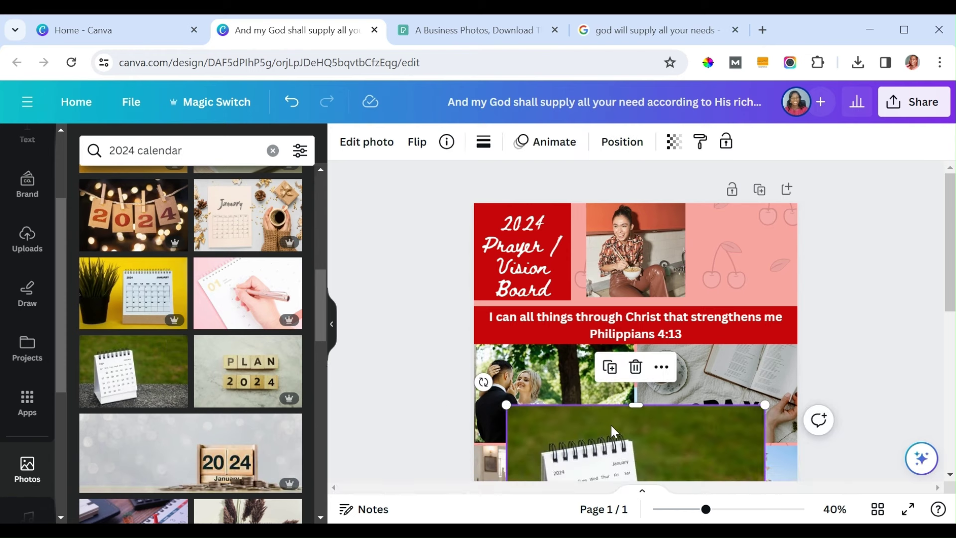
Shrink the calendar photo, place it in the wallpaper's top-right corner, and trim it to the page edge and the neighboring photo's height
drag(612, 427, 628, 215)
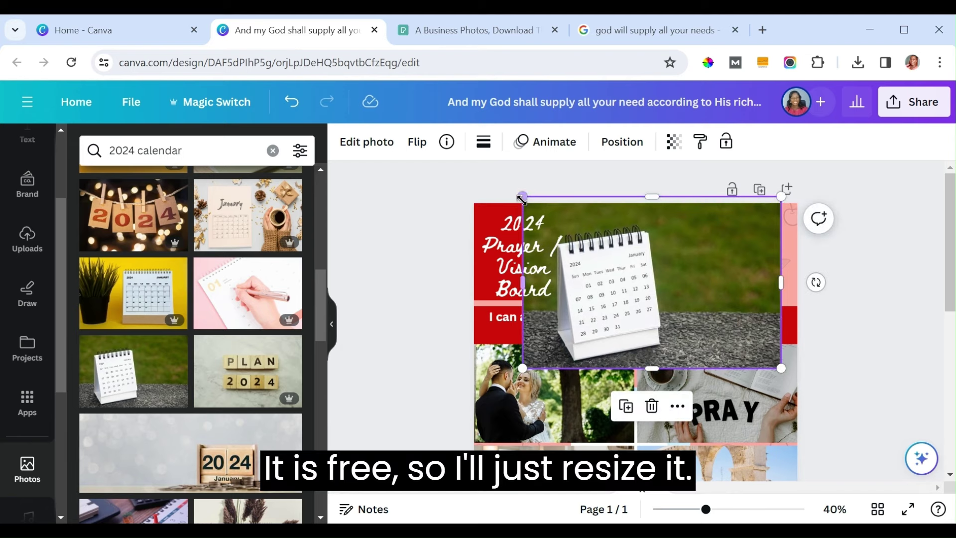
drag(521, 199, 682, 240)
drag(713, 310, 754, 232)
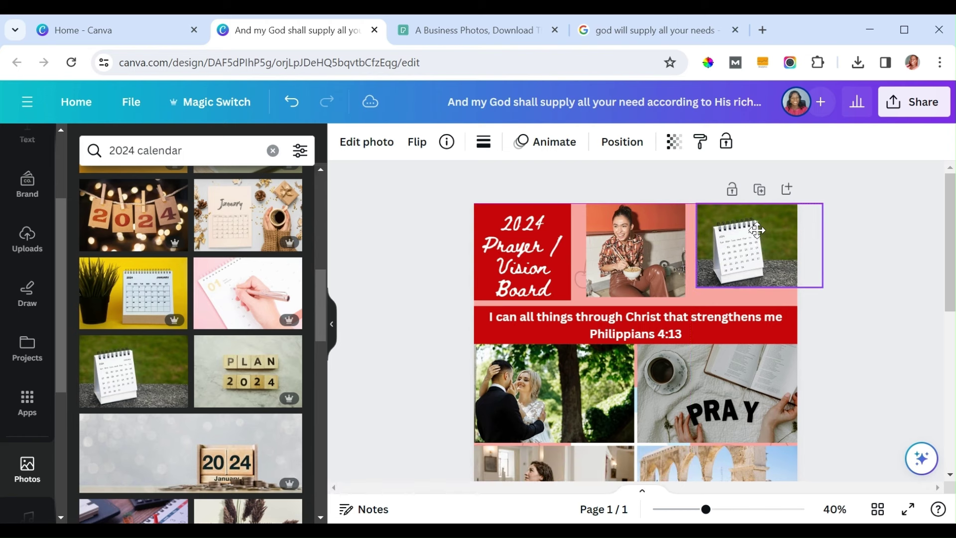
drag(823, 245, 797, 245)
drag(746, 291, 747, 298)
click(904, 244)
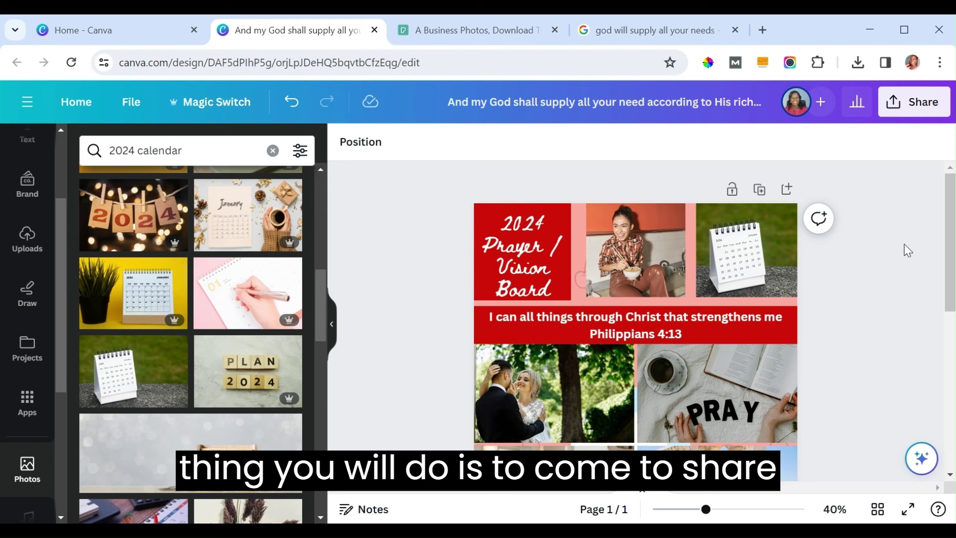
Download the finished wallpaper as a PNG file and return to the design
click(917, 110)
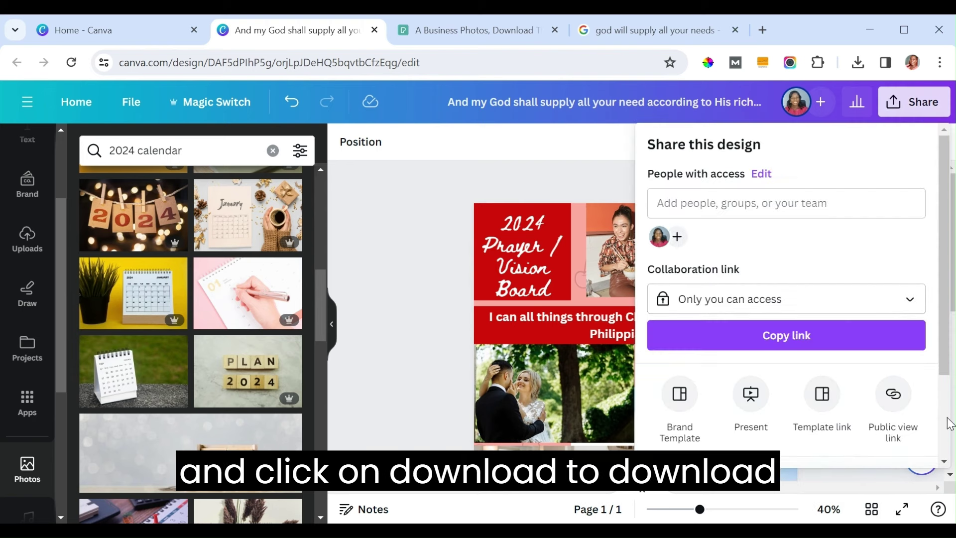
scroll(950, 423, down, 3)
click(835, 364)
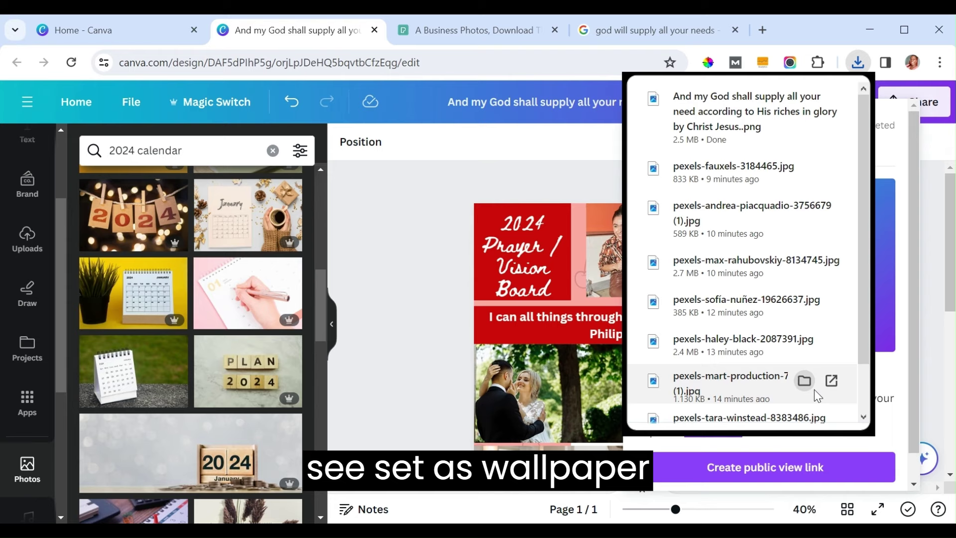
click(407, 318)
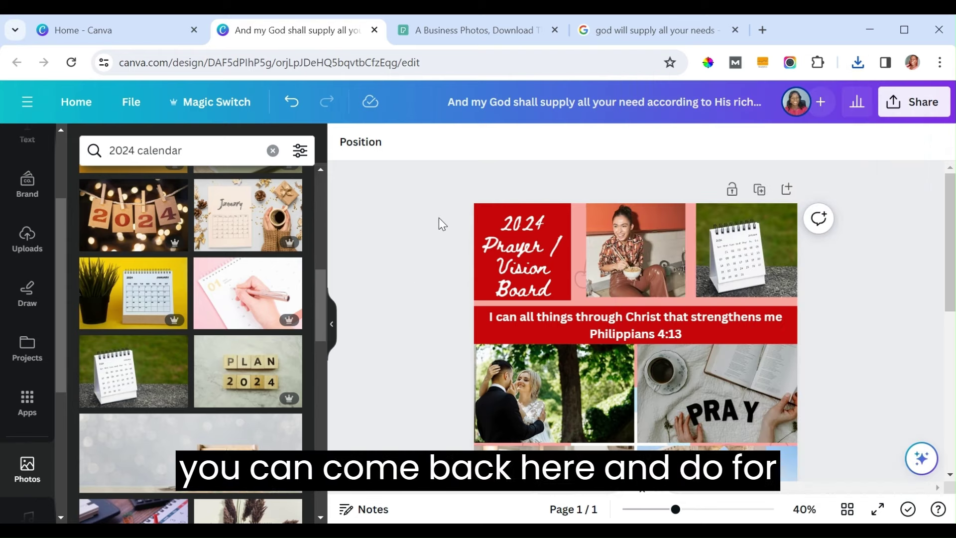
Check the Desktop Wallpaper format among the design types on the Canva home page and return to the wallpaper design
click(140, 34)
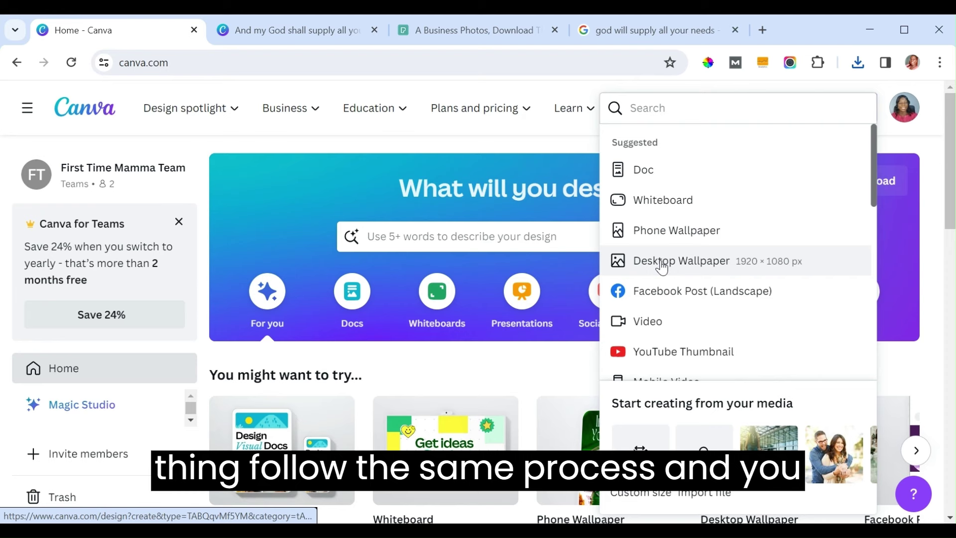
click(310, 34)
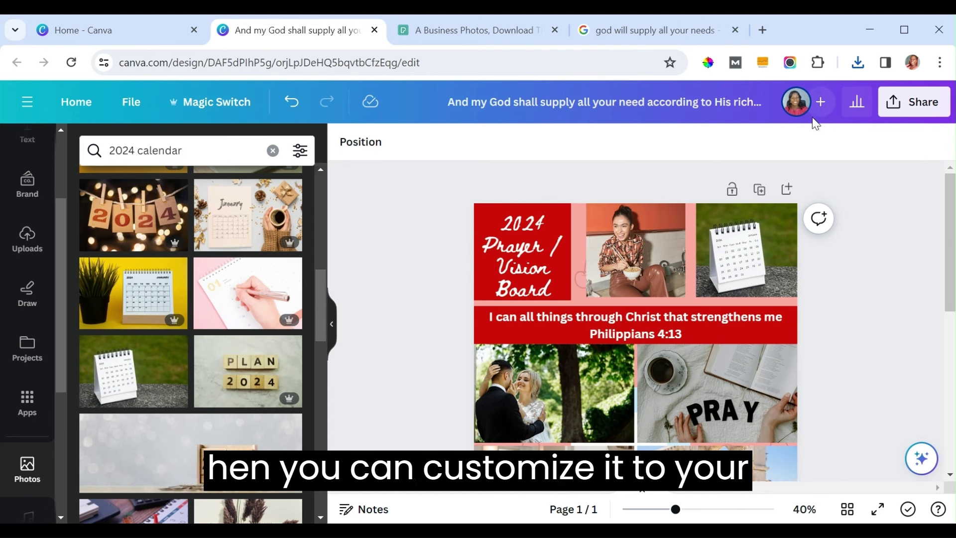
Rename the design as "2024 Prayer / Vision Board"
click(749, 102)
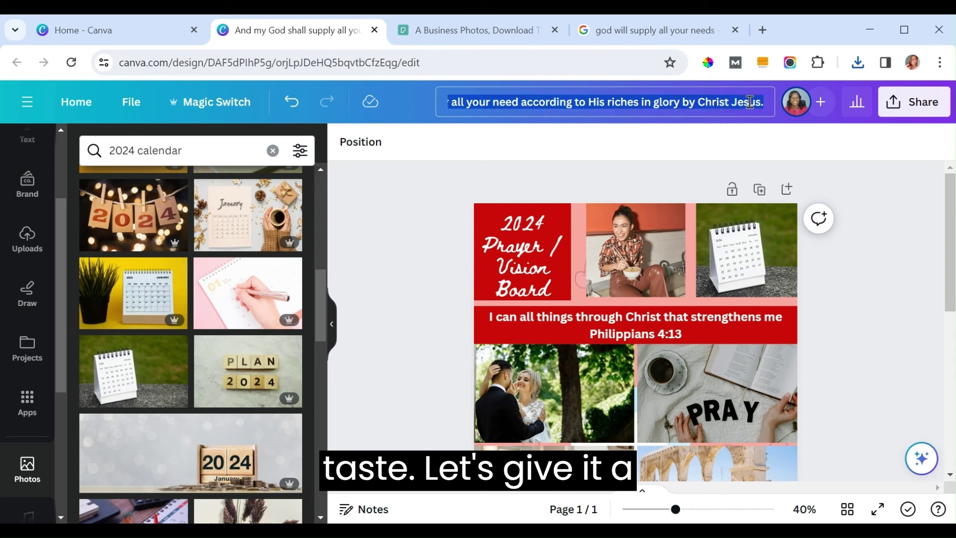
text(202)
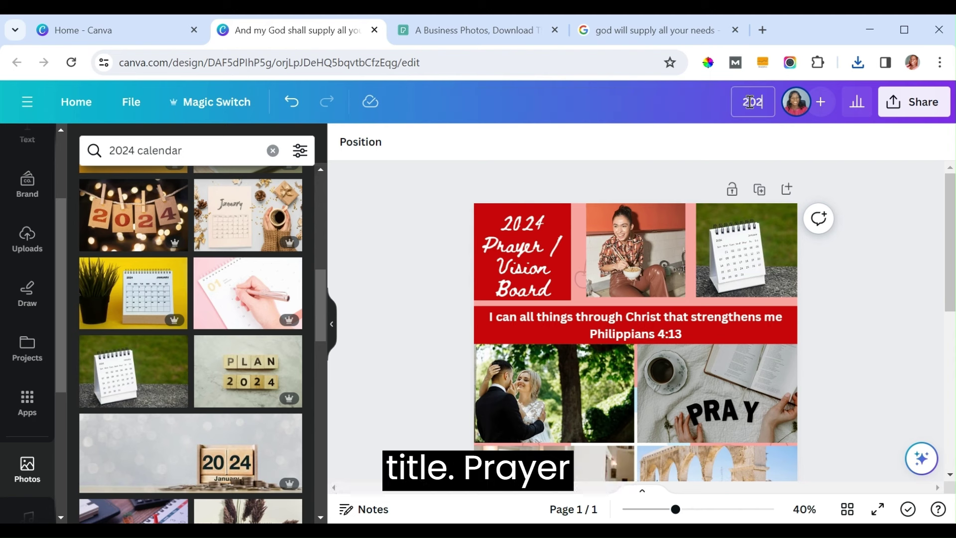
text(4 Pra)
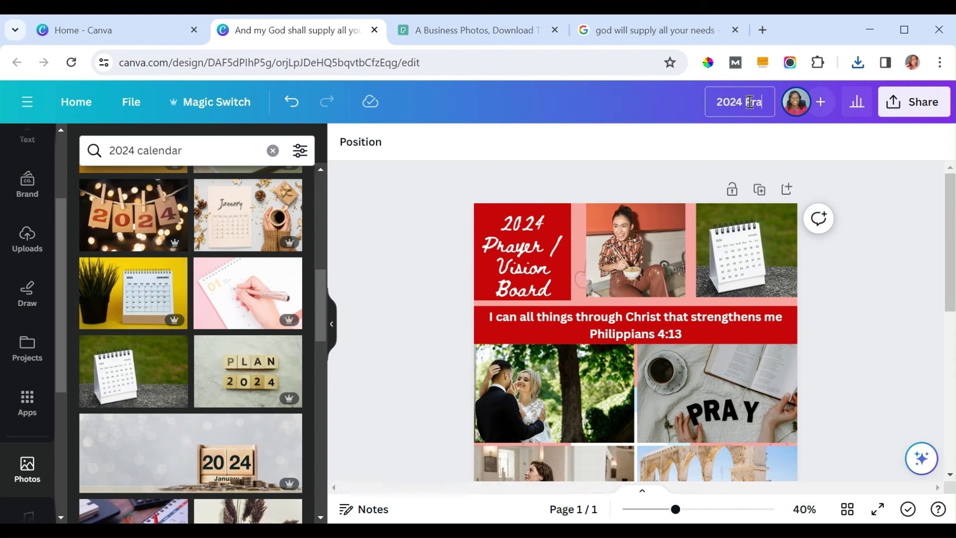
text(yer / Vis)
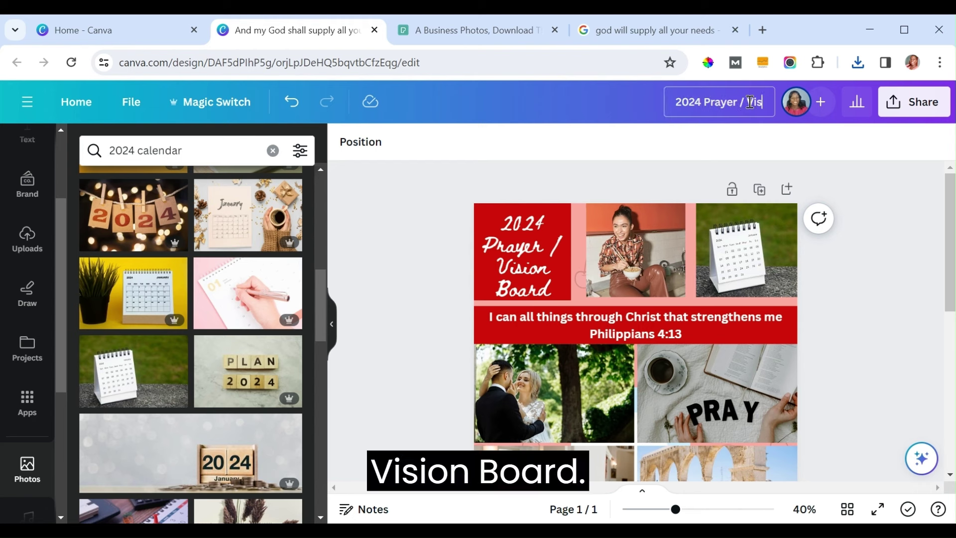
text(ion Board)
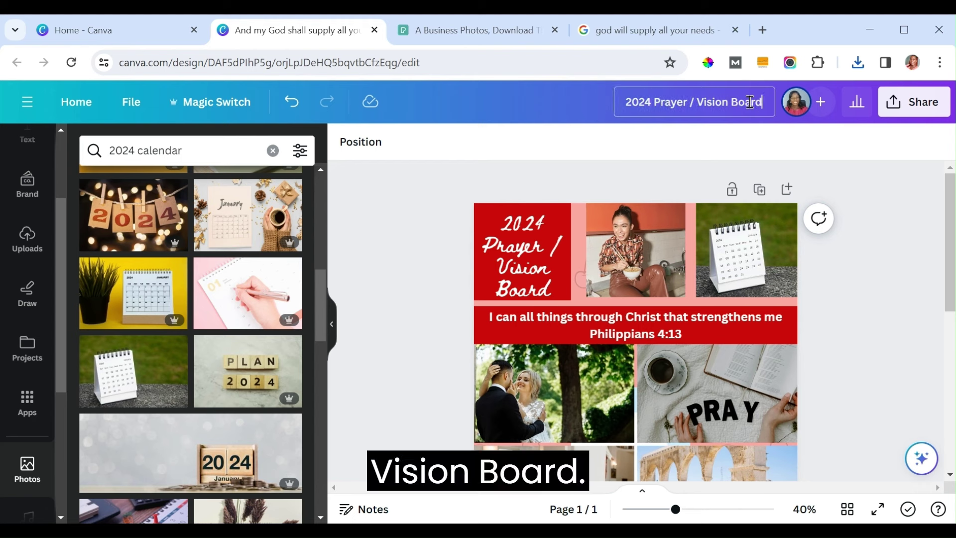
click(869, 209)
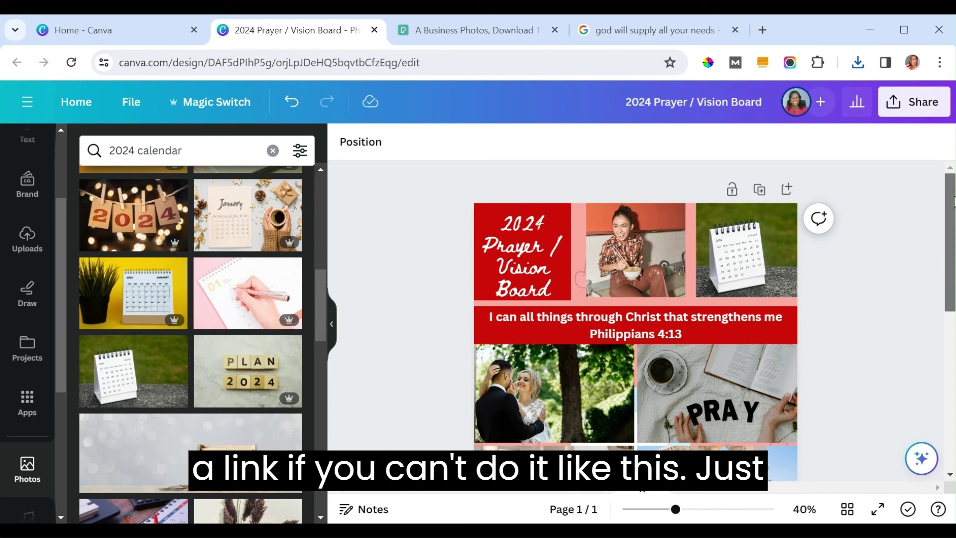
Delete the wedding couple photo from its grid frame, undo the deletion, and deselect the photo grid
drag(952, 199, 952, 249)
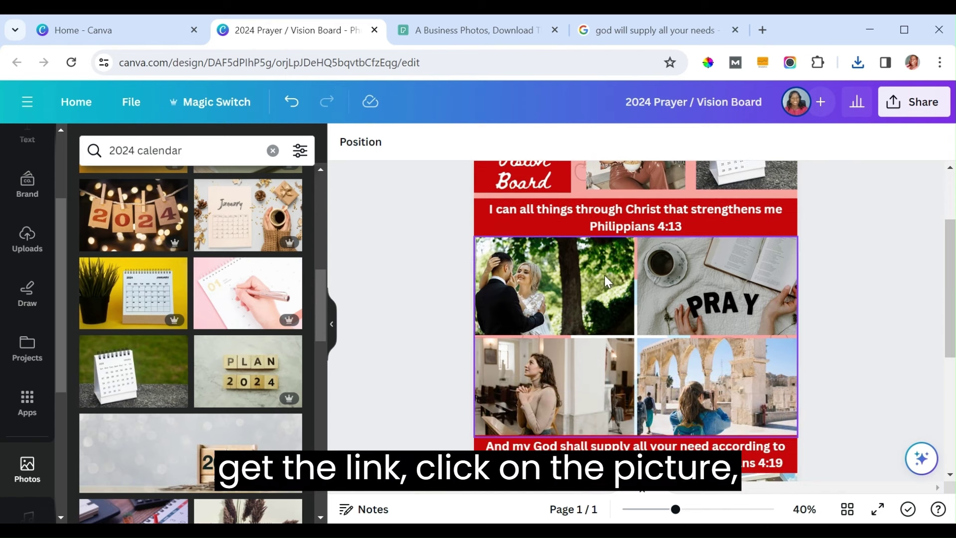
click(592, 285)
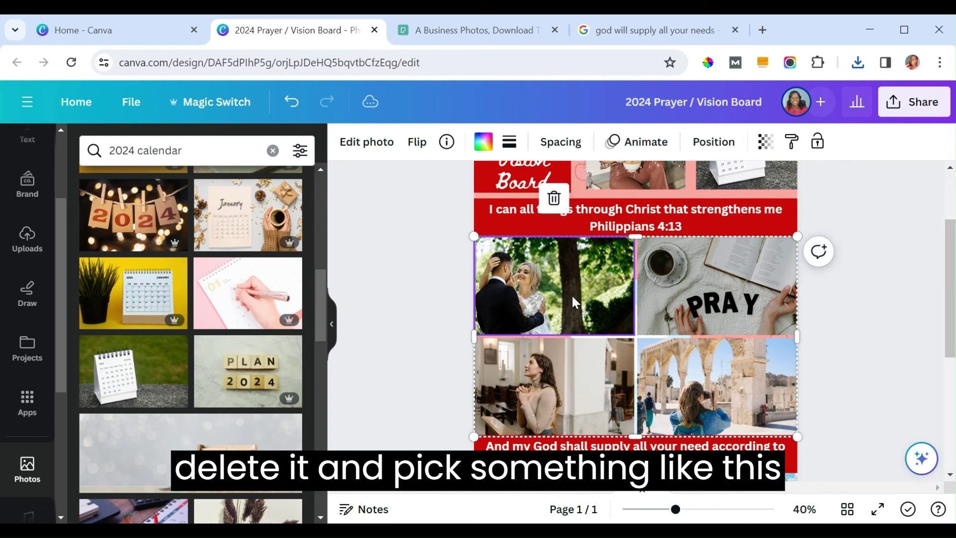
key(Delete)
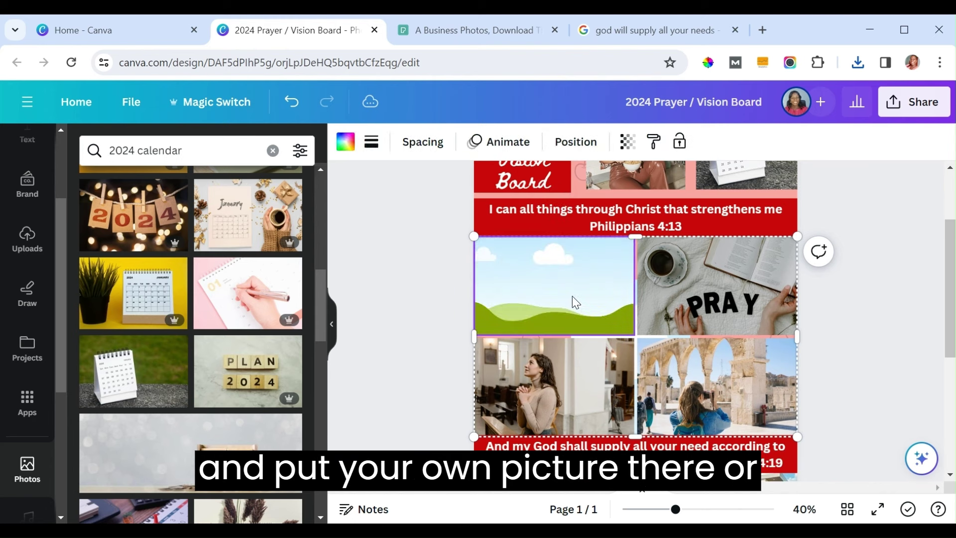
key(ctrl+z)
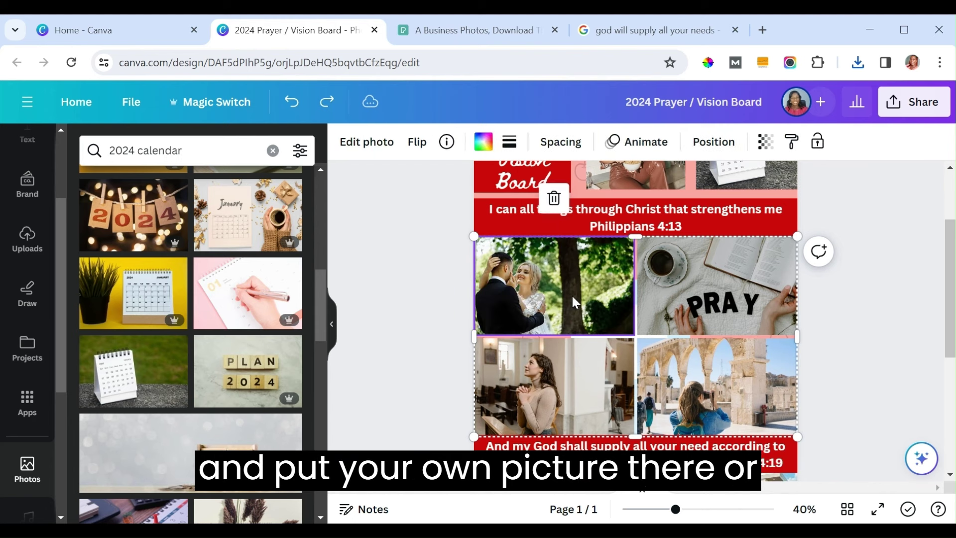
click(872, 219)
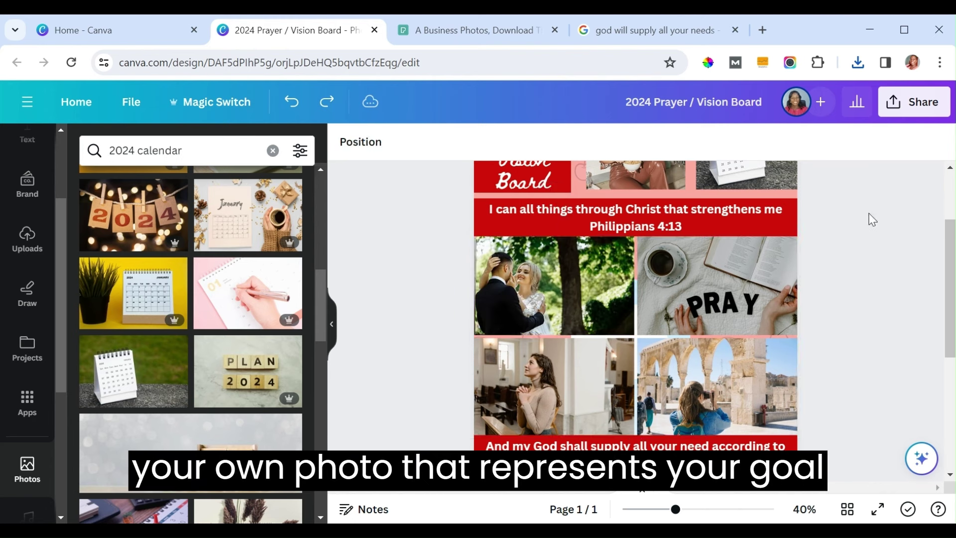